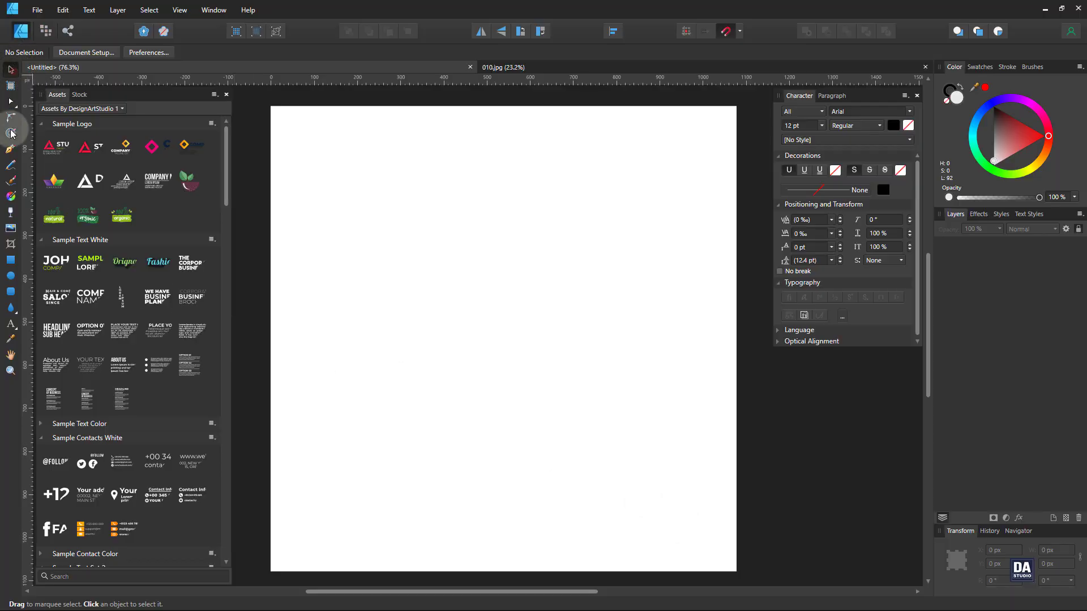
# Step: Draw a 1080 × 1080 px rectangle that covers the whole blank page
pyautogui.click(15, 264)
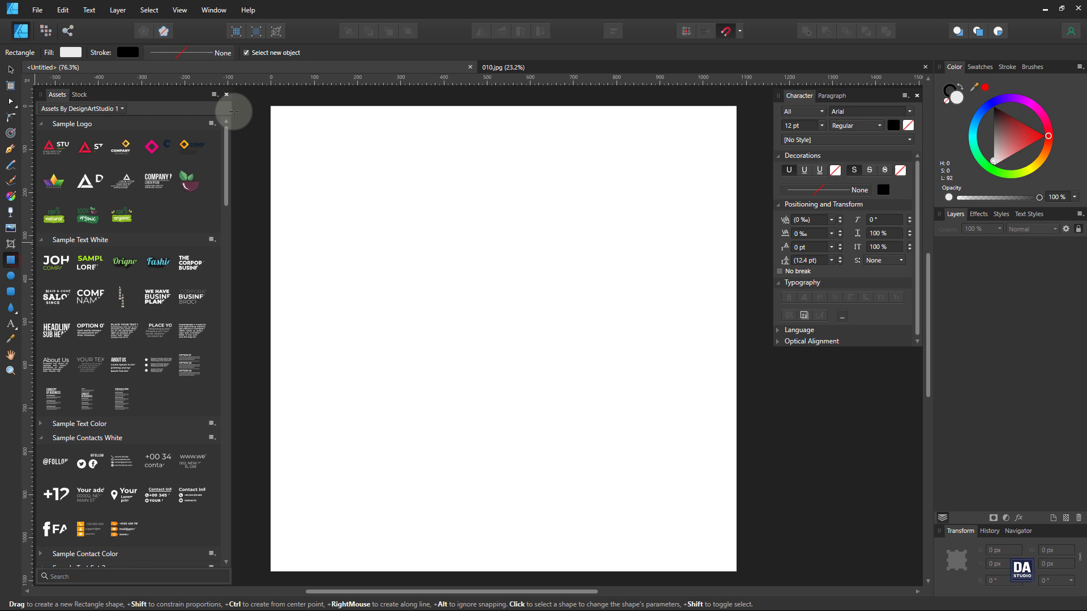
pyautogui.moveTo(271, 106); pyautogui.dragTo(737, 572)
pyautogui.moveTo(738, 503); pyautogui.dragTo(729, 496)
pyautogui.click(10, 69)
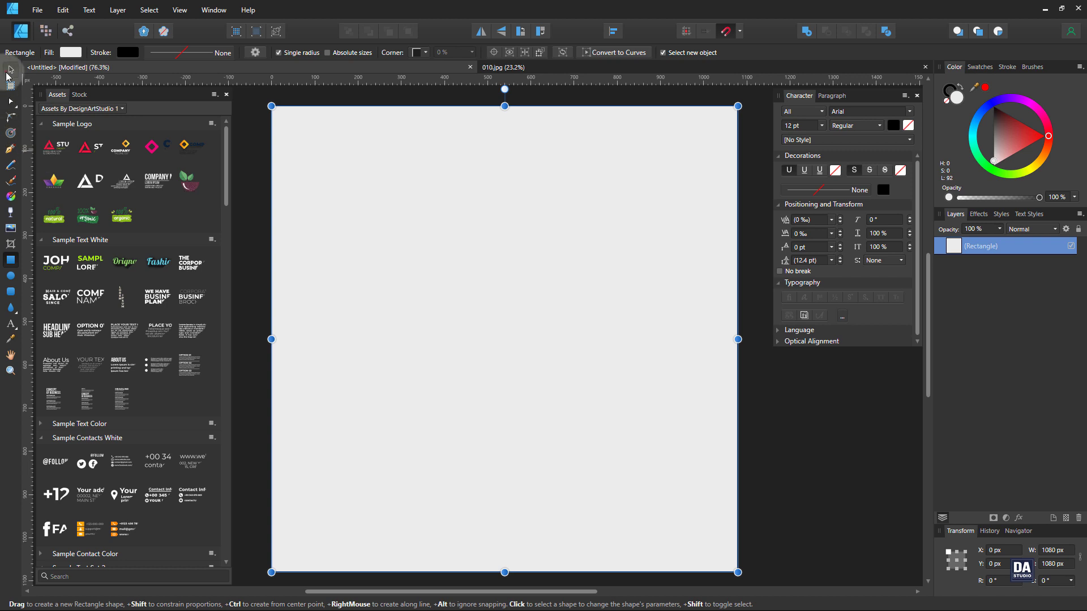
# Step: Unlock the background image in 010.jpg and scale it down to about 1856 × 1109 px
pyautogui.click(526, 68)
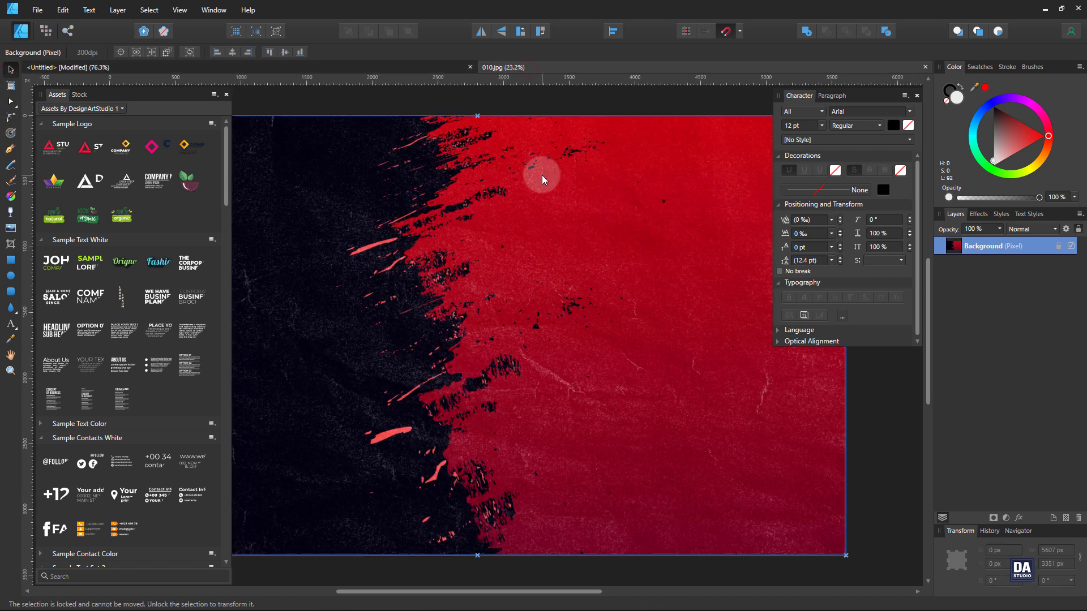
pyautogui.moveTo(583, 300); pyautogui.dragTo(336, 244)
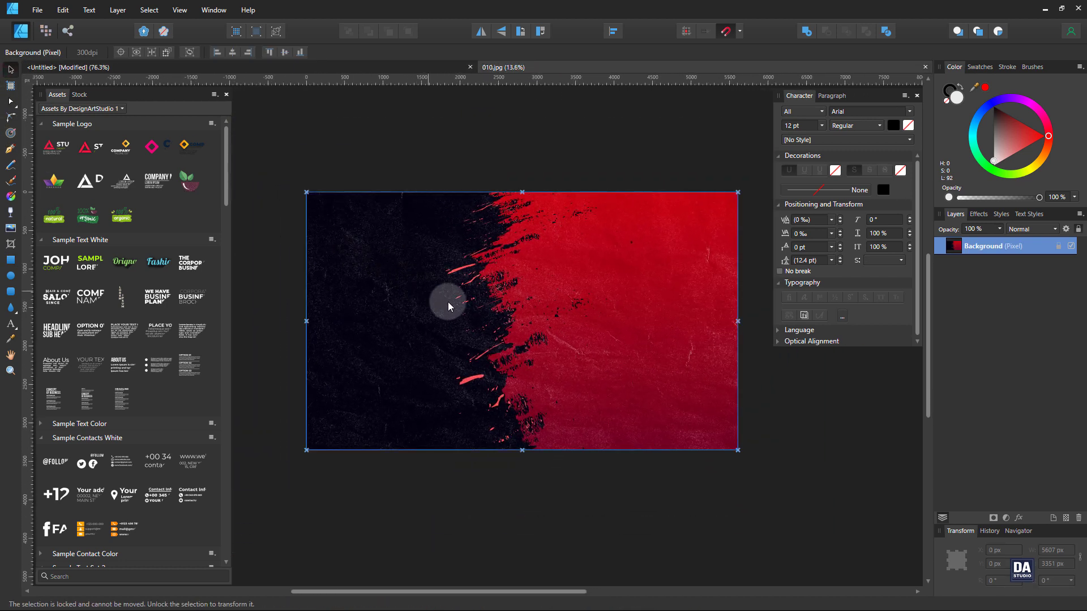
pyautogui.click(1059, 246)
pyautogui.moveTo(735, 447); pyautogui.dragTo(425, 266)
# Step: Copy the scaled red and black image and paste it into the untitled document above the rectangle
pyautogui.click(64, 16)
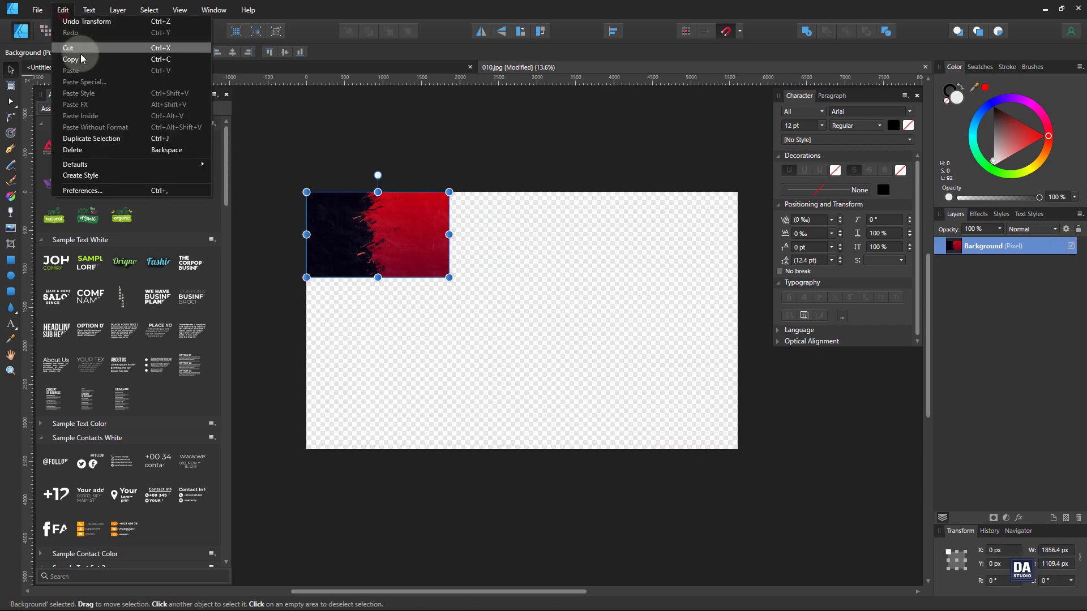
pyautogui.click(81, 55)
pyautogui.click(63, 9)
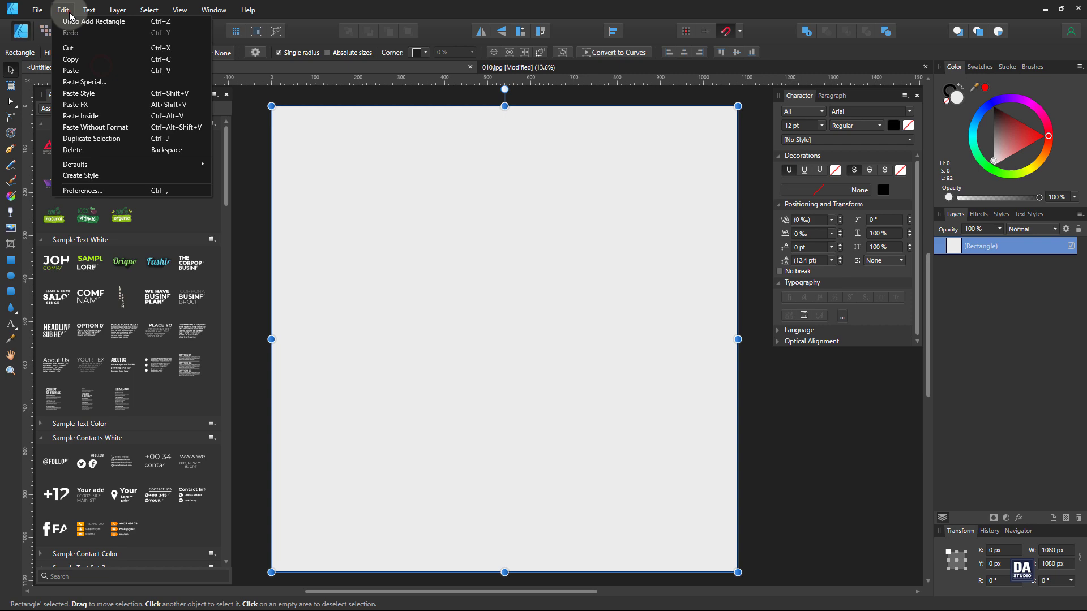
pyautogui.click(82, 56)
# Step: Position the pasted image over the page at about X -309 px and Y 0 px, scaled to about 1807 × 1080 px
pyautogui.moveTo(681, 427); pyautogui.dragTo(484, 399)
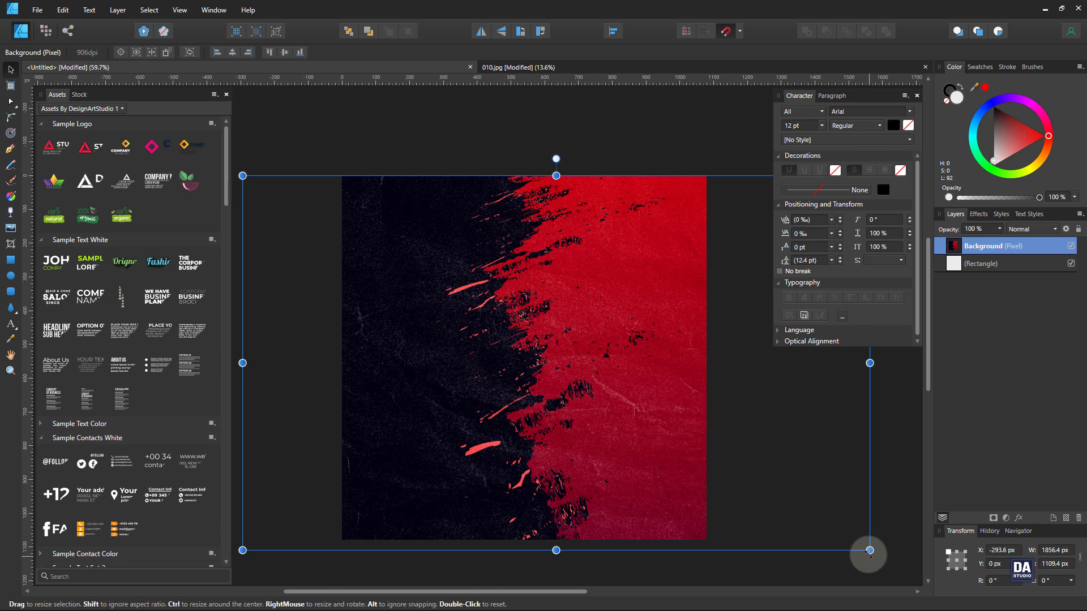
pyautogui.moveTo(869, 552); pyautogui.dragTo(853, 540)
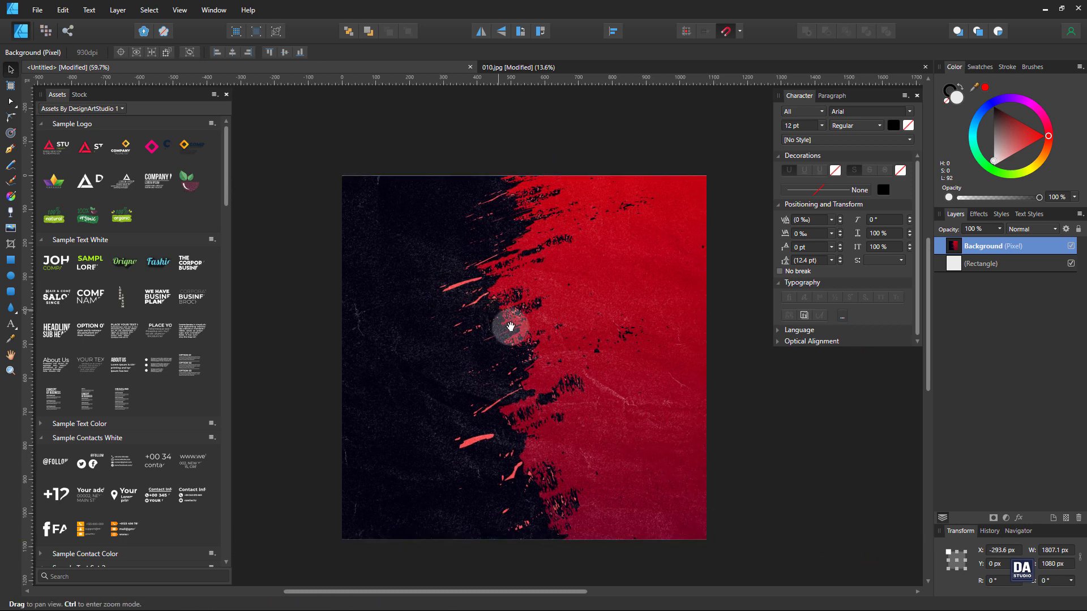
pyautogui.moveTo(527, 339); pyautogui.dragTo(538, 359)
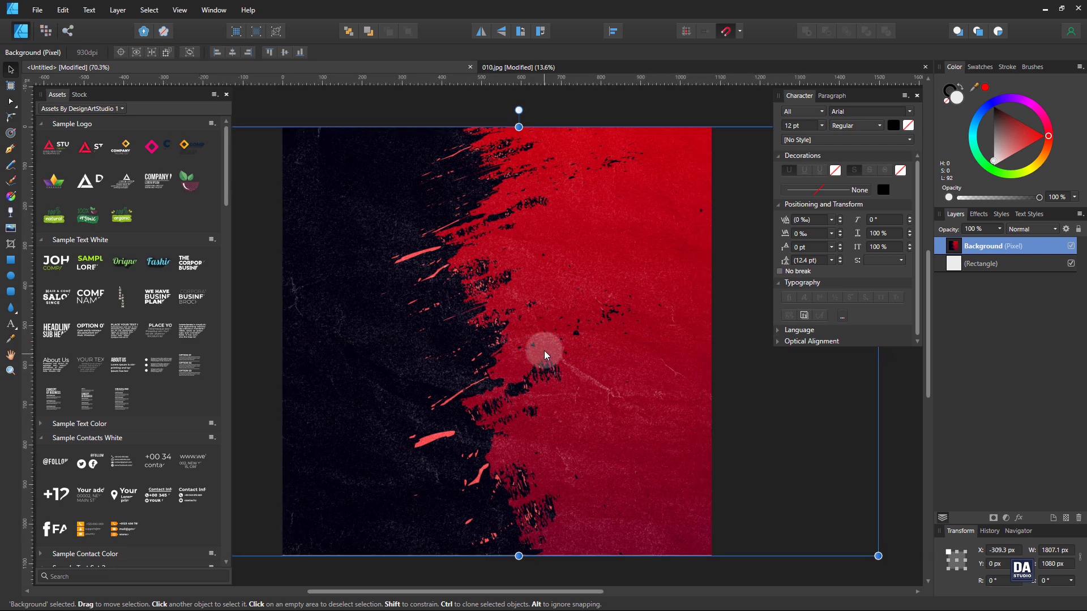
# Step: In the Pixel Persona, select the image's entire red paint area with the Selection Brush, widening the brush to 75.8 px
pyautogui.click(45, 35)
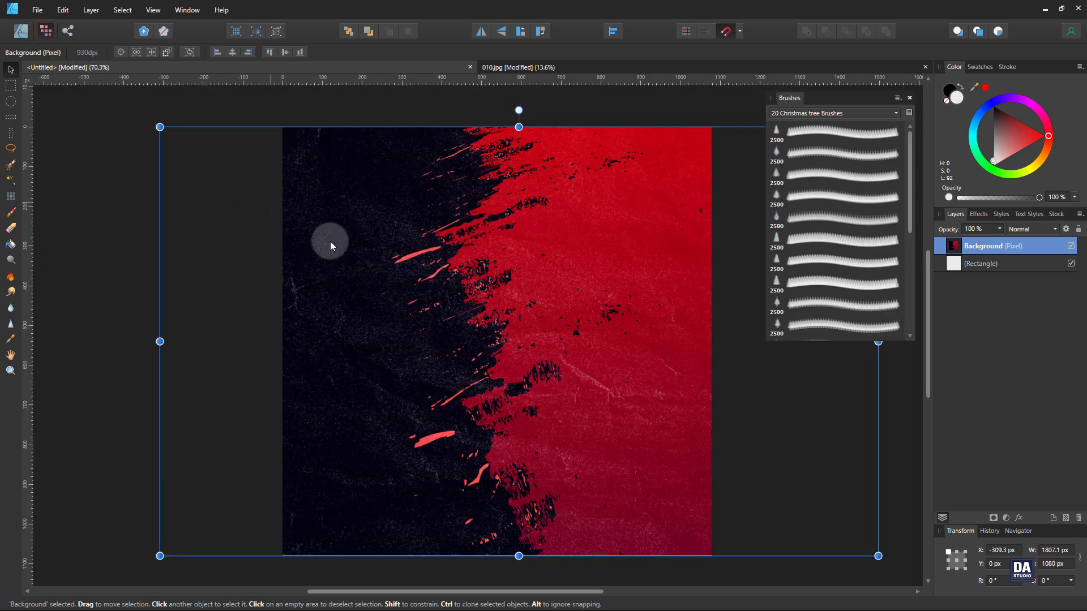
pyautogui.moveTo(465, 300)
pyautogui.mouseDown()
pyautogui.moveTo(425, 302)
pyautogui.moveTo(449, 306)
pyautogui.mouseUp()
pyautogui.press('v')
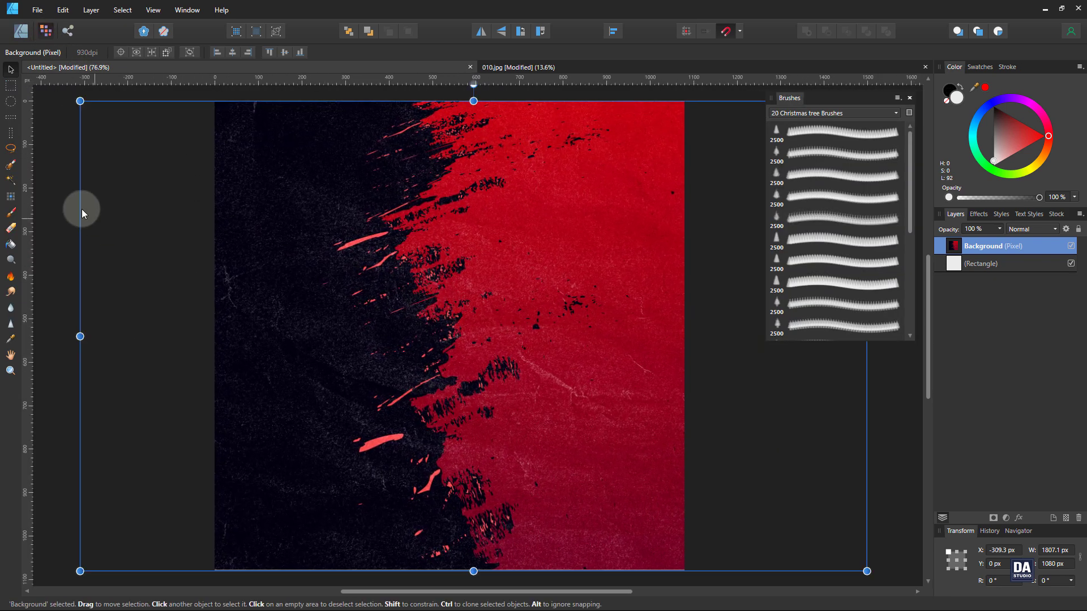
pyautogui.click(11, 166)
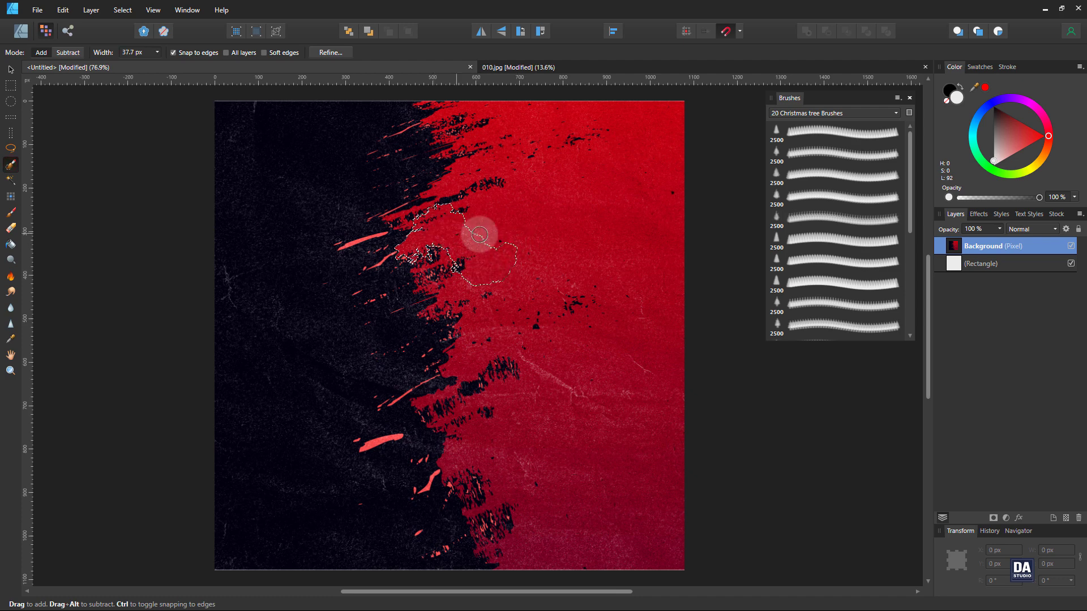
pyautogui.moveTo(479, 234)
pyautogui.mouseDown()
pyautogui.moveTo(583, 285)
pyautogui.moveTo(499, 321)
pyautogui.moveTo(498, 344)
pyautogui.moveTo(496, 309)
pyautogui.moveTo(521, 274)
pyautogui.moveTo(469, 284)
pyautogui.mouseUp()
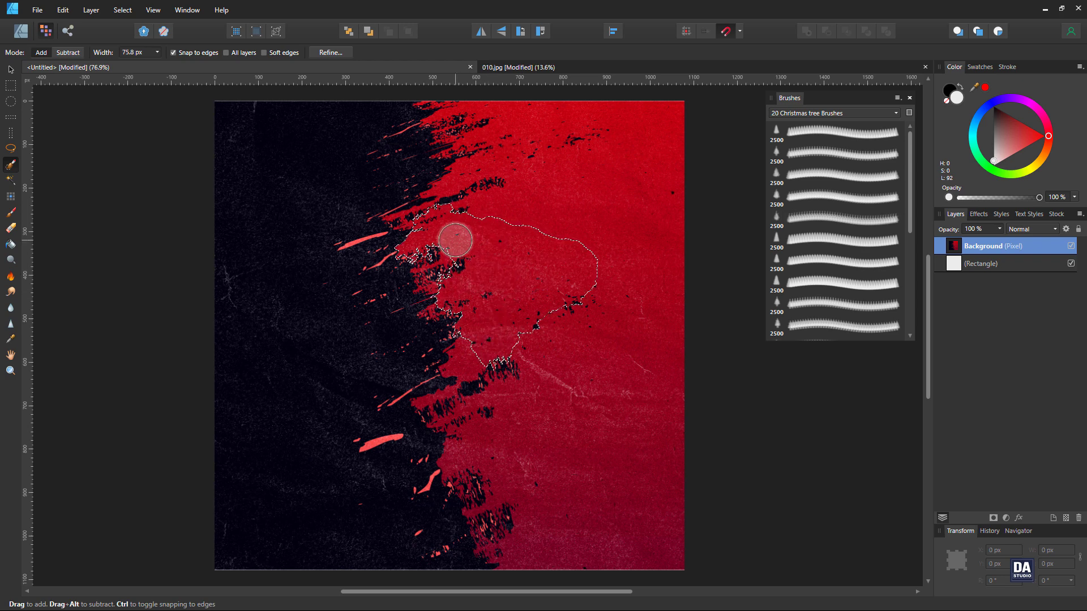
pyautogui.moveTo(448, 291)
pyautogui.mouseDown()
pyautogui.moveTo(505, 311)
pyautogui.moveTo(497, 364)
pyautogui.moveTo(519, 419)
pyautogui.moveTo(508, 424)
pyautogui.moveTo(520, 351)
pyautogui.moveTo(468, 359)
pyautogui.moveTo(555, 347)
pyautogui.moveTo(500, 436)
pyautogui.mouseUp()
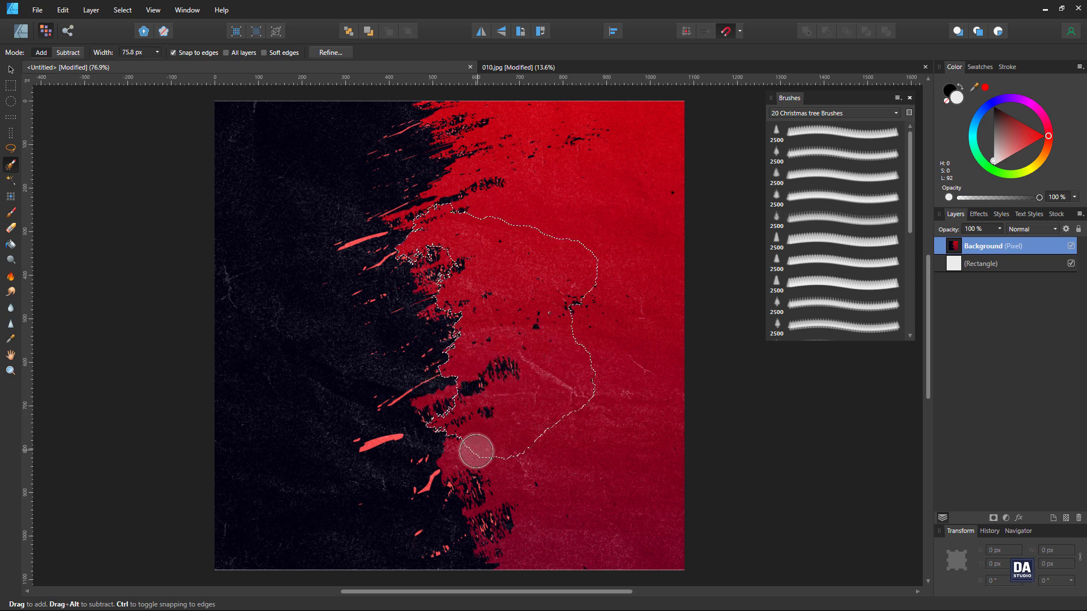
pyautogui.moveTo(515, 486)
pyautogui.mouseDown()
pyautogui.moveTo(551, 491)
pyautogui.moveTo(565, 531)
pyautogui.mouseUp()
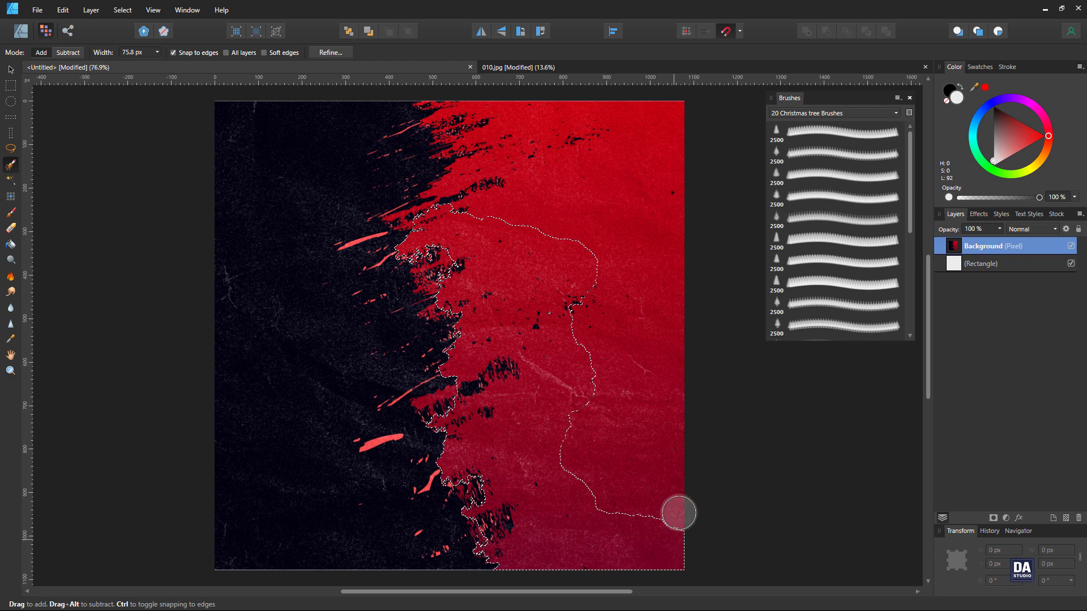
pyautogui.moveTo(679, 513)
pyautogui.mouseDown()
pyautogui.moveTo(604, 473)
pyautogui.moveTo(629, 429)
pyautogui.moveTo(612, 282)
pyautogui.moveTo(642, 240)
pyautogui.moveTo(655, 161)
pyautogui.moveTo(632, 121)
pyautogui.moveTo(549, 106)
pyautogui.moveTo(494, 117)
pyautogui.moveTo(534, 146)
pyautogui.moveTo(509, 200)
pyautogui.moveTo(530, 228)
pyautogui.moveTo(518, 305)
pyautogui.moveTo(547, 318)
pyautogui.mouseUp()
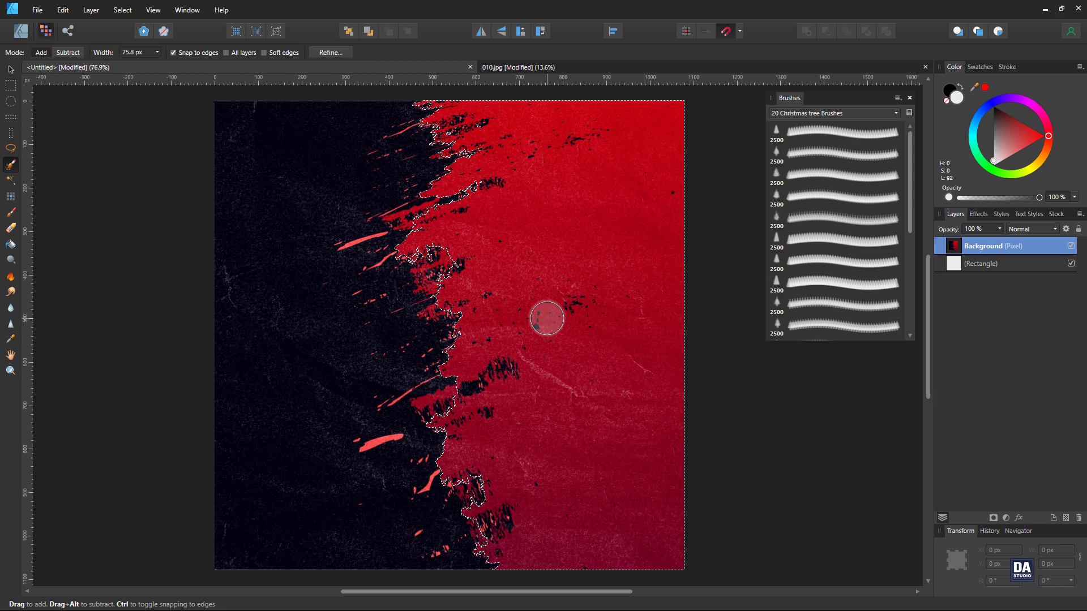
# Step: Subtract the dark paint patch on the red area's lower-middle edge from the selection, narrowing the Selection Brush to 4.1 px
pyautogui.press('alt')
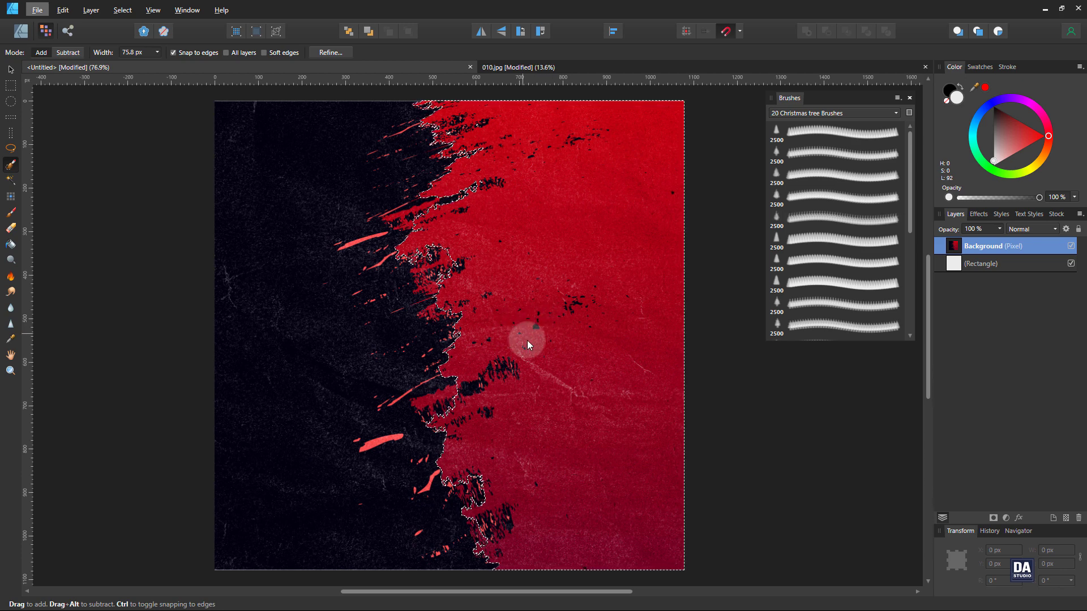
pyautogui.click(74, 53)
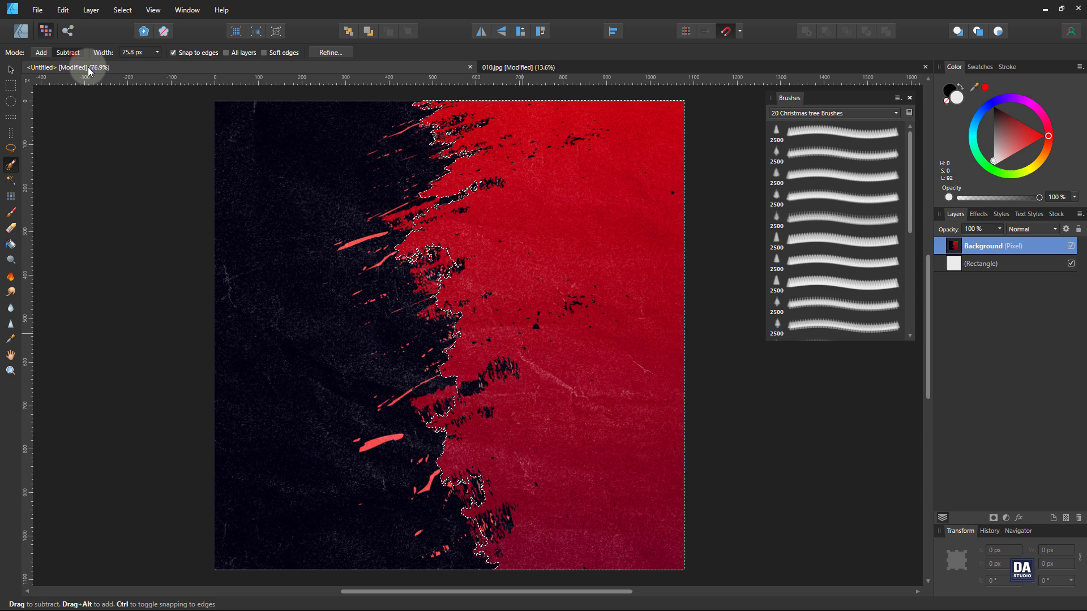
pyautogui.press('[')
pyautogui.press('[')
pyautogui.press('[')
pyautogui.press('[')
pyautogui.press('[')
pyautogui.press('[')
pyautogui.press('[')
pyautogui.press('[')
pyautogui.press('[')
pyautogui.press('[')
pyautogui.press('[')
pyautogui.press('[')
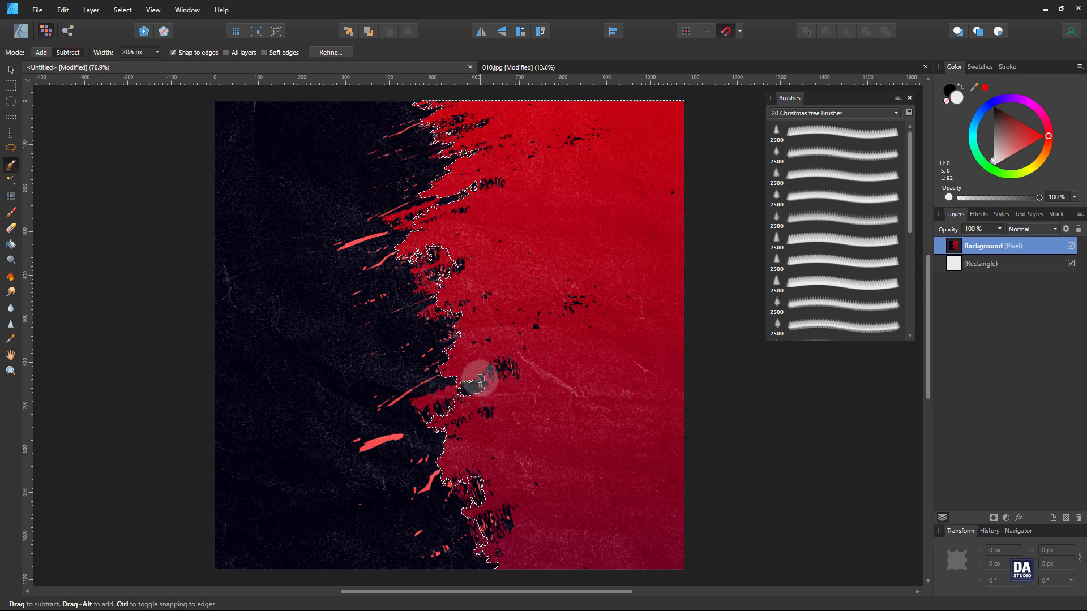
pyautogui.press('[')
pyautogui.press('[')
pyautogui.press('[')
pyautogui.moveTo(490, 385)
pyautogui.mouseDown()
pyautogui.moveTo(622, 376)
pyautogui.moveTo(626, 390)
pyautogui.moveTo(577, 390)
pyautogui.mouseUp()
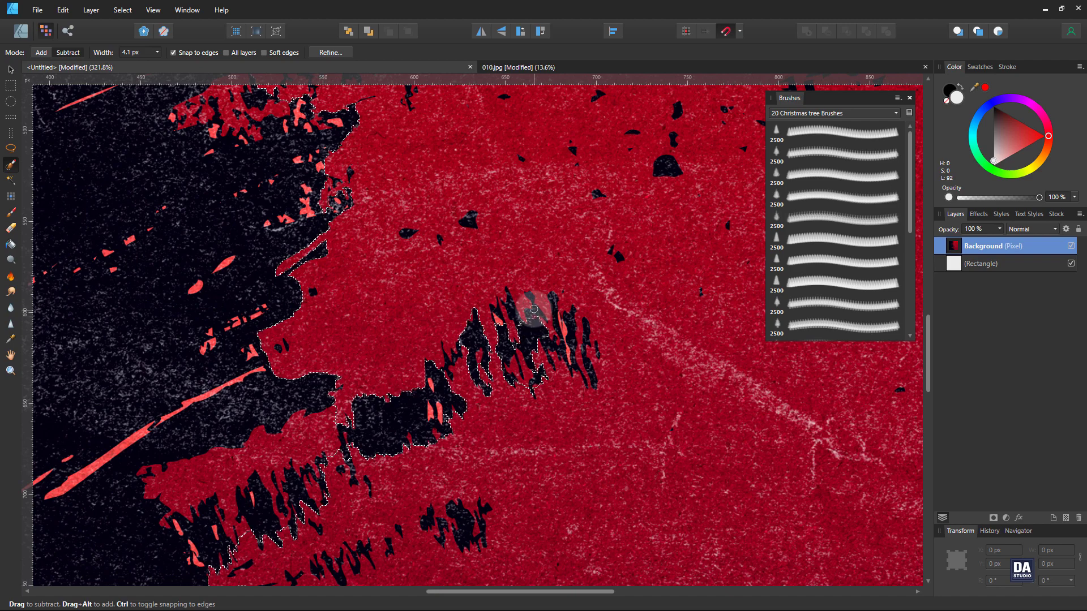
pyautogui.moveTo(550, 313); pyautogui.dragTo(402, 278)
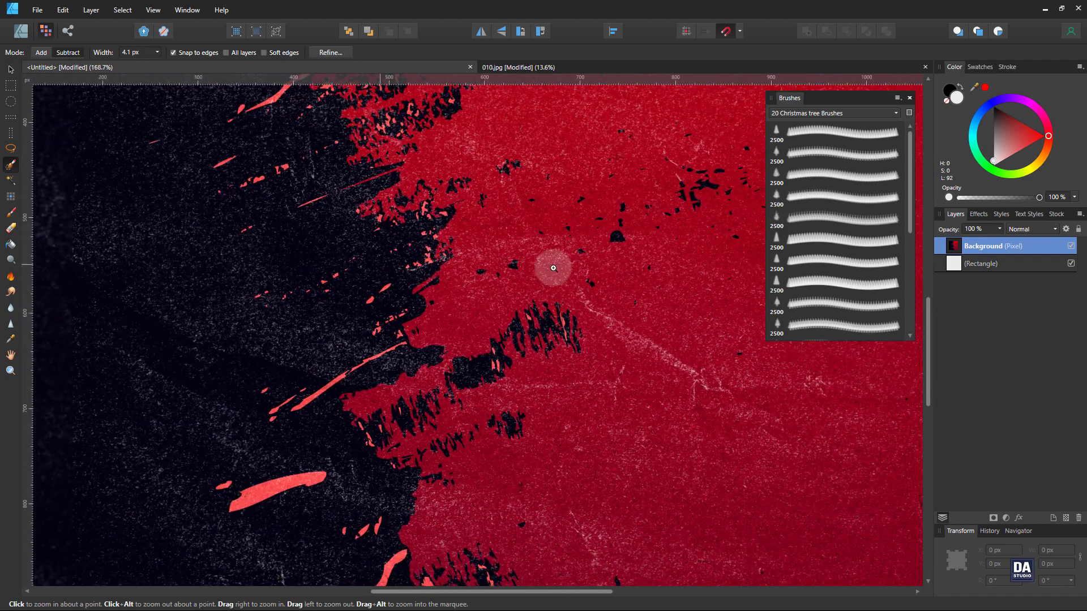
pyautogui.moveTo(572, 266); pyautogui.dragTo(565, 330)
pyautogui.moveTo(538, 260); pyautogui.dragTo(497, 255)
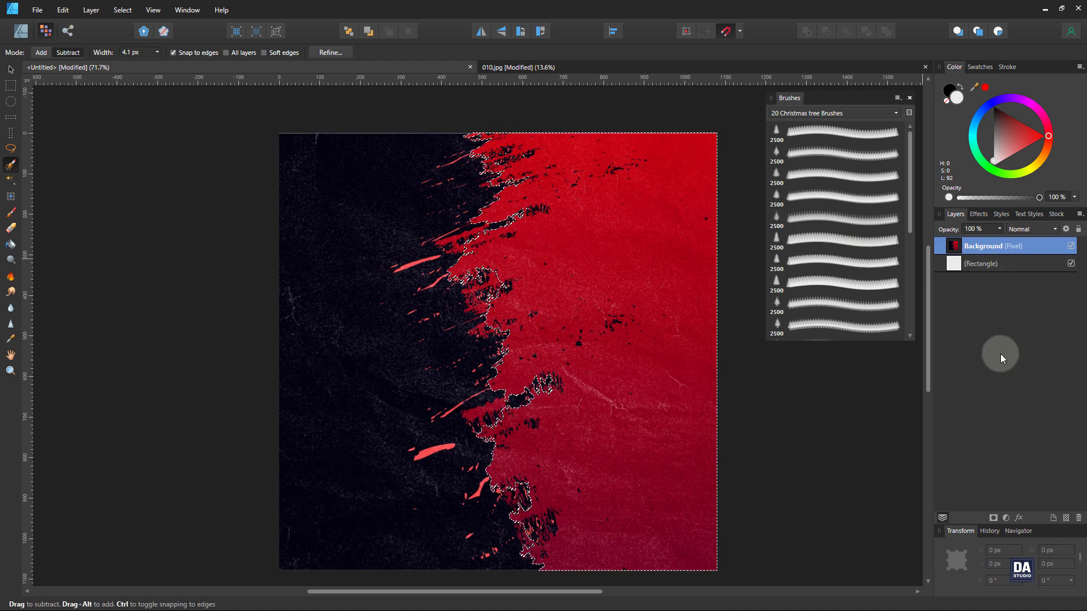
# Step: Mask the image to the selected red area and clear the selection
pyautogui.click(994, 518)
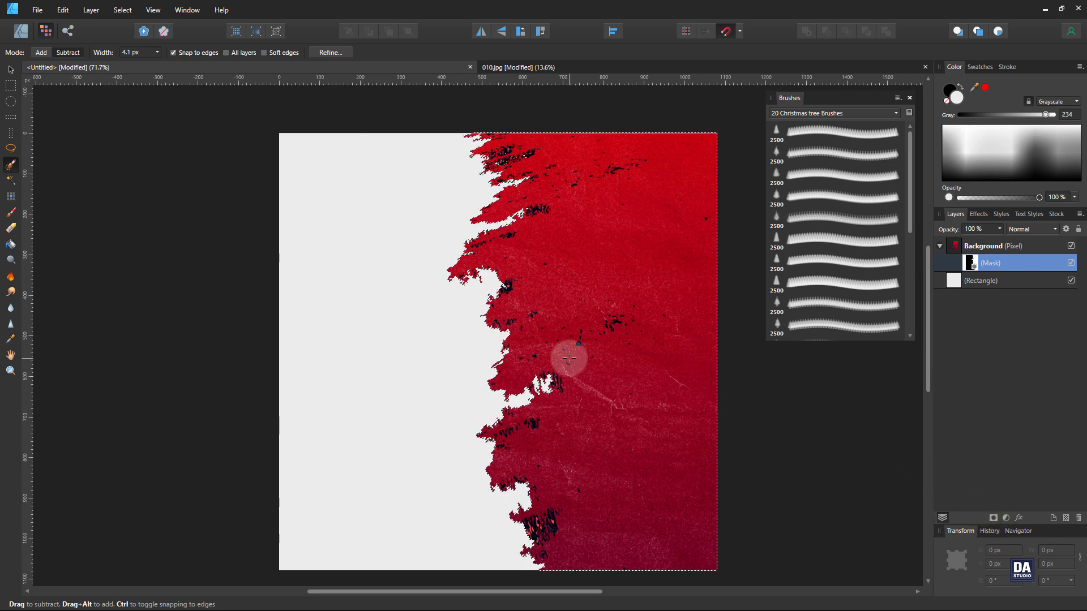
pyautogui.hotkey('ctrl', 'd')
pyautogui.moveTo(531, 260); pyautogui.dragTo(423, 230)
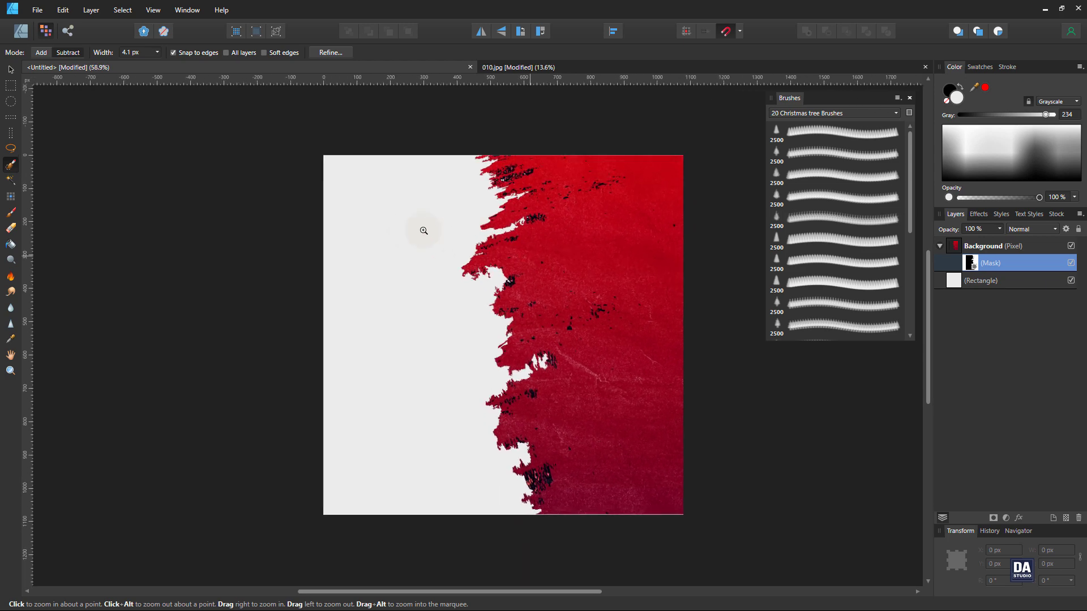
pyautogui.moveTo(501, 244); pyautogui.dragTo(478, 246)
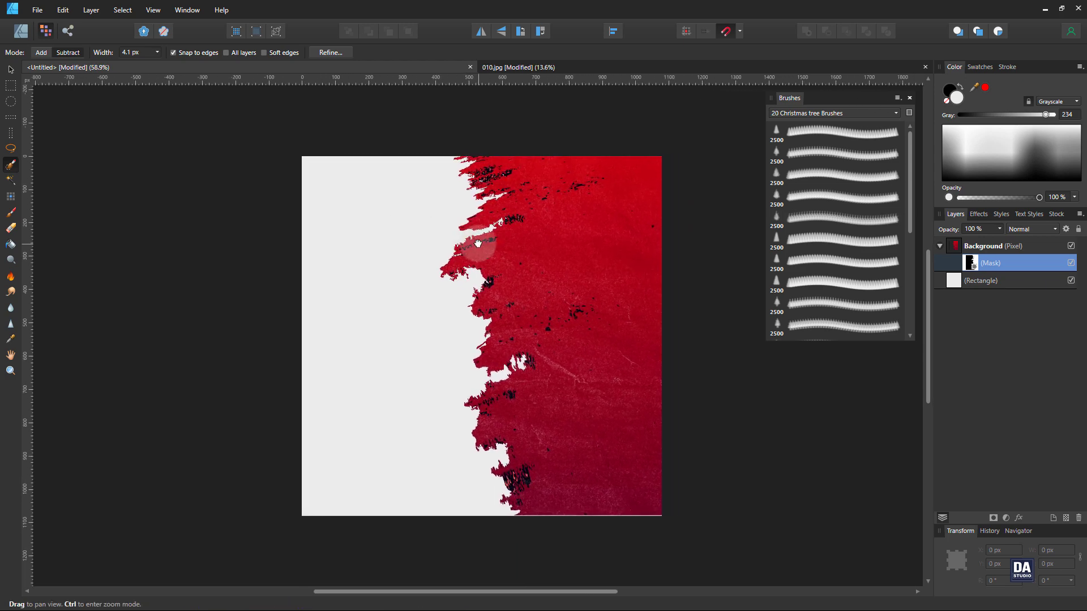
# Step: Return to the Designer Persona, select the masked image and collapse its layer
pyautogui.click(25, 30)
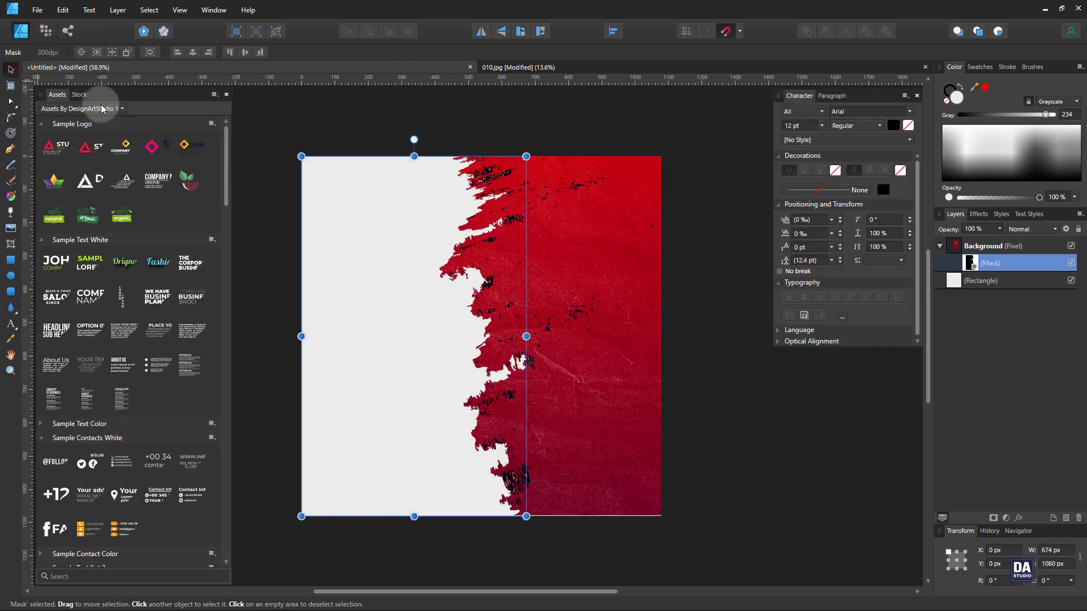
pyautogui.click(303, 131)
pyautogui.click(573, 301)
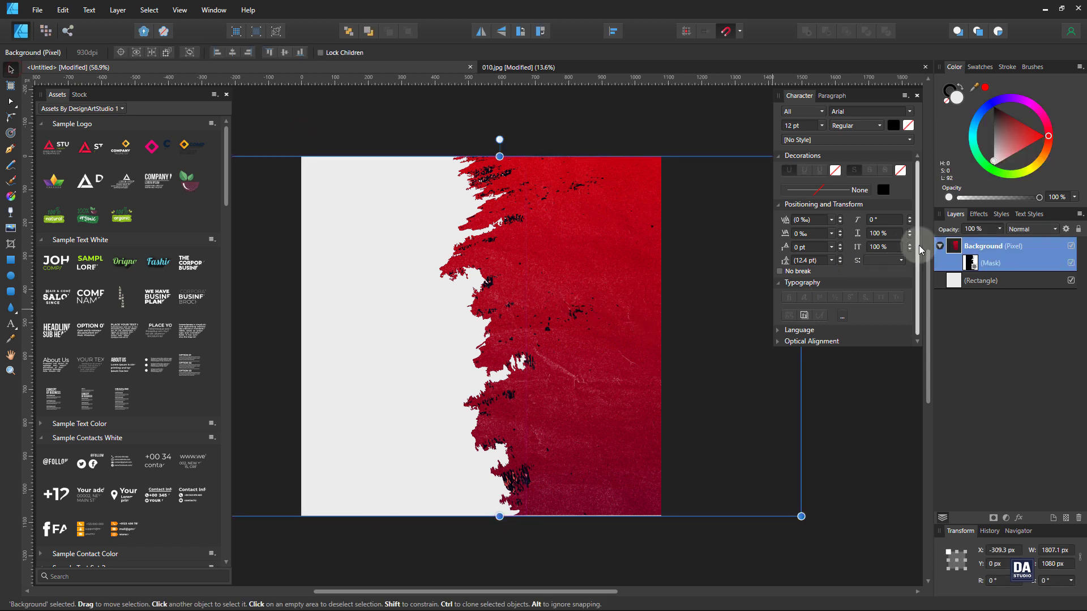
pyautogui.click(940, 246)
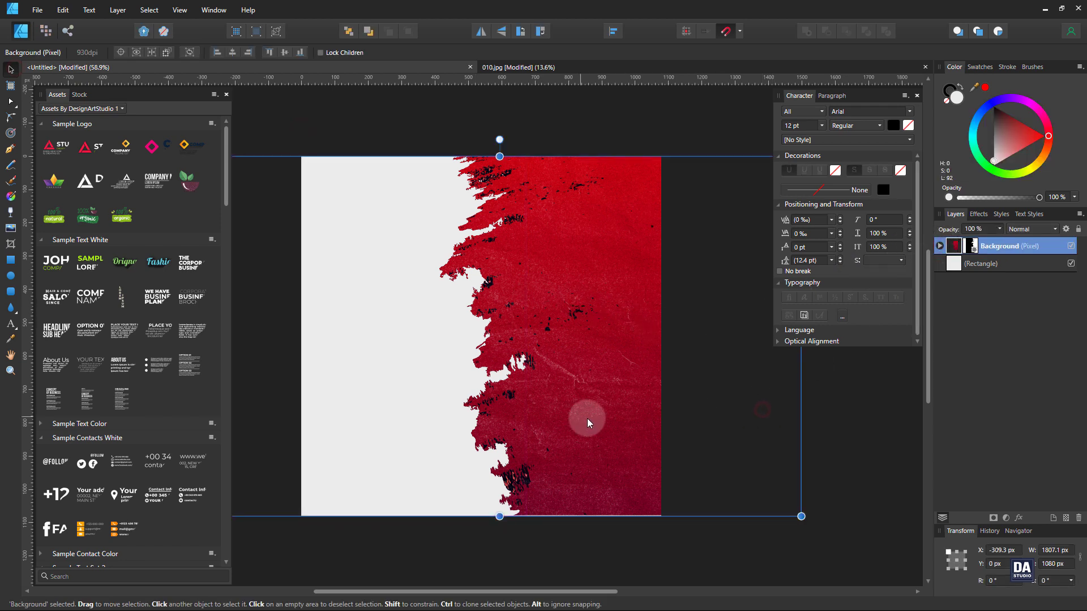
# Step: Enlarge the masked image to about 1822 × 1089 px and reposition it at about X -311 px and Y -4 px
pyautogui.moveTo(616, 433)
pyautogui.mouseDown()
pyautogui.moveTo(595, 433)
pyautogui.moveTo(621, 434)
pyautogui.mouseUp()
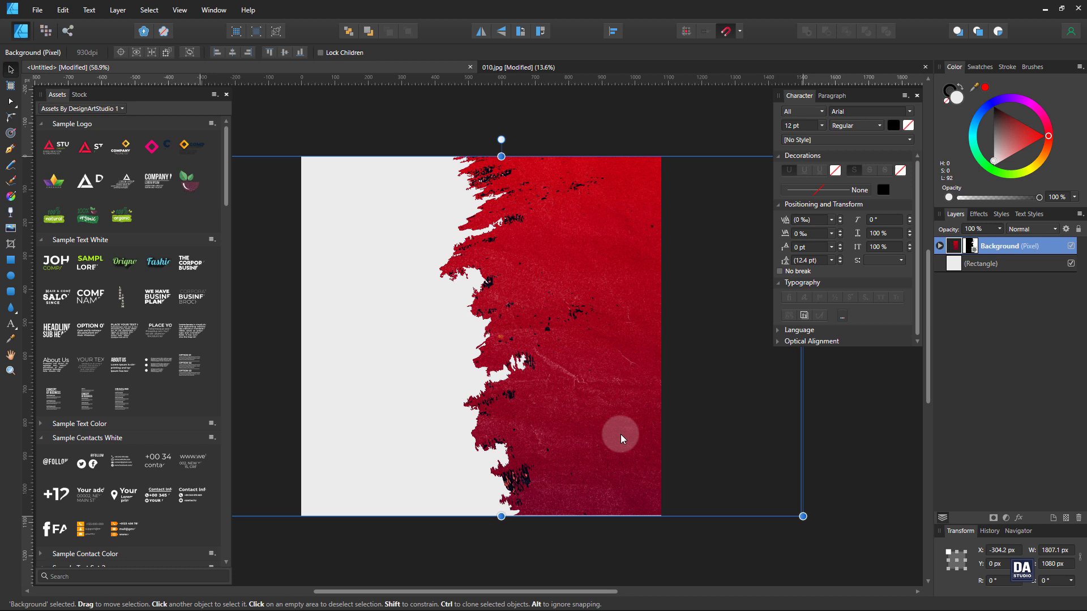
pyautogui.click(708, 528)
pyautogui.click(635, 500)
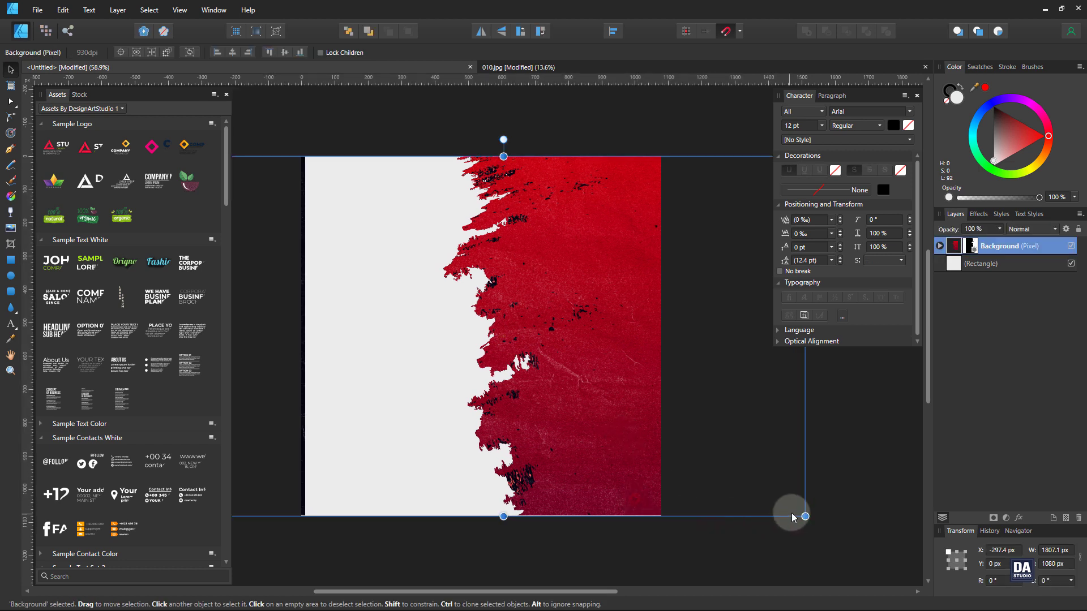
pyautogui.moveTo(807, 517); pyautogui.dragTo(810, 518)
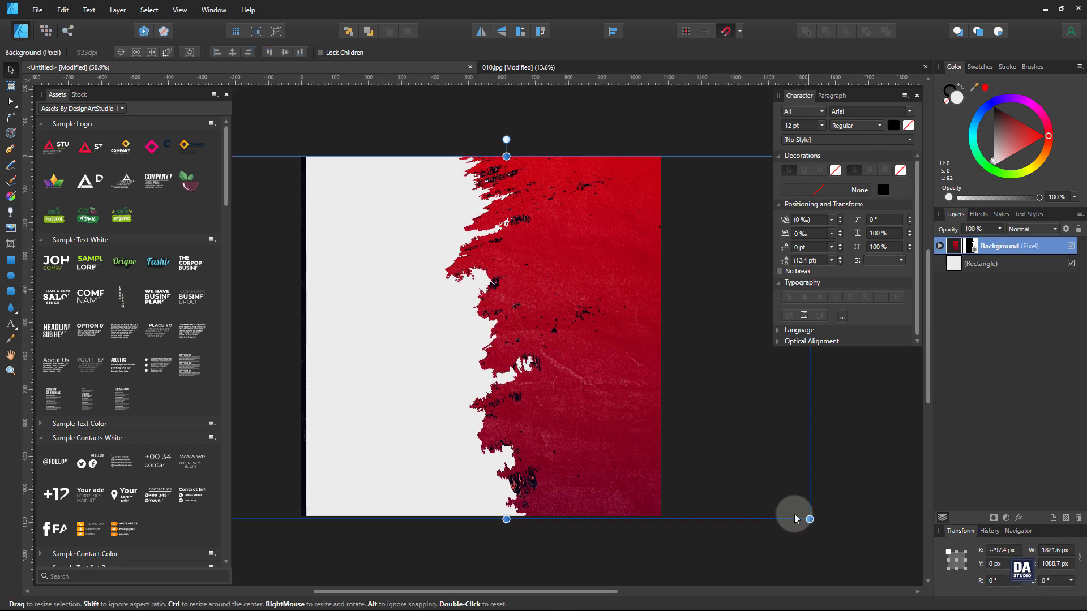
pyautogui.click(629, 243)
pyautogui.moveTo(635, 243); pyautogui.dragTo(651, 295)
pyautogui.click(831, 504)
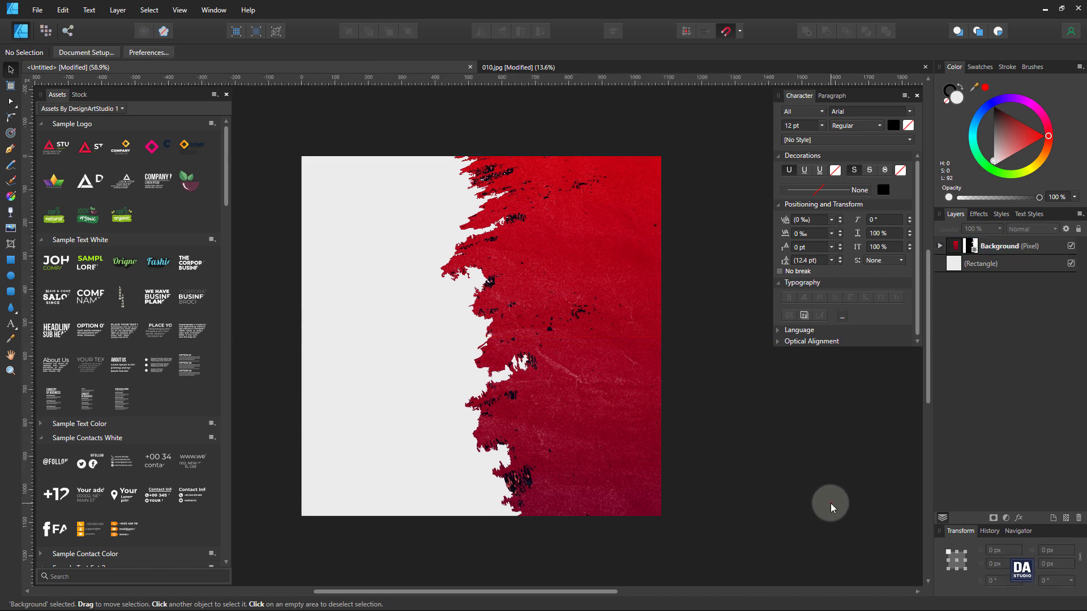
# Step: Change the fill of the rectangle behind the masked image to black
pyautogui.click(949, 265)
pyautogui.moveTo(1001, 133); pyautogui.dragTo(990, 96)
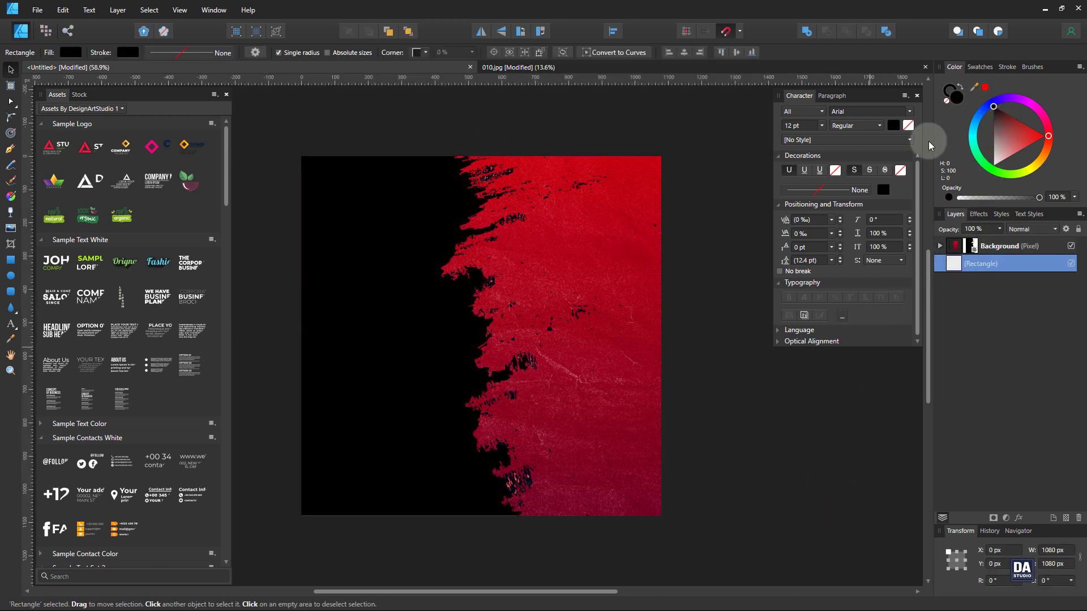
pyautogui.click(711, 435)
# Step: Lock the masked Background image layer and deselect it
pyautogui.moveTo(640, 529); pyautogui.dragTo(676, 534)
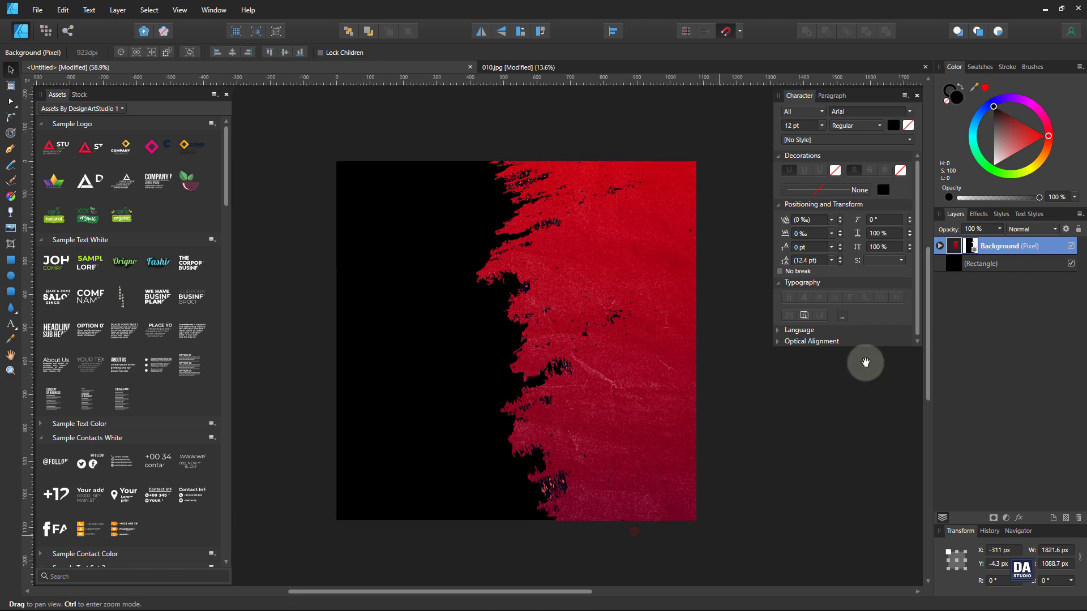
pyautogui.click(1079, 229)
pyautogui.click(774, 461)
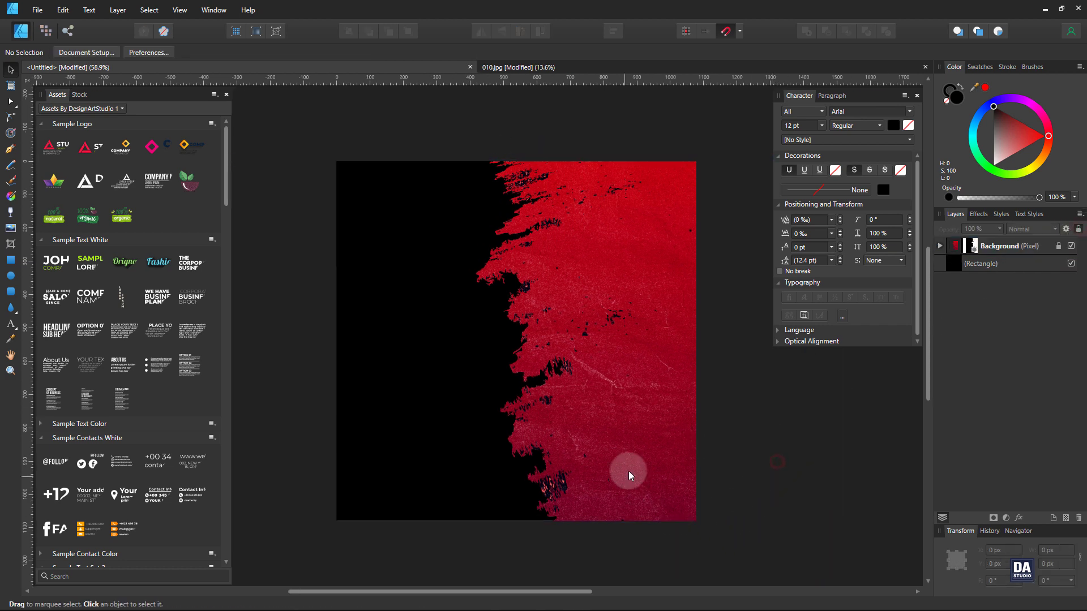
# Step: Unlock and shrink the portrait photo in pexels-monstera-5303015.jpg, and paste a copy into the untitled design
pyautogui.moveTo(625, 439); pyautogui.dragTo(609, 436)
pyautogui.moveTo(492, 399); pyautogui.dragTo(545, 402)
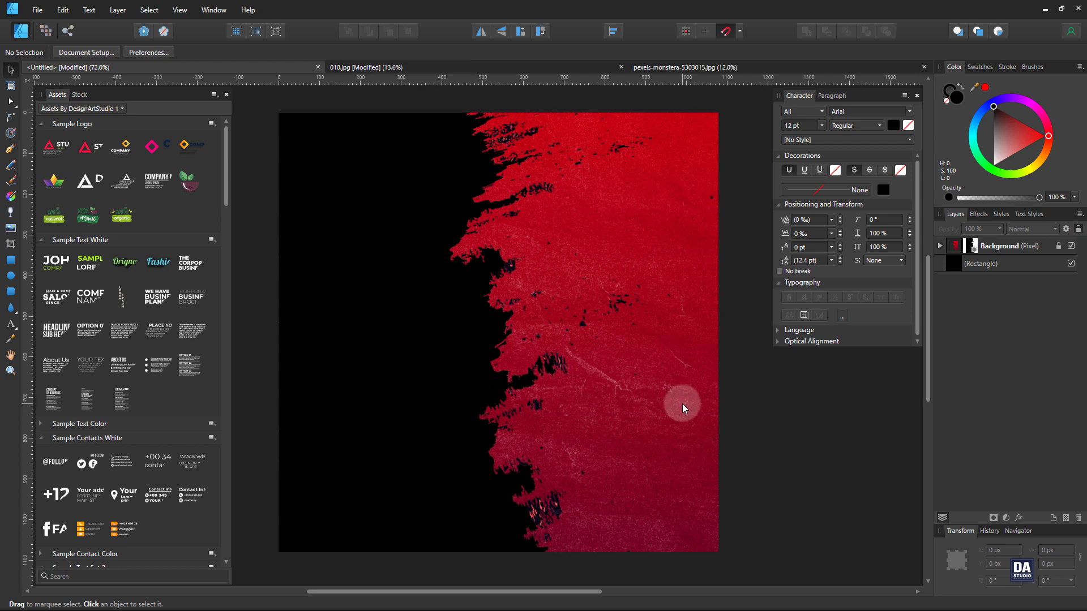
pyautogui.click(716, 67)
pyautogui.click(1058, 246)
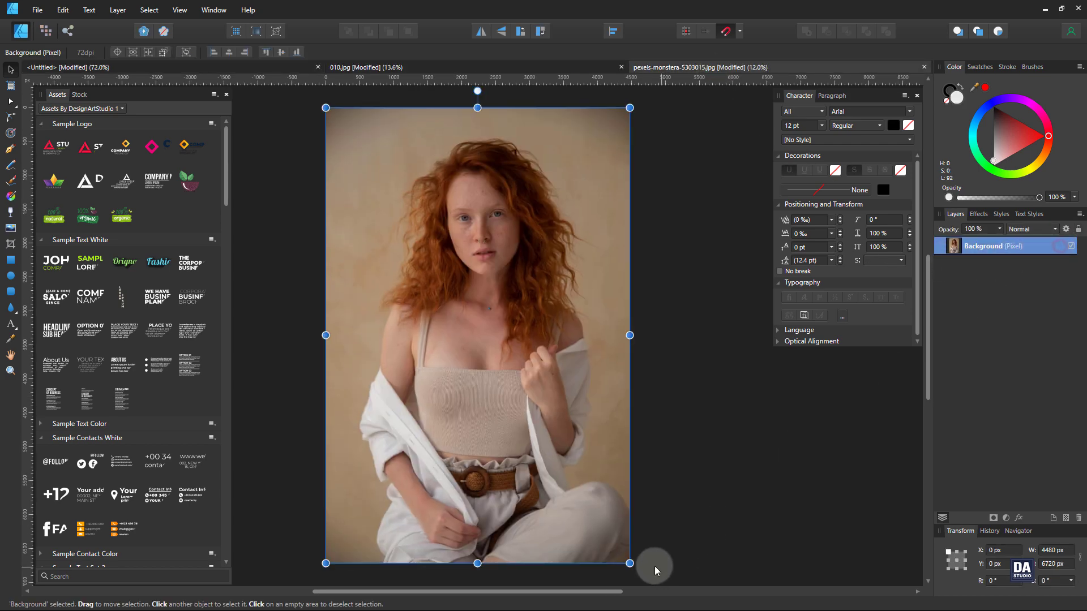
pyautogui.moveTo(628, 562); pyautogui.dragTo(366, 203)
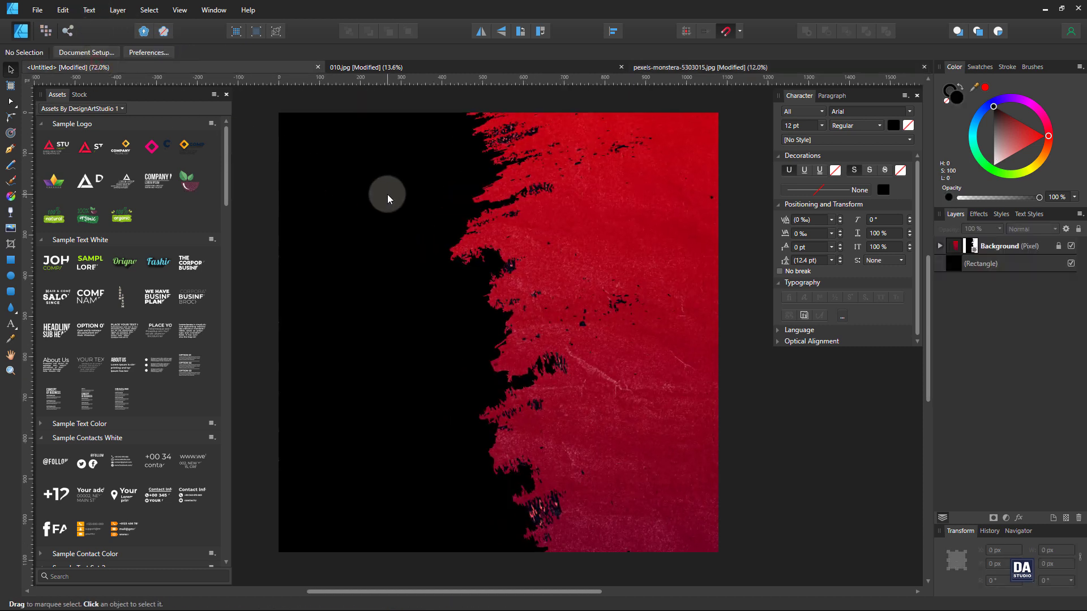
pyautogui.hotkey('ctrl', 'v')
# Step: Scale the pasted portrait to about 820 × 1230 px and nest it inside the masked Background layer beneath the mask
pyautogui.moveTo(388, 194); pyautogui.dragTo(545, 289)
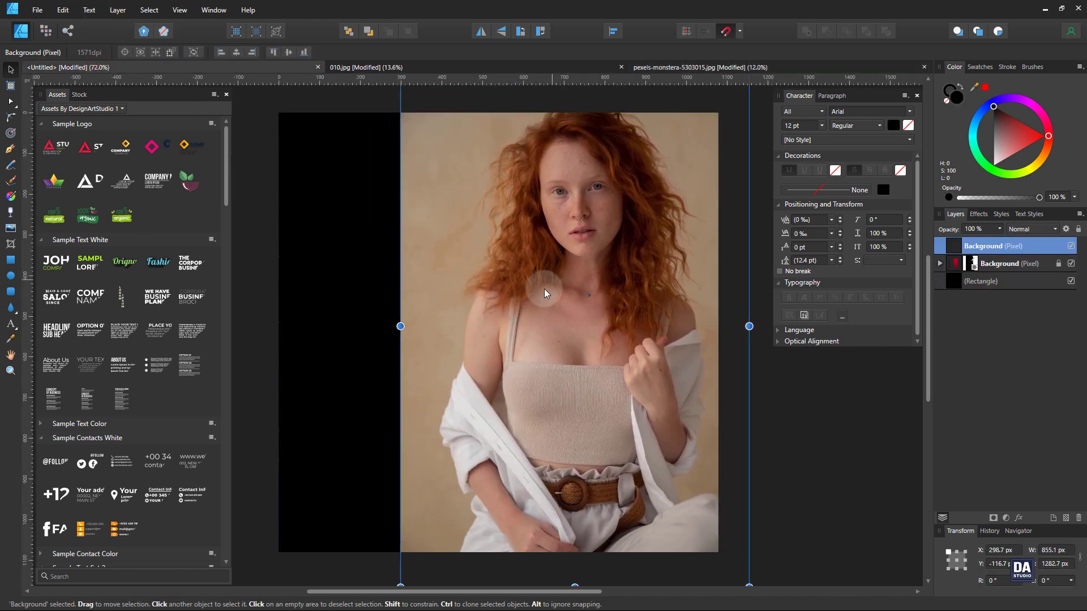
pyautogui.moveTo(401, 585); pyautogui.dragTo(422, 570)
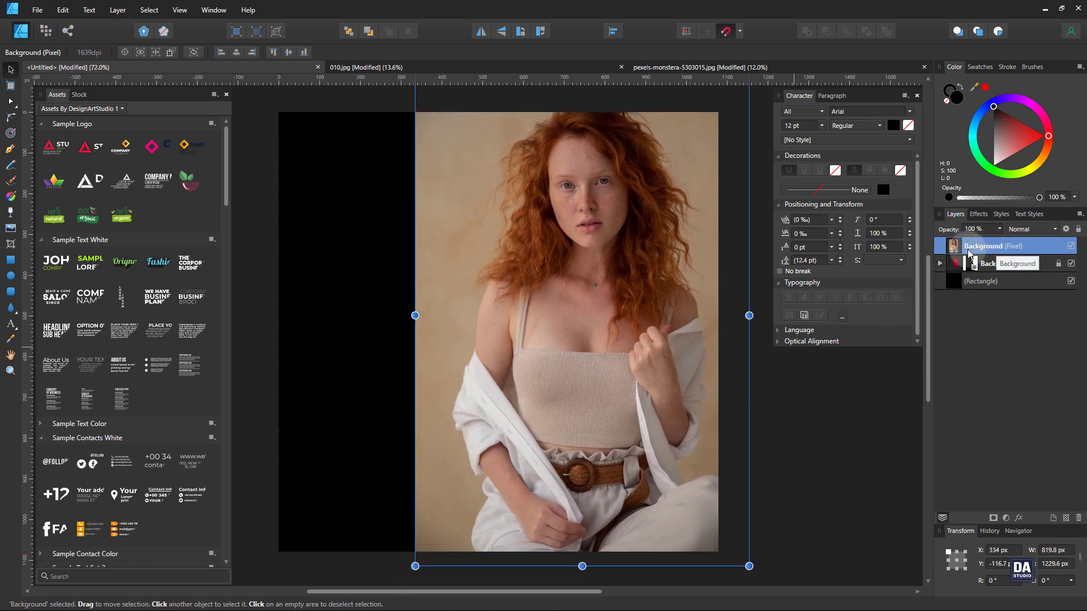
pyautogui.moveTo(970, 252); pyautogui.dragTo(983, 269)
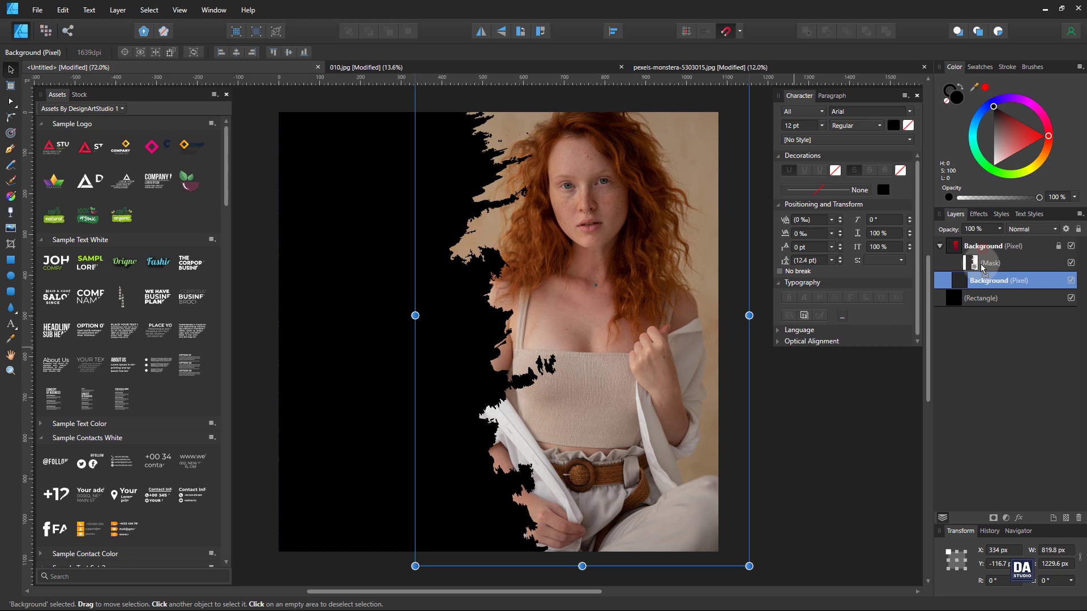
# Step: Resize the nested portrait to about 777 × 1165 px and position it at about X 403.5 px and Y -80.6 px
pyautogui.moveTo(641, 332); pyautogui.dragTo(653, 338)
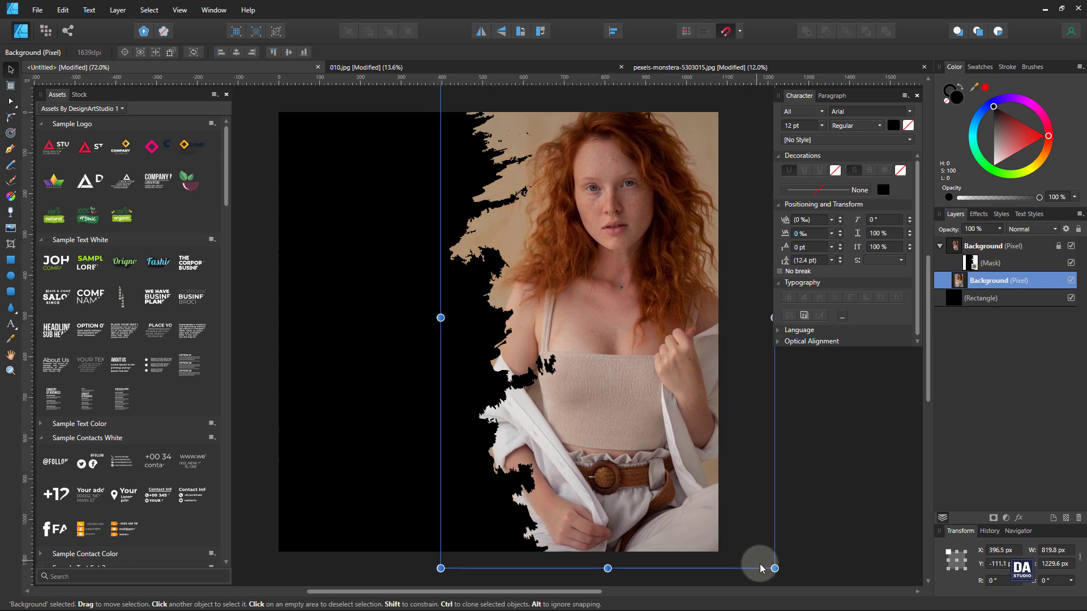
pyautogui.moveTo(761, 568)
pyautogui.mouseDown()
pyautogui.moveTo(772, 566)
pyautogui.moveTo(752, 553)
pyautogui.moveTo(768, 559)
pyautogui.mouseUp()
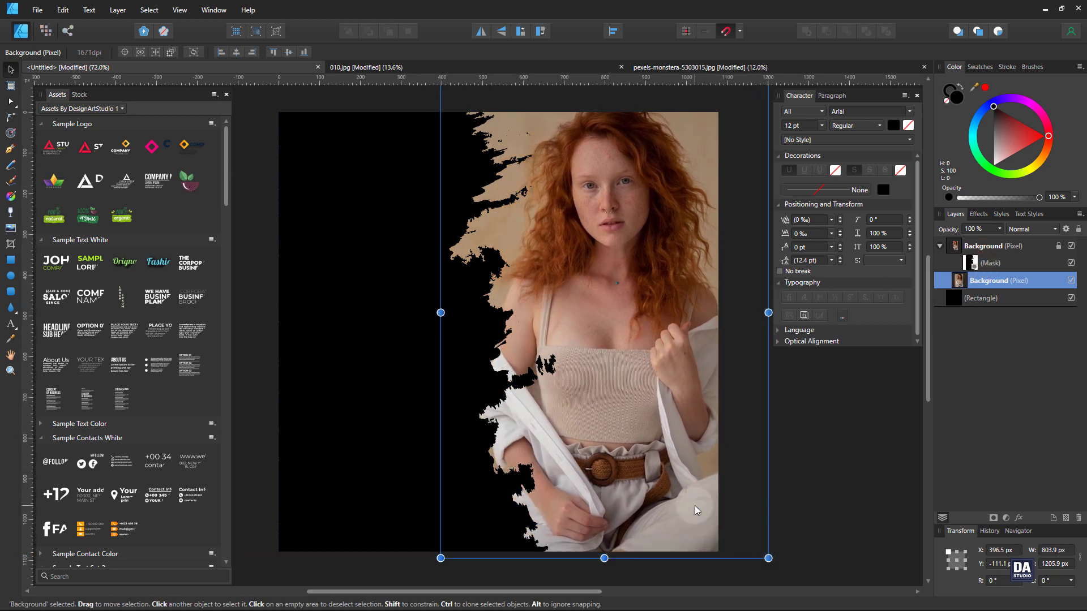
pyautogui.moveTo(695, 505)
pyautogui.mouseDown()
pyautogui.moveTo(704, 509)
pyautogui.moveTo(693, 518)
pyautogui.mouseUp()
pyautogui.moveTo(767, 571); pyautogui.dragTo(749, 560)
pyautogui.moveTo(702, 507); pyautogui.dragTo(708, 509)
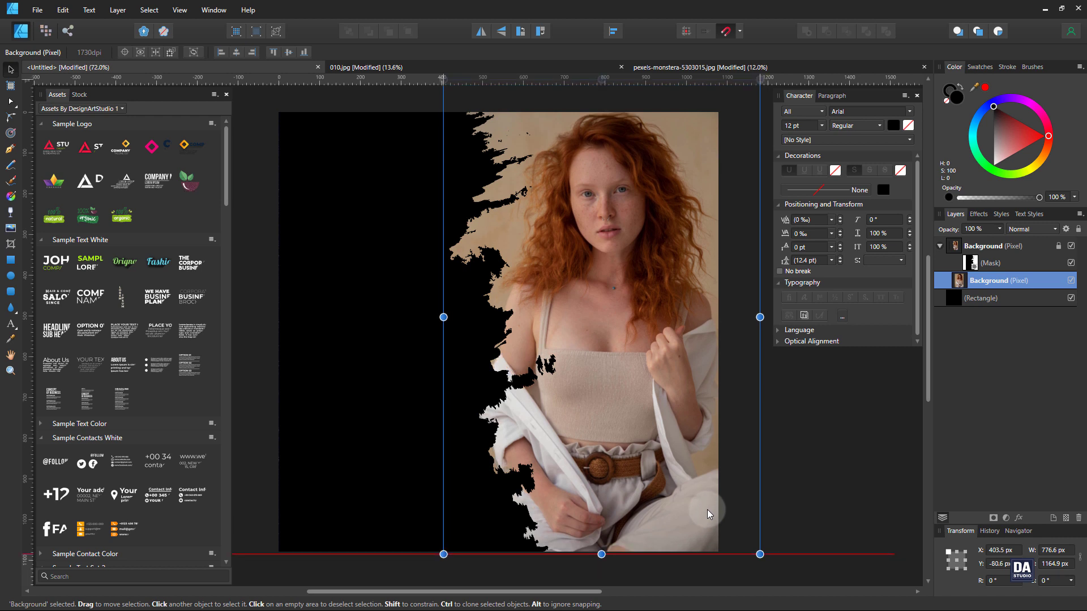
pyautogui.press('z')
pyautogui.press('space')
pyautogui.moveTo(565, 400); pyautogui.dragTo(568, 396)
# Step: Paint white on the mask with a smaller soft brush in the Pixel Persona to clear the black splatter beside the woman's top, and return to Designer Persona
pyautogui.click(971, 262)
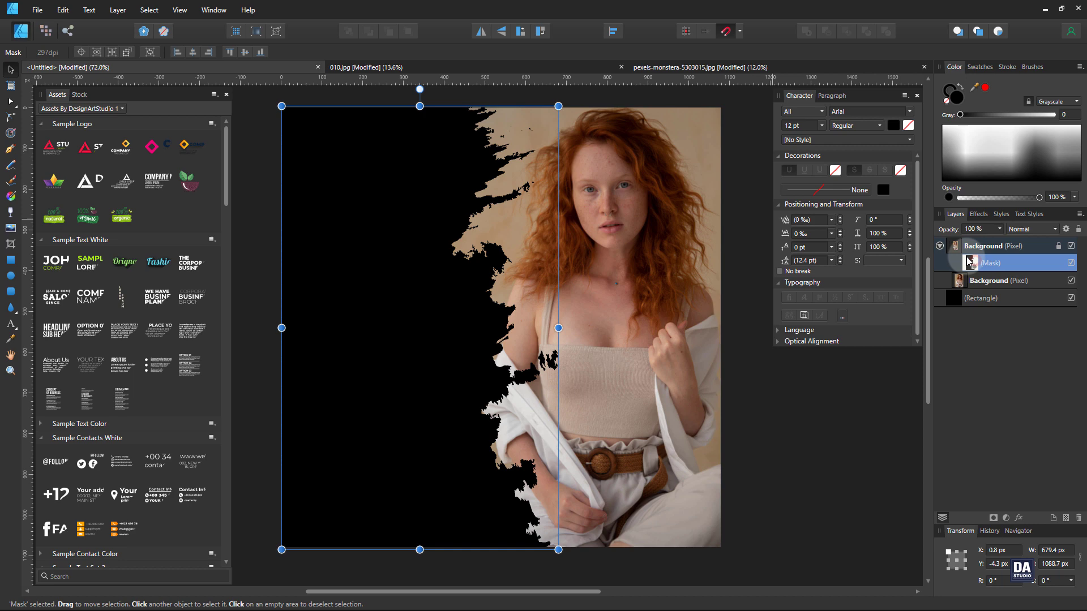
pyautogui.click(47, 32)
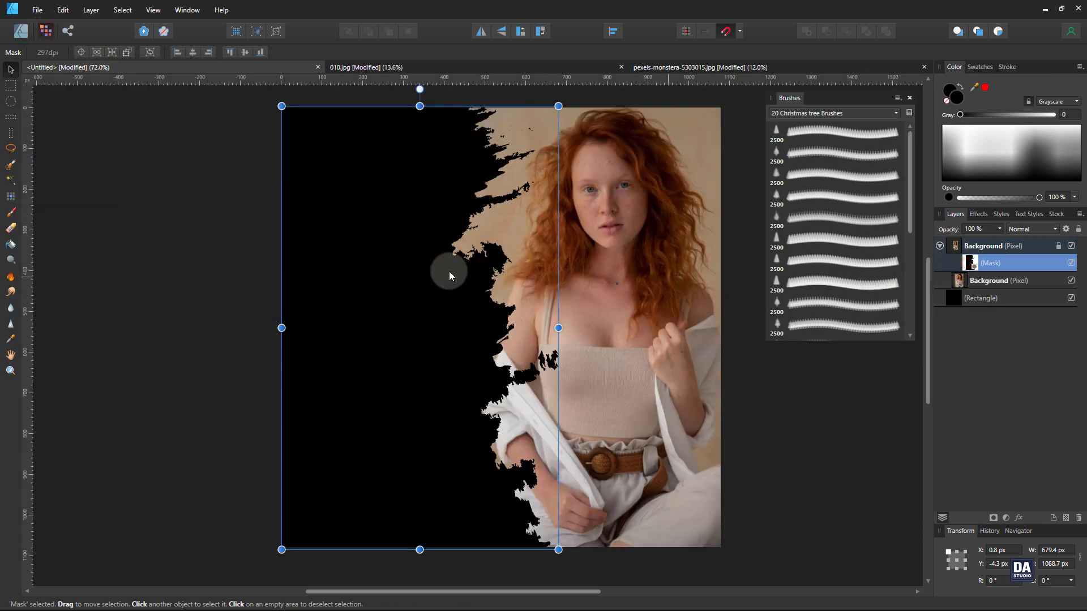
pyautogui.click(11, 214)
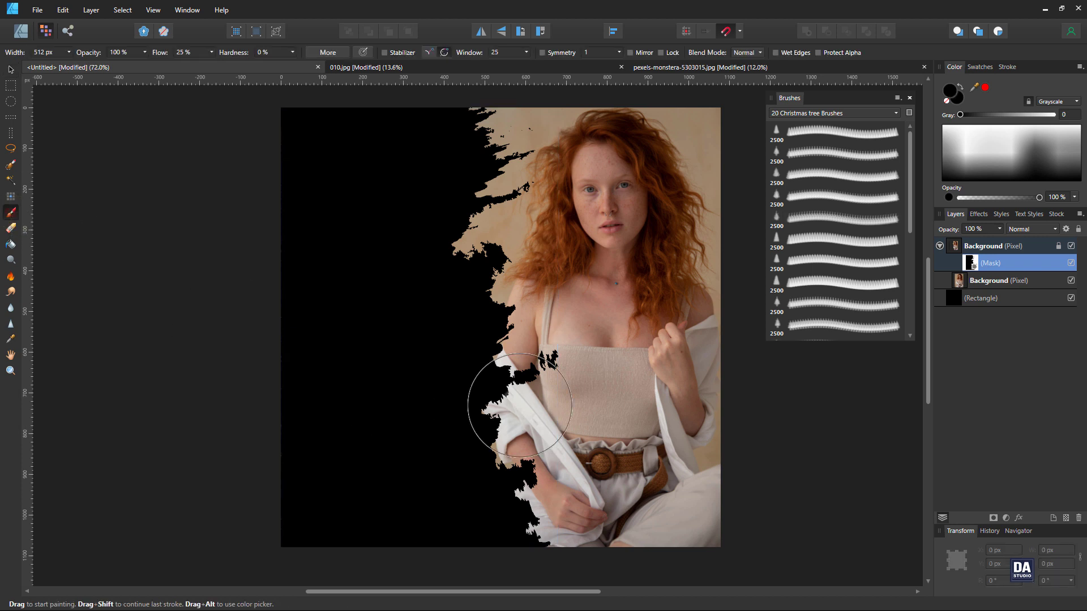
pyautogui.press('[')
pyautogui.press('[')
pyautogui.press('[')
pyautogui.press('[')
pyautogui.press('[')
pyautogui.press('[')
pyautogui.press('[')
pyautogui.press('[')
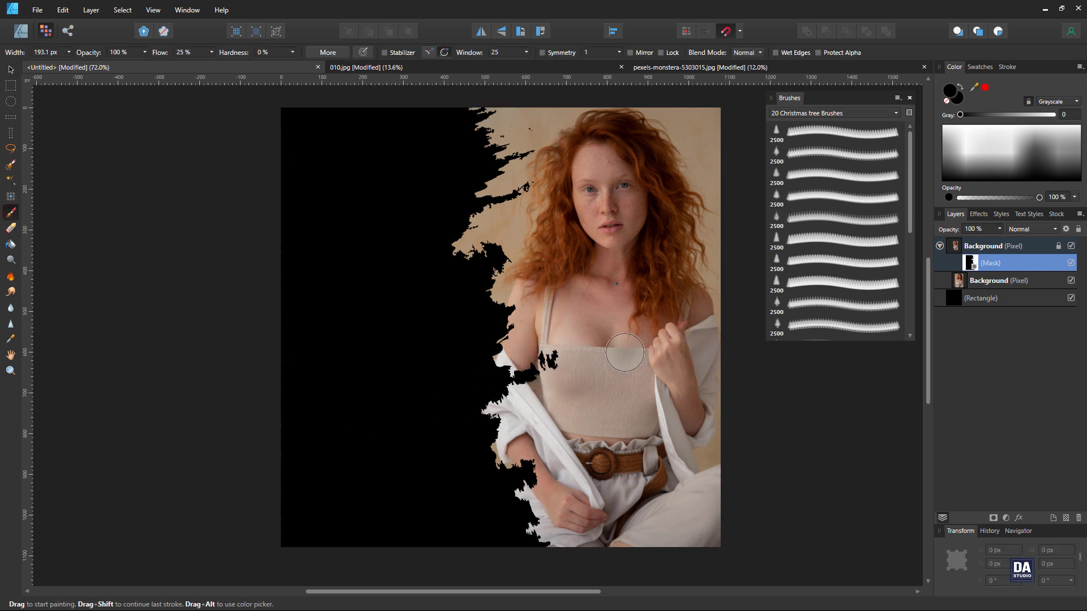
pyautogui.click(967, 138)
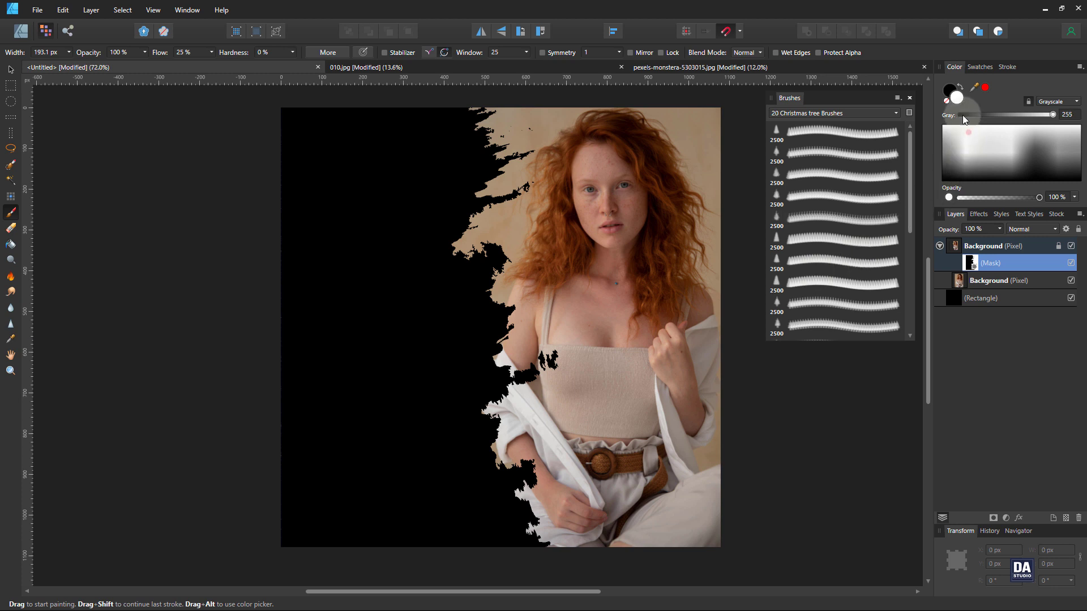
pyautogui.click(548, 364)
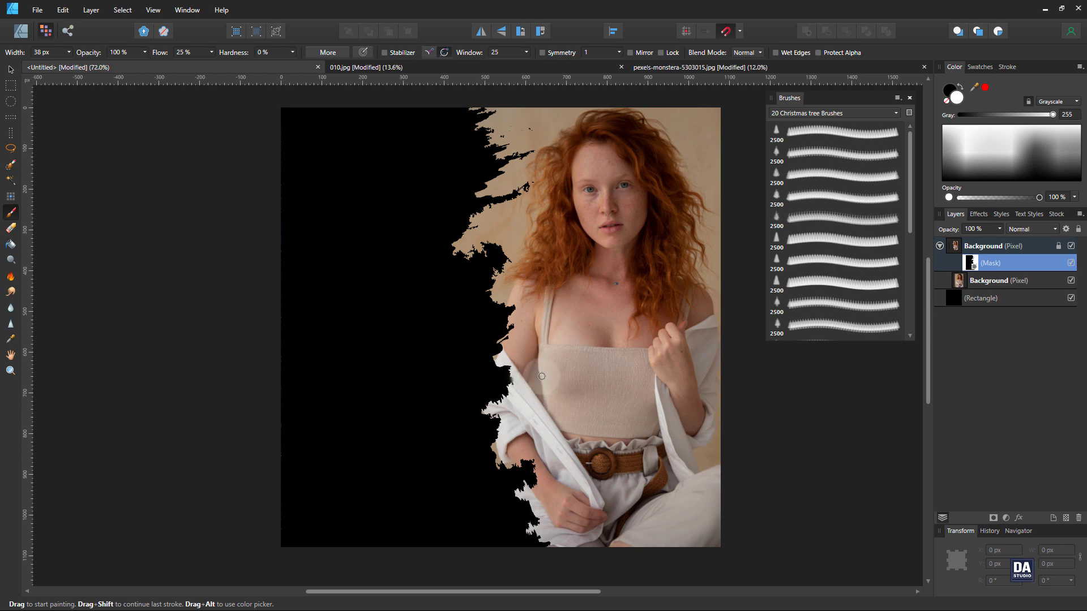
pyautogui.click(21, 30)
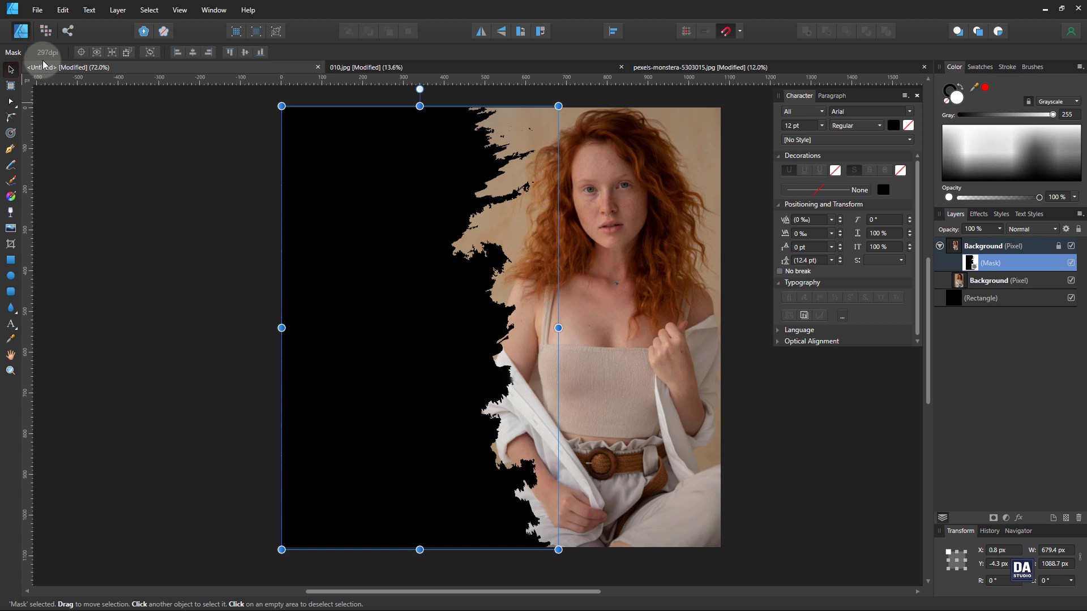
pyautogui.click(772, 444)
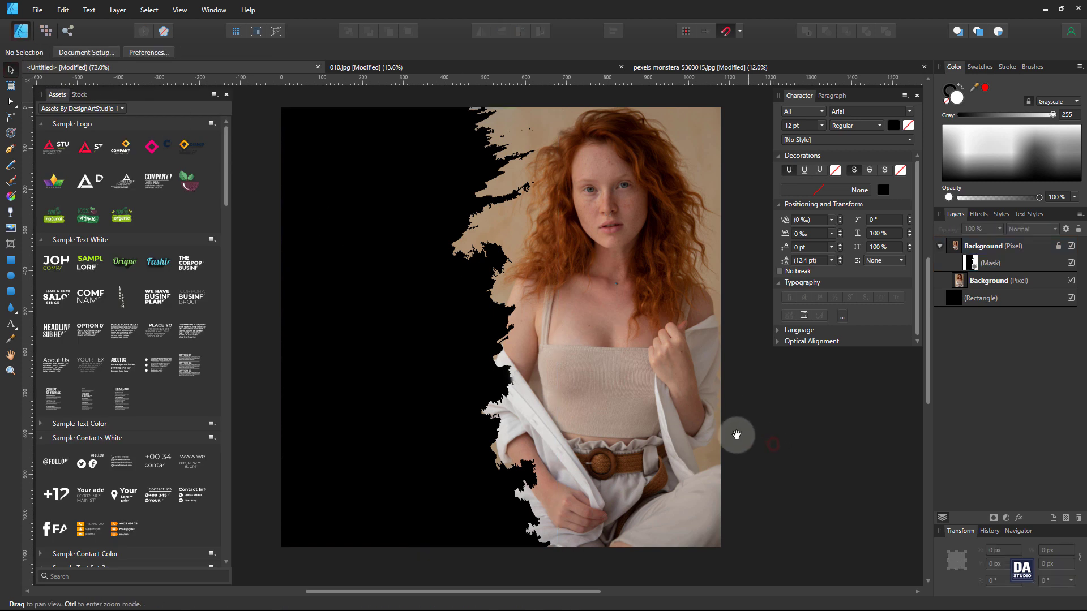
# Step: Shift the nested portrait horizontally to about X 419 px and deselect it
pyautogui.moveTo(736, 435); pyautogui.dragTo(738, 445)
pyautogui.moveTo(601, 442); pyautogui.dragTo(609, 442)
pyautogui.moveTo(608, 436); pyautogui.dragTo(609, 444)
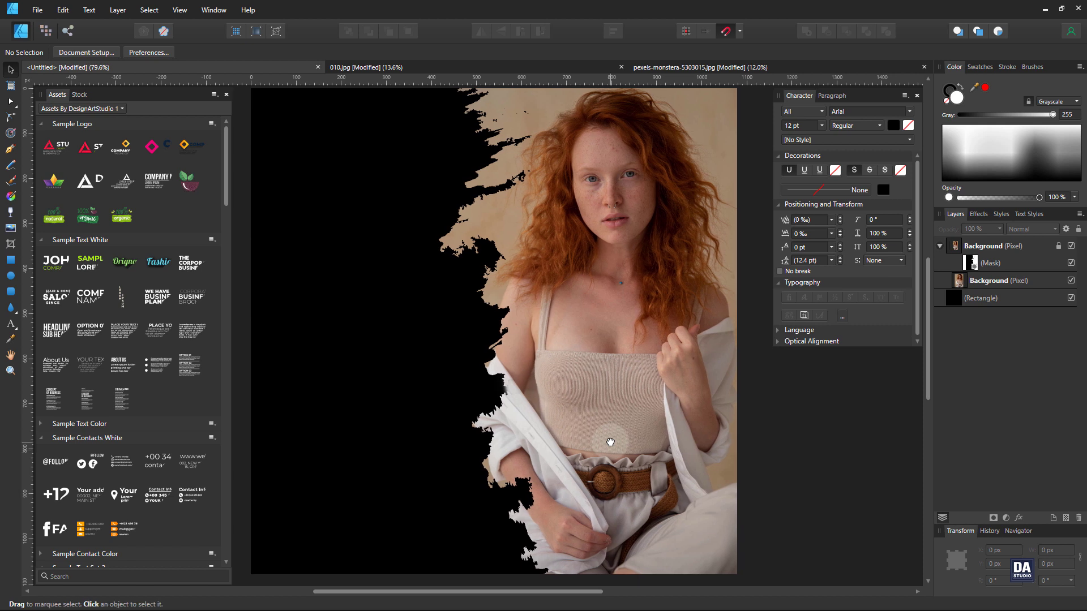
pyautogui.click(610, 447)
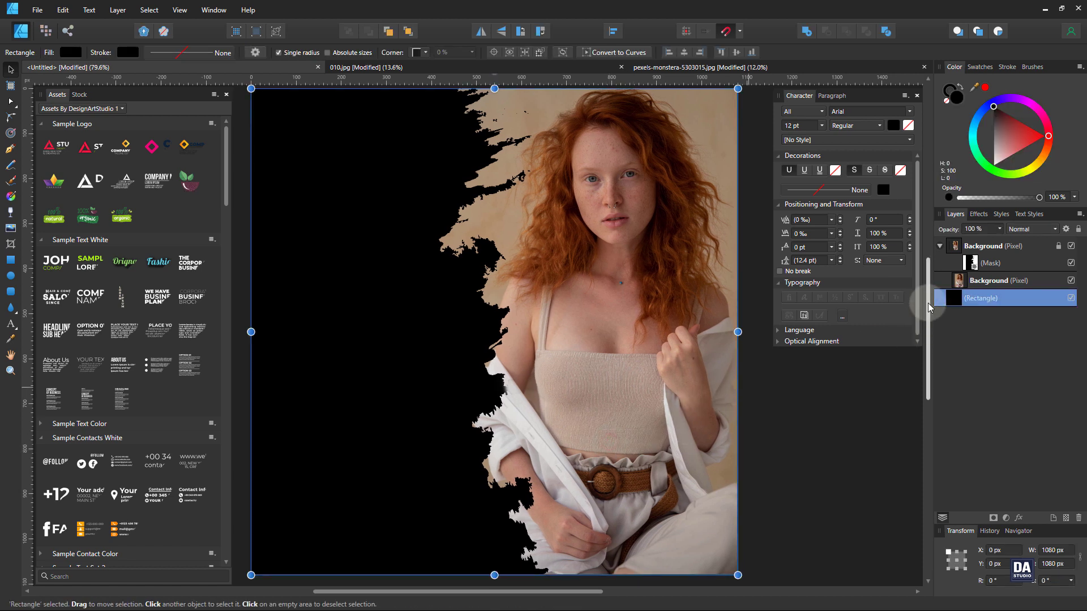
pyautogui.click(963, 281)
pyautogui.moveTo(587, 474); pyautogui.dragTo(591, 475)
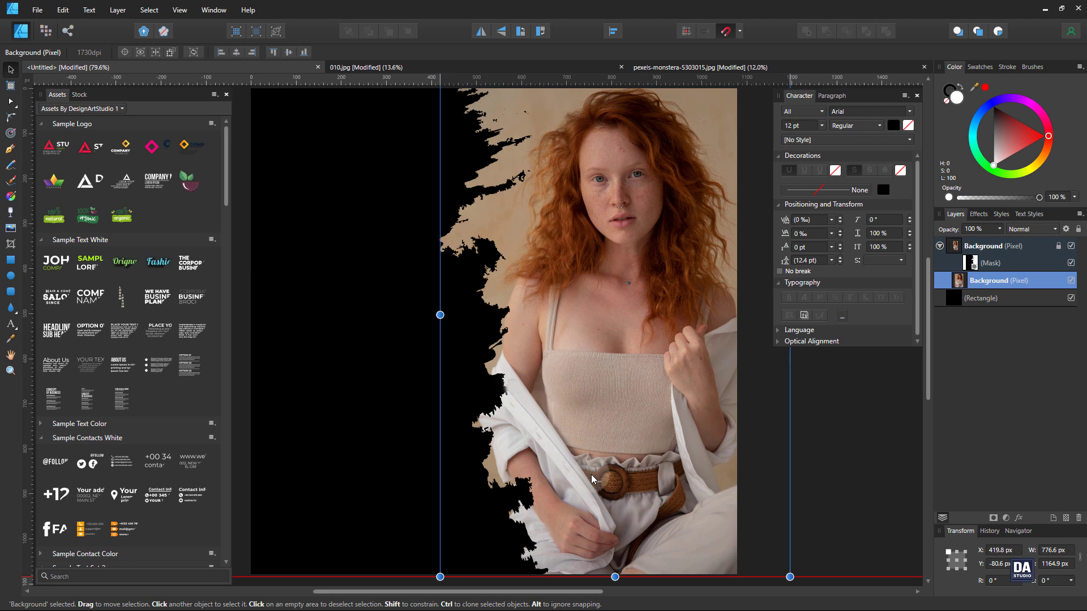
pyautogui.click(777, 446)
pyautogui.moveTo(614, 422); pyautogui.dragTo(527, 413)
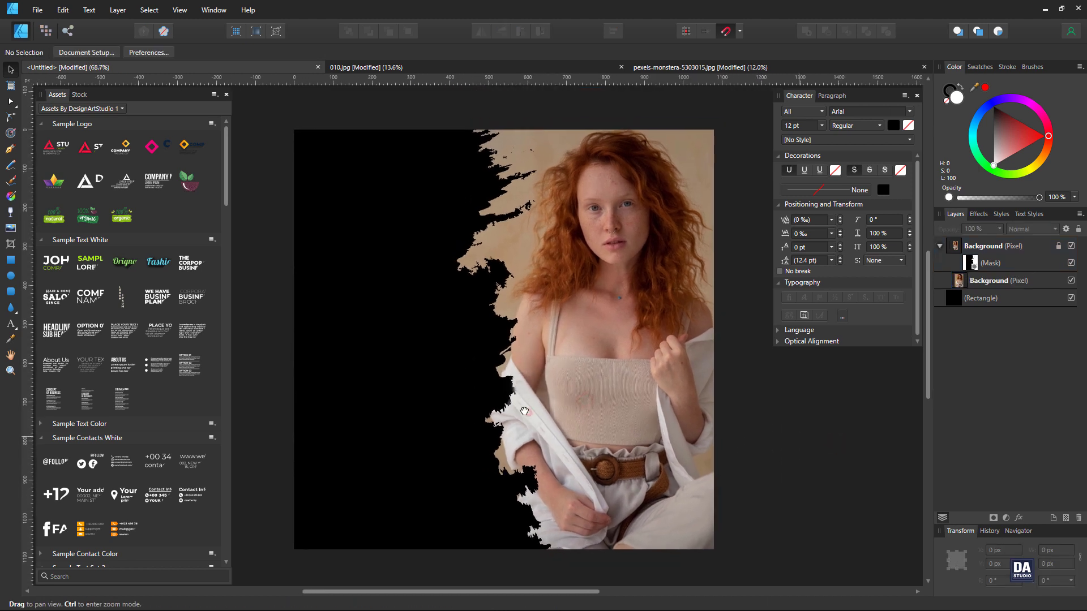
# Step: Add a Brightness / Contrast adjustment to the nested portrait with 19% brightness and 12% contrast
pyautogui.click(962, 280)
pyautogui.click(1006, 517)
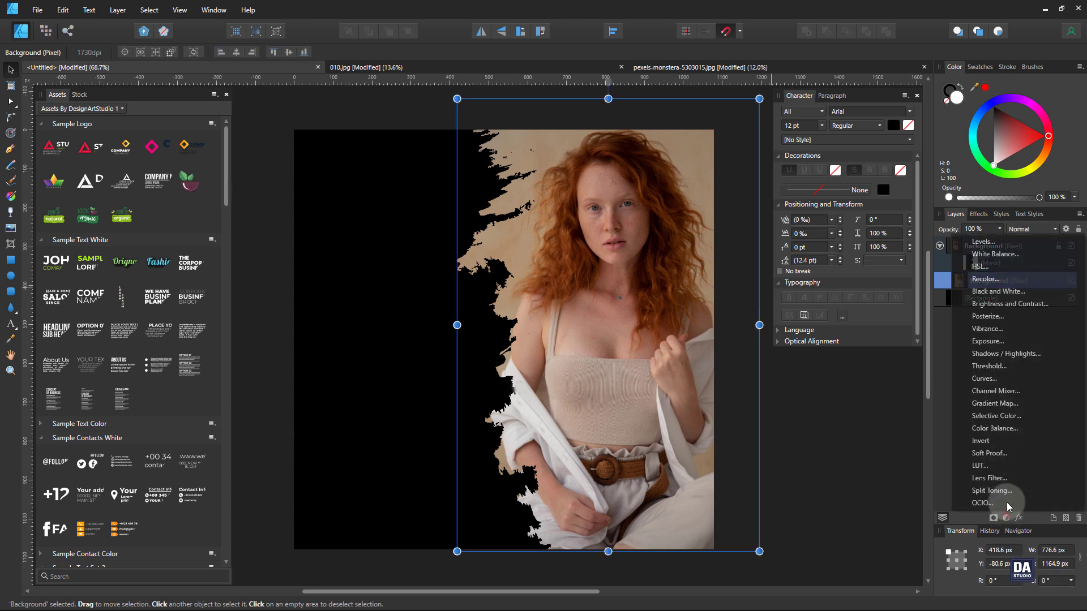
pyautogui.click(1010, 304)
pyautogui.moveTo(769, 503)
pyautogui.mouseDown()
pyautogui.moveTo(777, 525)
pyautogui.moveTo(785, 503)
pyautogui.mouseUp()
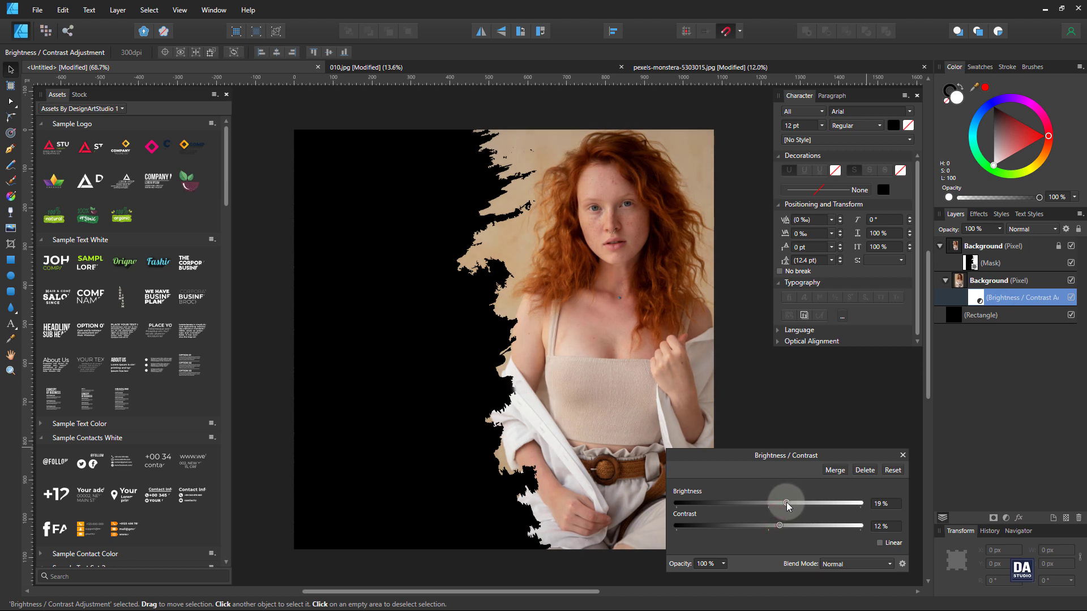
pyautogui.click(904, 457)
pyautogui.click(815, 459)
pyautogui.moveTo(771, 452); pyautogui.dragTo(767, 454)
pyautogui.moveTo(595, 454); pyautogui.dragTo(593, 449)
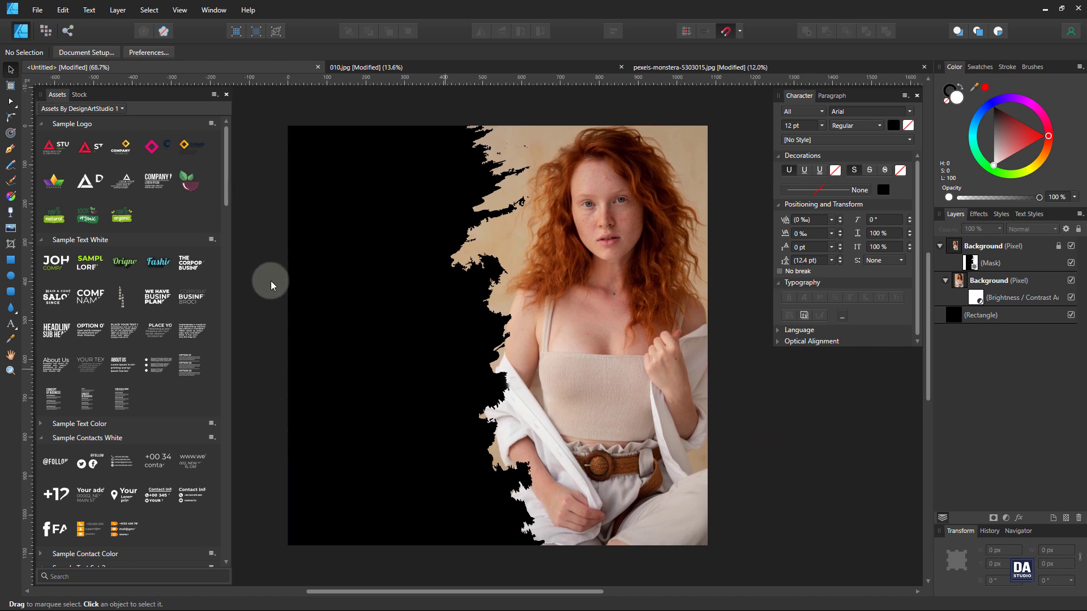
# Step: Place the white Design Art Studio logo asset in the canvas's upper-left corner at about 177 × 40 px
pyautogui.moveTo(89, 181); pyautogui.dragTo(360, 158)
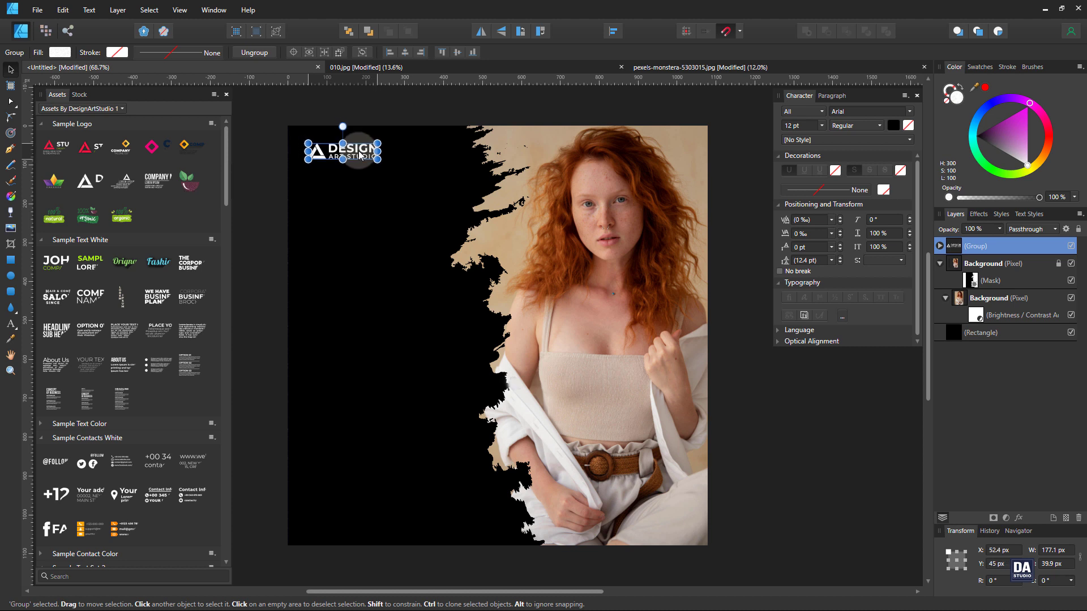
pyautogui.click(248, 176)
pyautogui.press('space')
pyautogui.moveTo(326, 221); pyautogui.dragTo(362, 221)
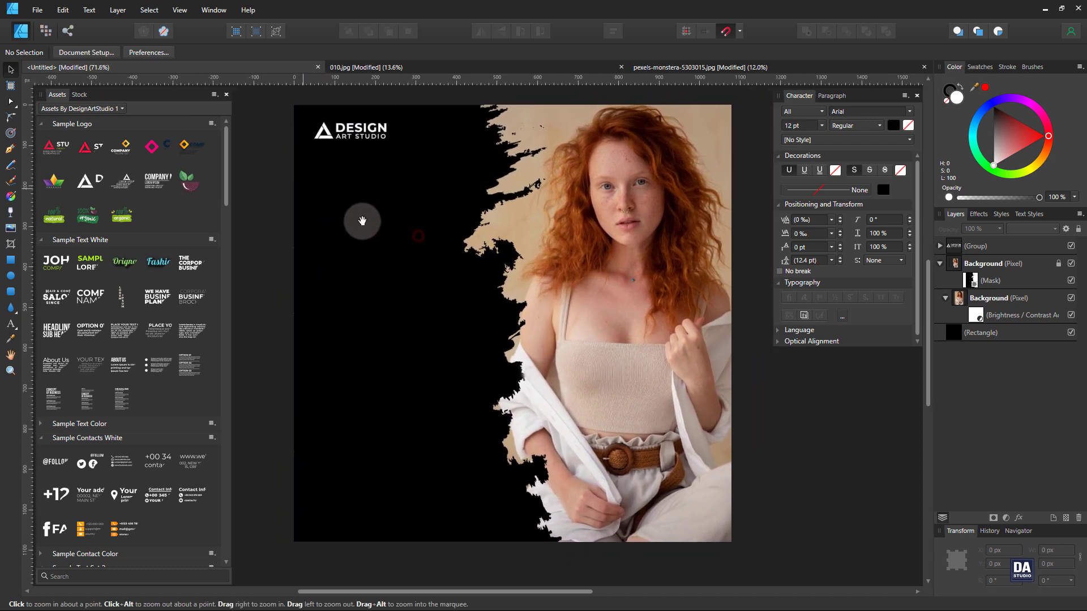
# Step: Draw a frame rectangle about 1035 × 1035 px just inside the canvas edges, with no fill and a white 0.3 pt stroke
pyautogui.click(11, 260)
pyautogui.moveTo(295, 105); pyautogui.dragTo(727, 535)
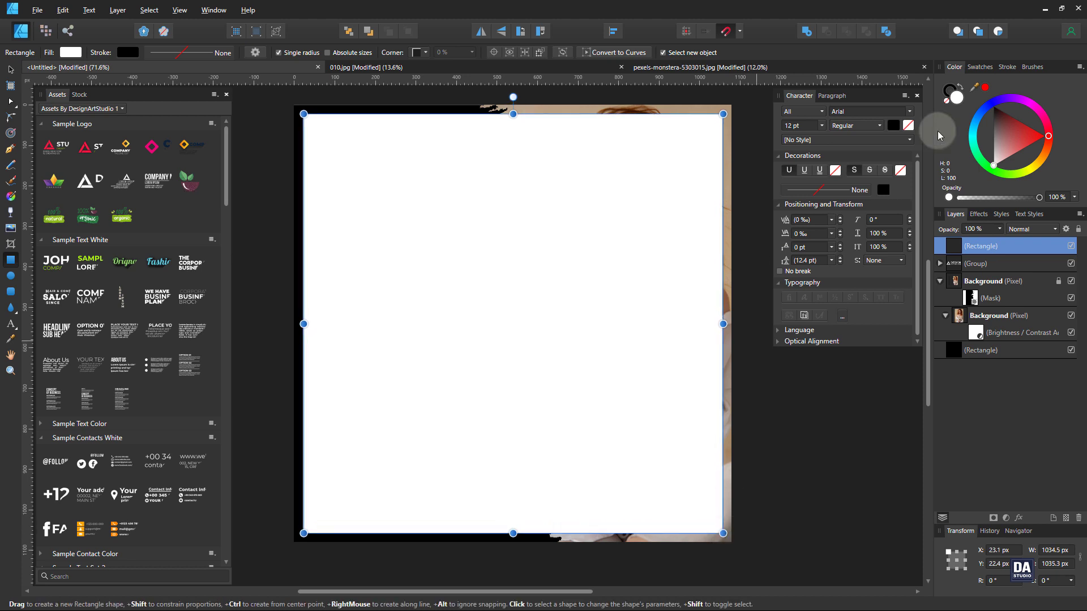
pyautogui.click(961, 88)
pyautogui.click(947, 100)
pyautogui.click(1007, 67)
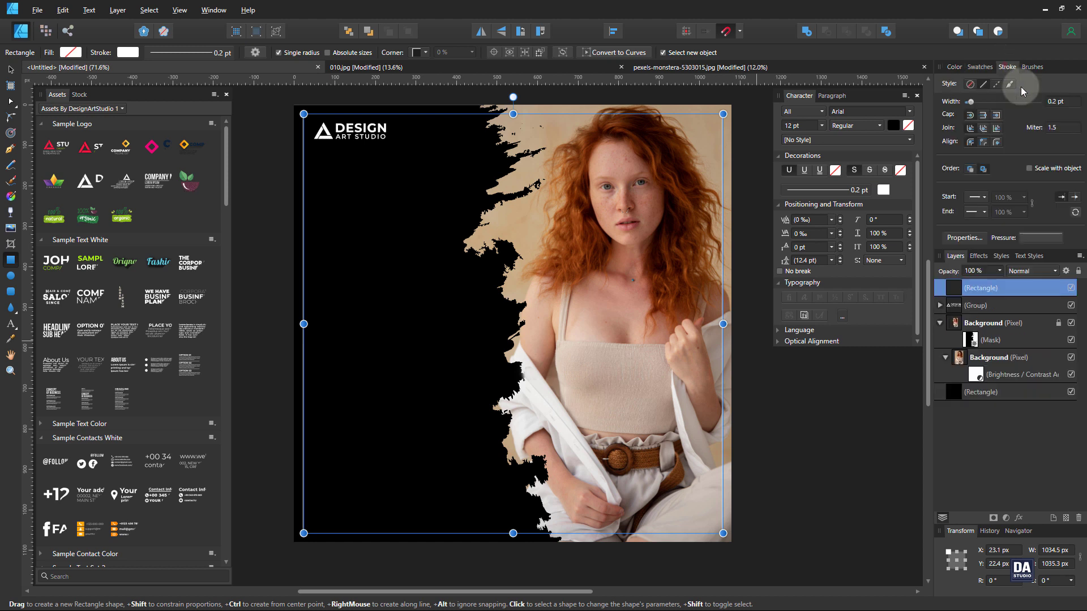
pyautogui.scroll(1, 1059, 106)
pyautogui.scroll(-1, 1059, 106)
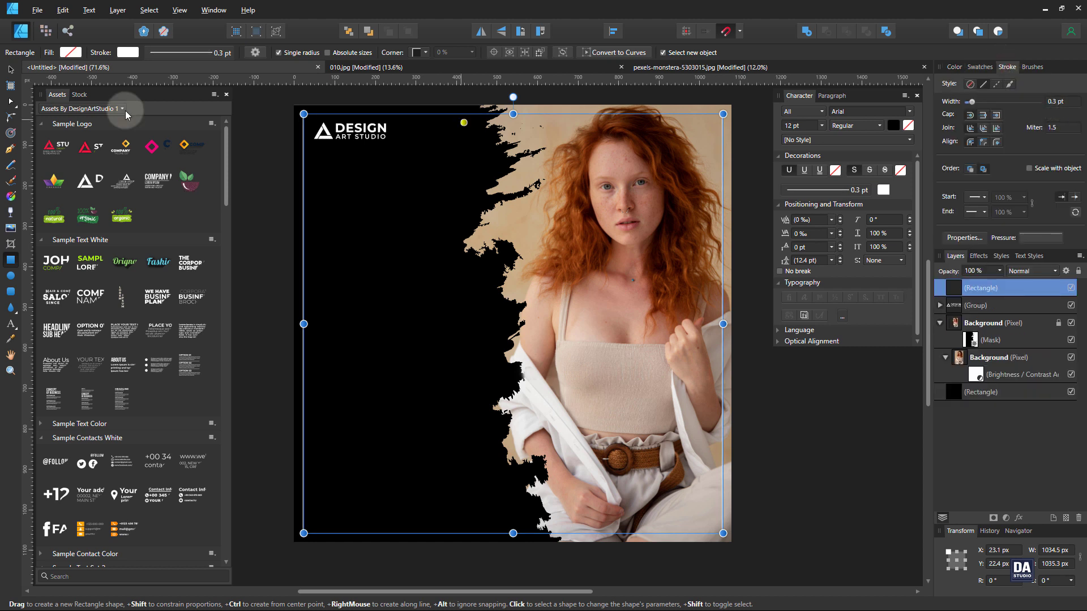
pyautogui.click(11, 69)
pyautogui.click(257, 159)
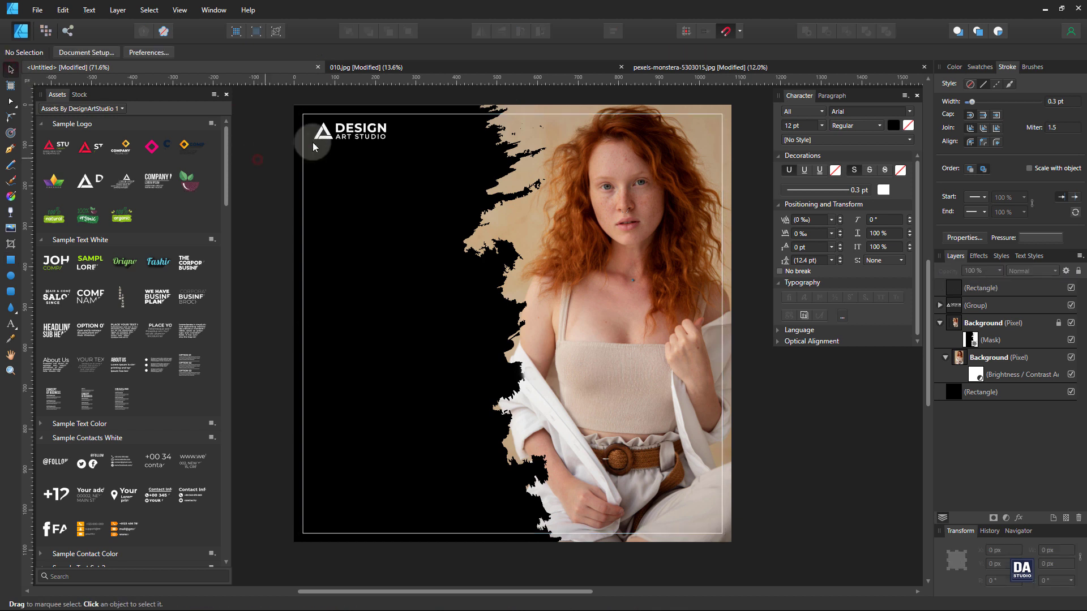
# Step: Move the frame rectangle behind the masked portrait, directly above the black background rectangle
pyautogui.click(444, 114)
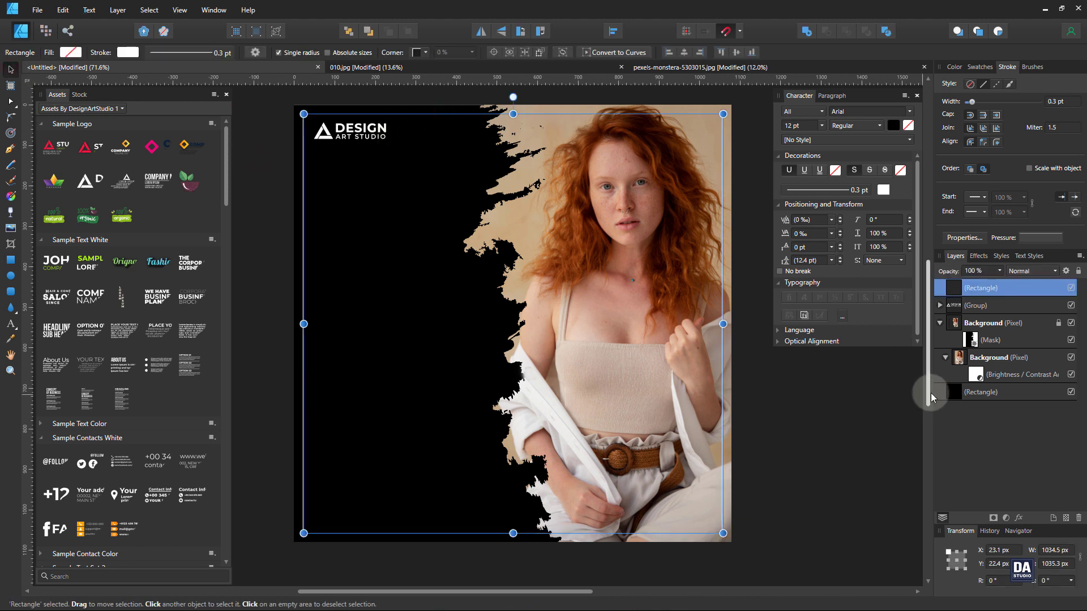
pyautogui.hotkey('ctrl', '[')
pyautogui.hotkey('ctrl', '[')
pyautogui.hotkey('ctrl', '[')
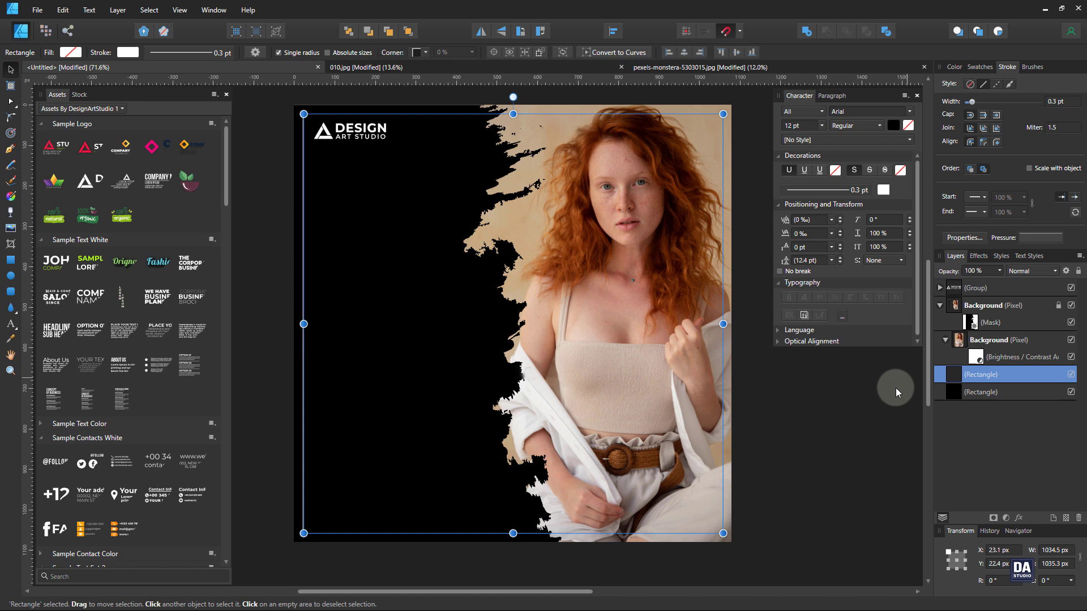
pyautogui.click(821, 428)
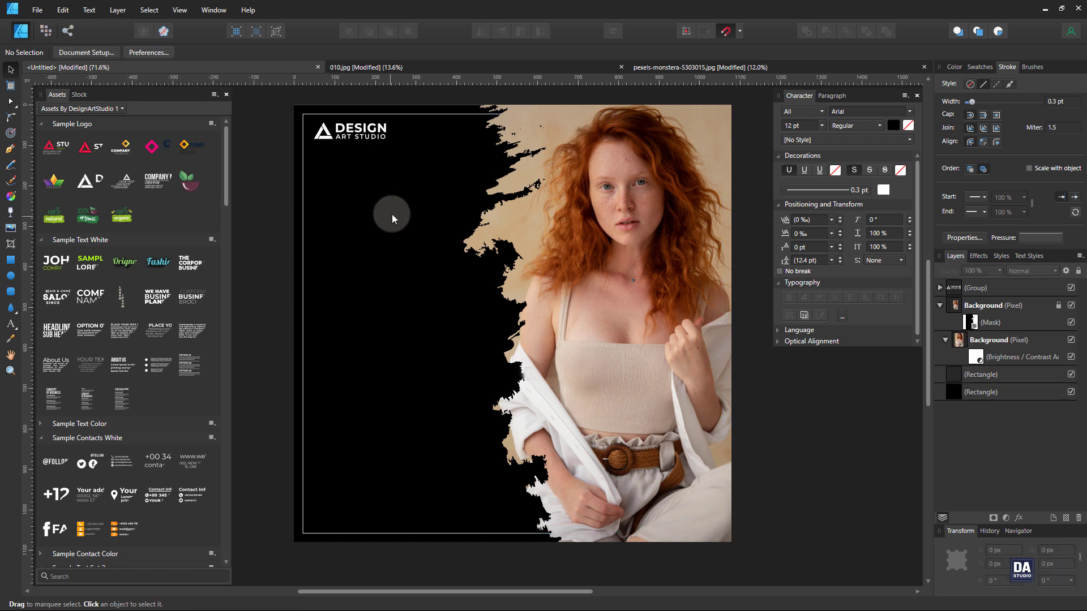
# Step: Shrink the logo group to about 151 × 34 px and position it at about X 57 px and Y 55 px
pyautogui.scroll(4, 301, 117)
pyautogui.click(369, 132)
pyautogui.moveTo(465, 157)
pyautogui.mouseDown()
pyautogui.moveTo(504, 175)
pyautogui.moveTo(464, 169)
pyautogui.mouseUp()
pyautogui.hotkey('ctrl', 'space')
pyautogui.moveTo(574, 289); pyautogui.dragTo(369, 205)
pyautogui.moveTo(563, 314); pyautogui.dragTo(477, 228)
pyautogui.press('space')
pyautogui.moveTo(651, 183); pyautogui.dragTo(612, 189)
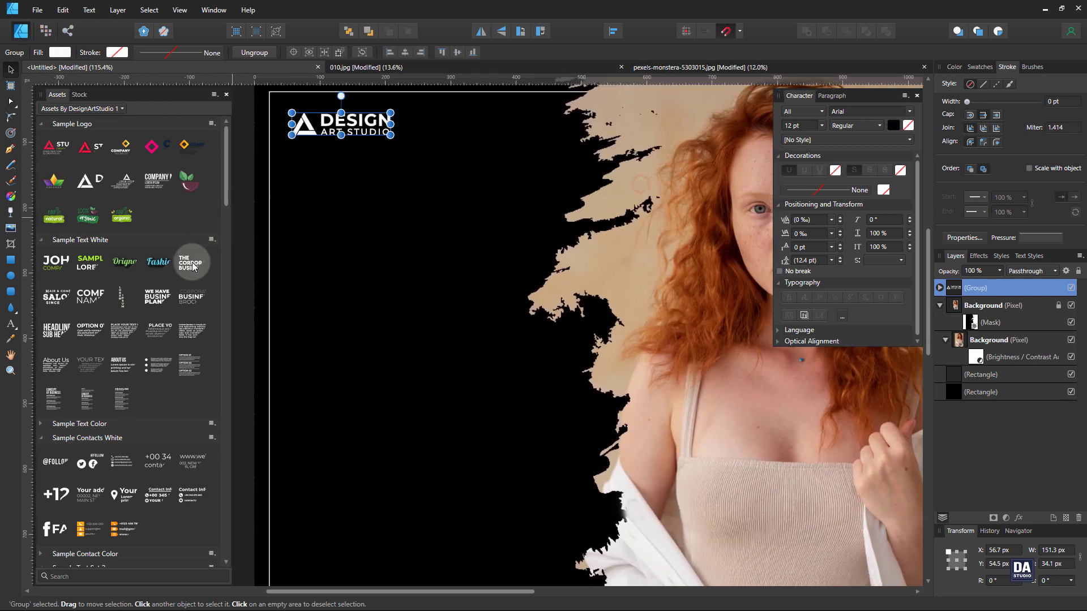
# Step: Place the white Corporate Business Brochure heading asset below the logo and replace its text with "FASHION SALE" on two lines
pyautogui.moveTo(191, 262); pyautogui.dragTo(418, 232)
pyautogui.doubleClick(418, 232)
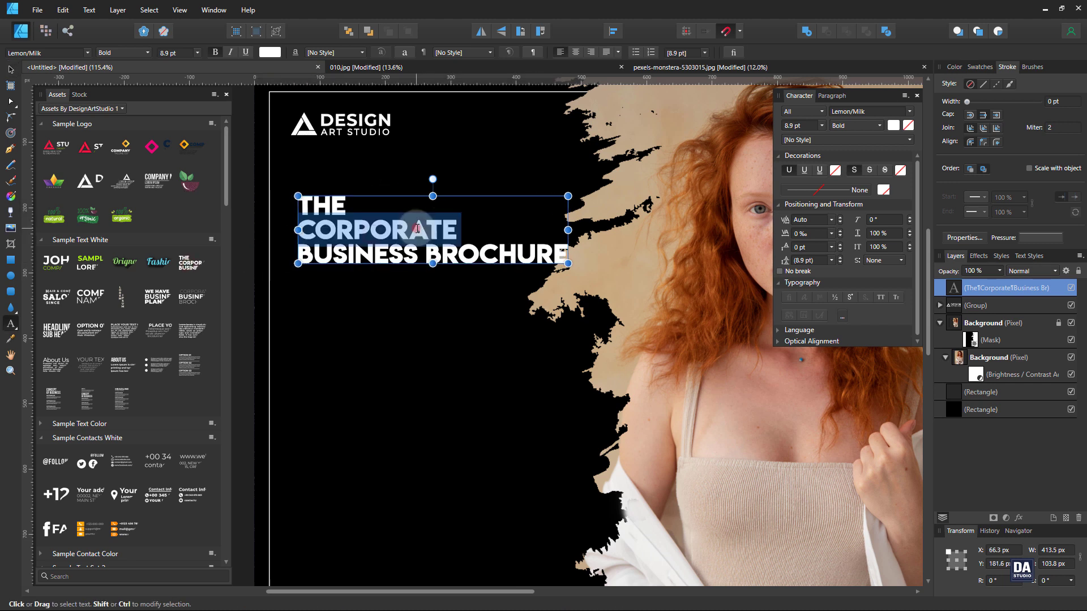
pyautogui.hotkey('ctrl', 'a')
pyautogui.write('F')
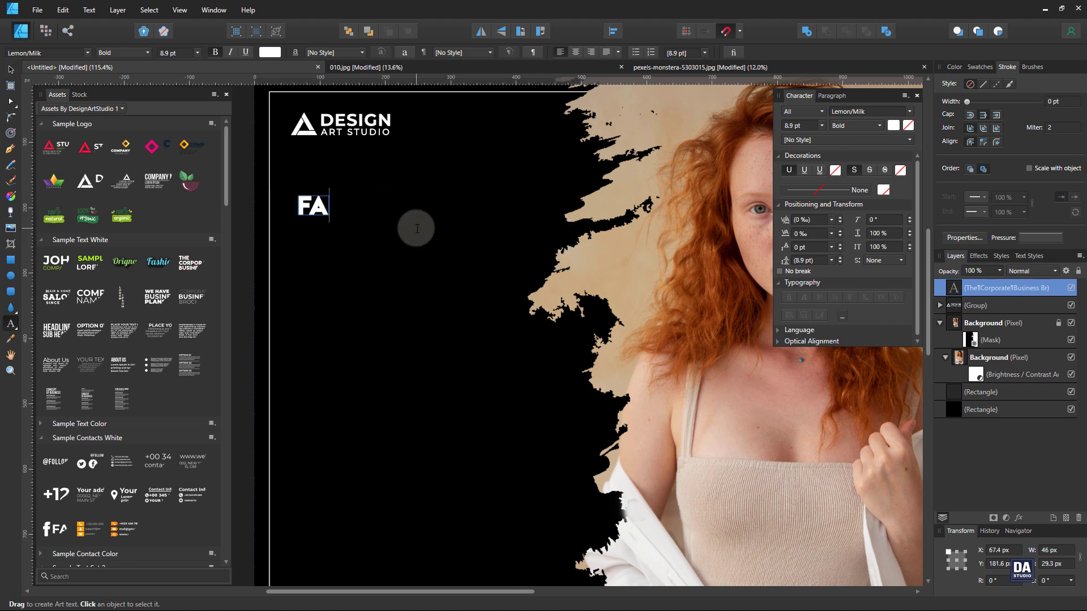
pyautogui.press('BackSpace')
pyautogui.press('BackSpace')
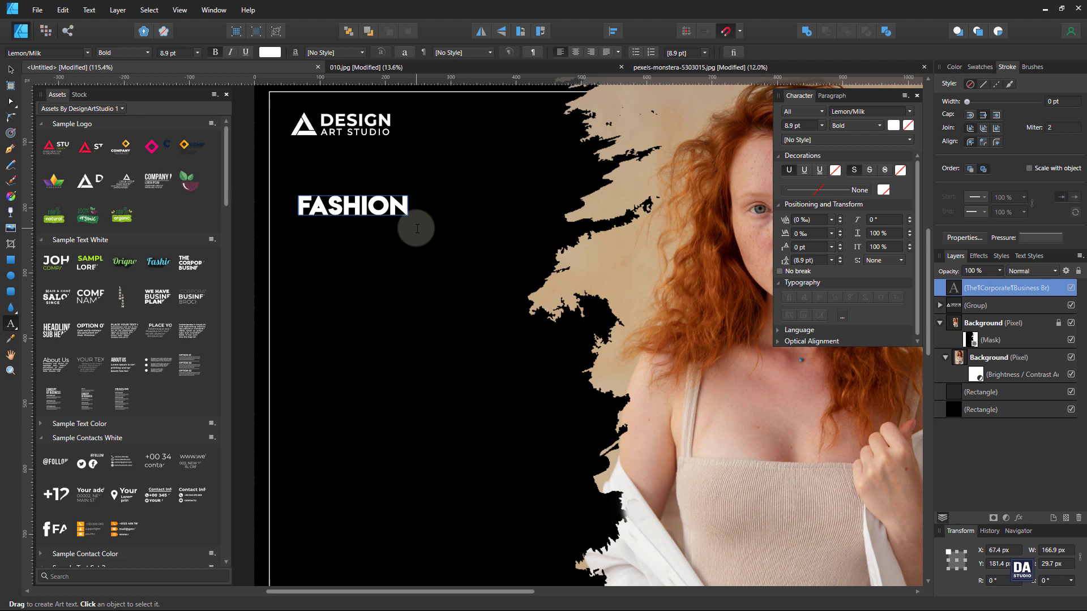
pyautogui.press('Return')
pyautogui.write('SALE')
pyautogui.press('Escape')
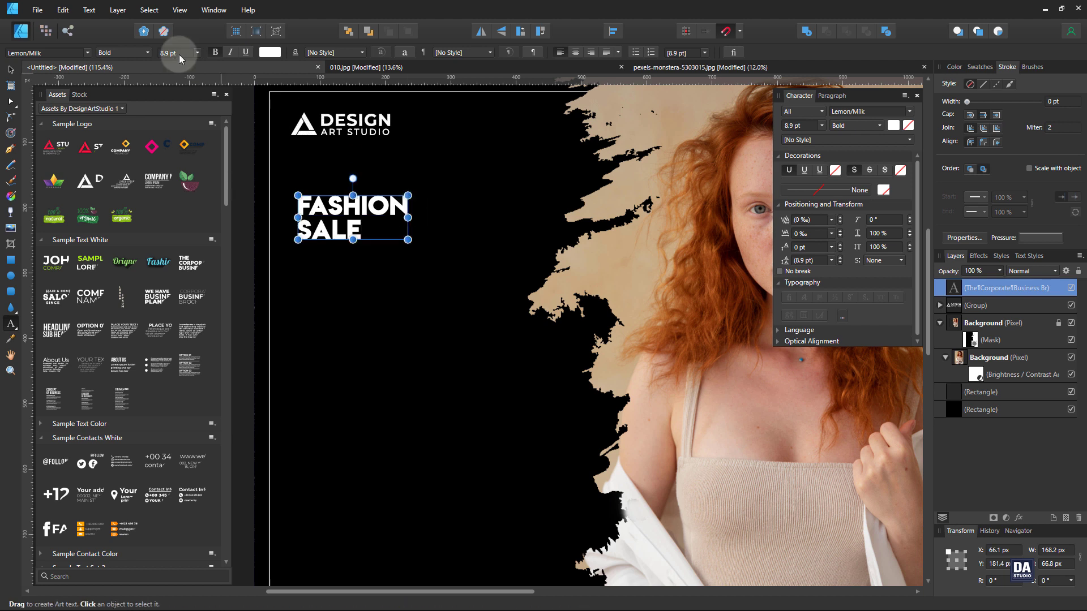
# Step: Change the heading's font to Magic Retro and enlarge it to about 334 × 199 px
pyautogui.click(10, 69)
pyautogui.moveTo(416, 240); pyautogui.dragTo(532, 273)
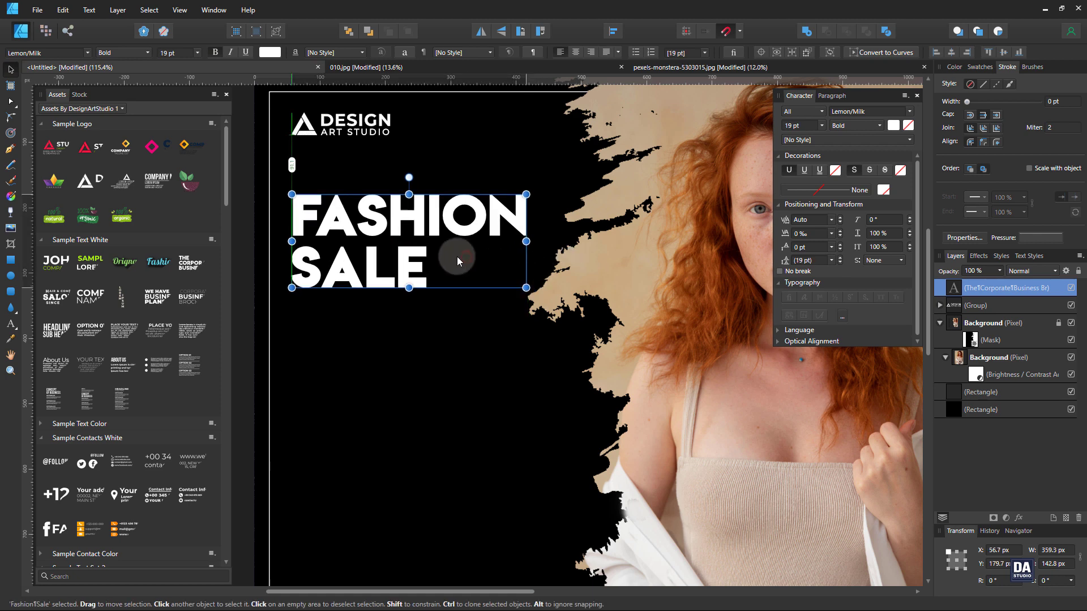
pyautogui.click(872, 113)
pyautogui.write('magic')
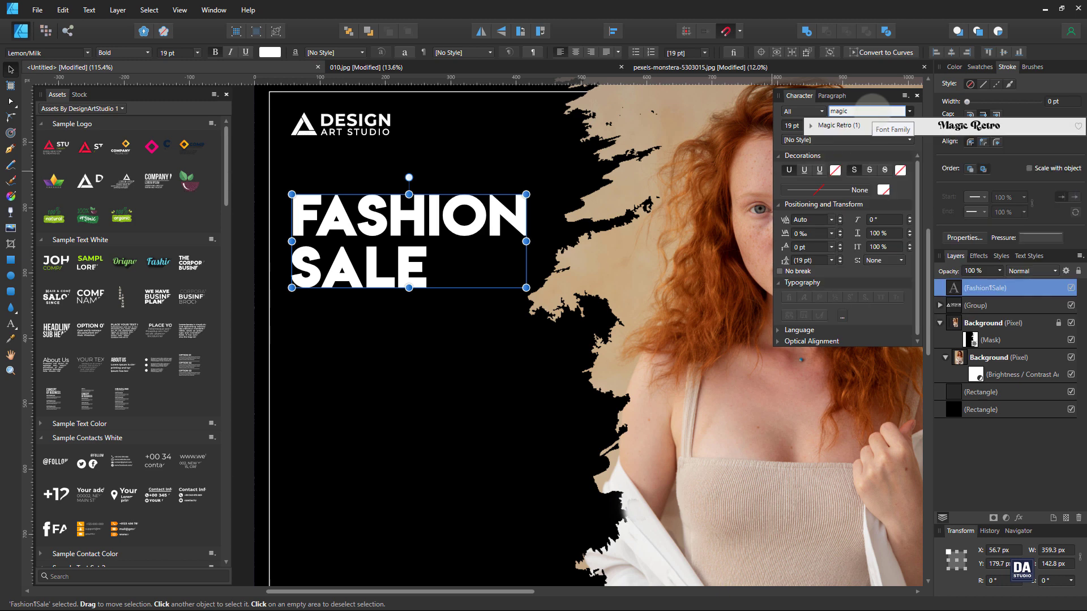
pyautogui.press('Return')
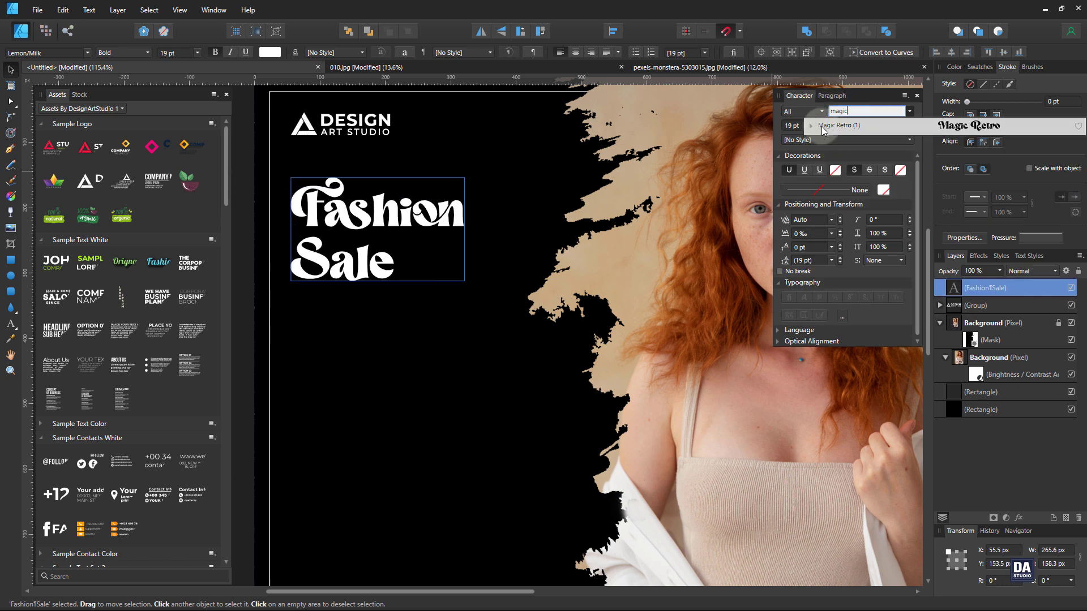
pyautogui.moveTo(464, 281); pyautogui.dragTo(511, 297)
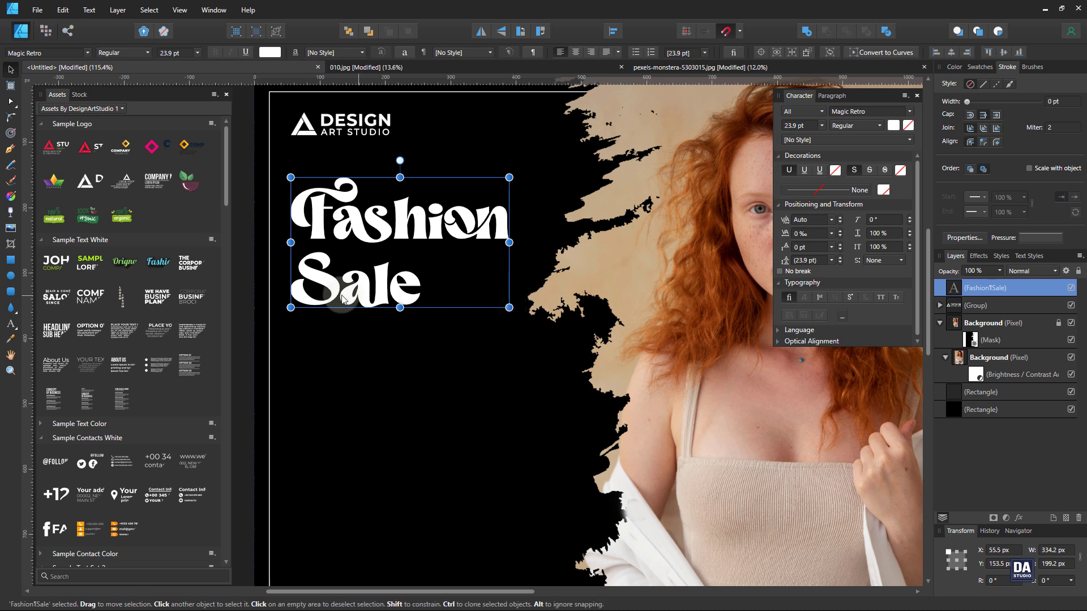
# Step: Indent the word "Sale" with spaces on the heading's second line and set its font size to 26 pt
pyautogui.press('t')
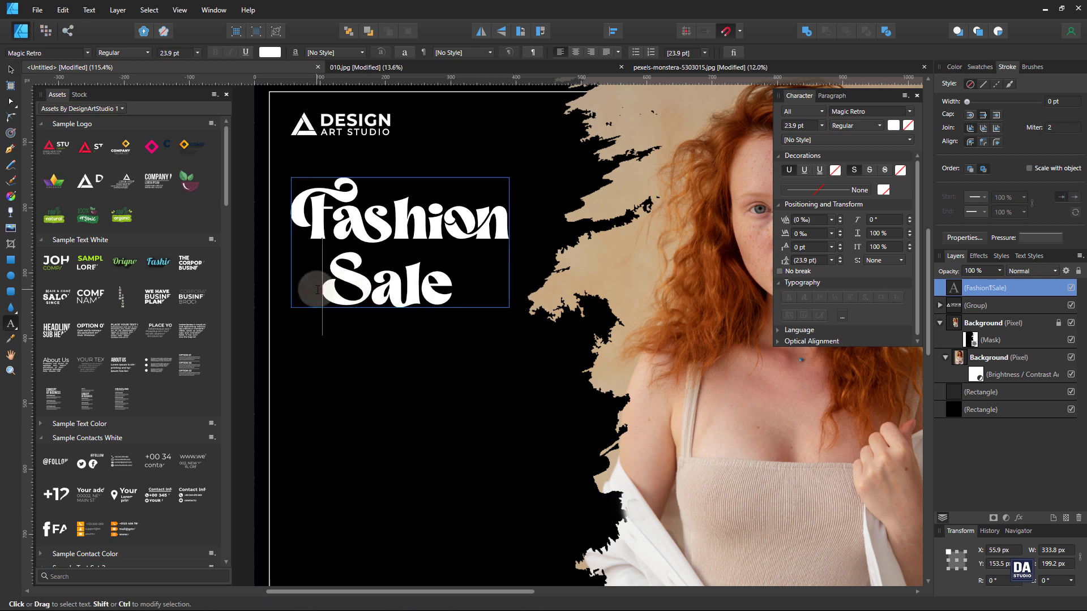
pyautogui.press('Escape')
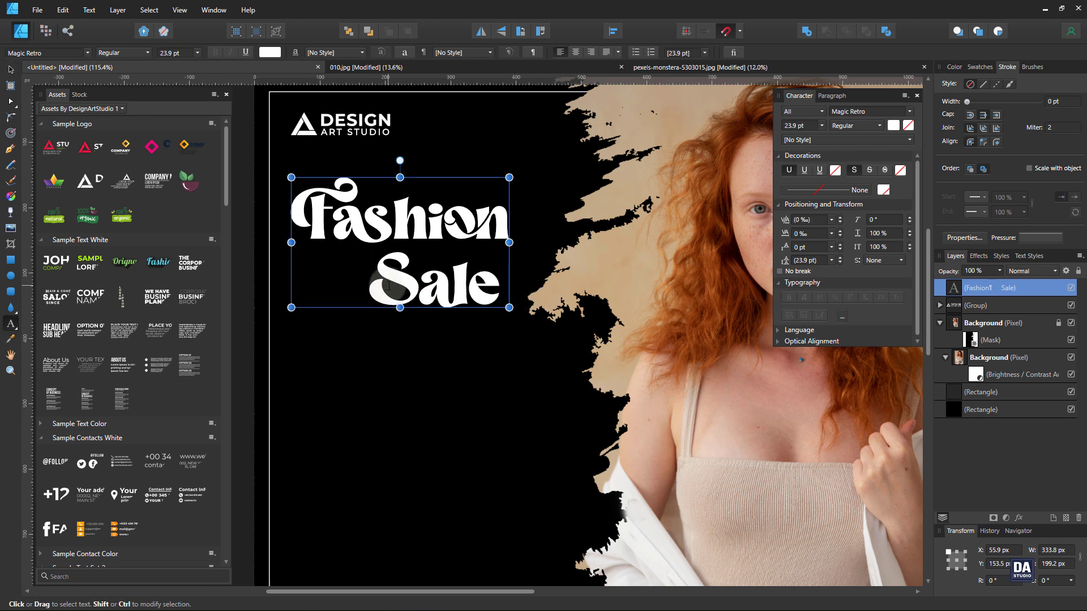
pyautogui.doubleClick(385, 286)
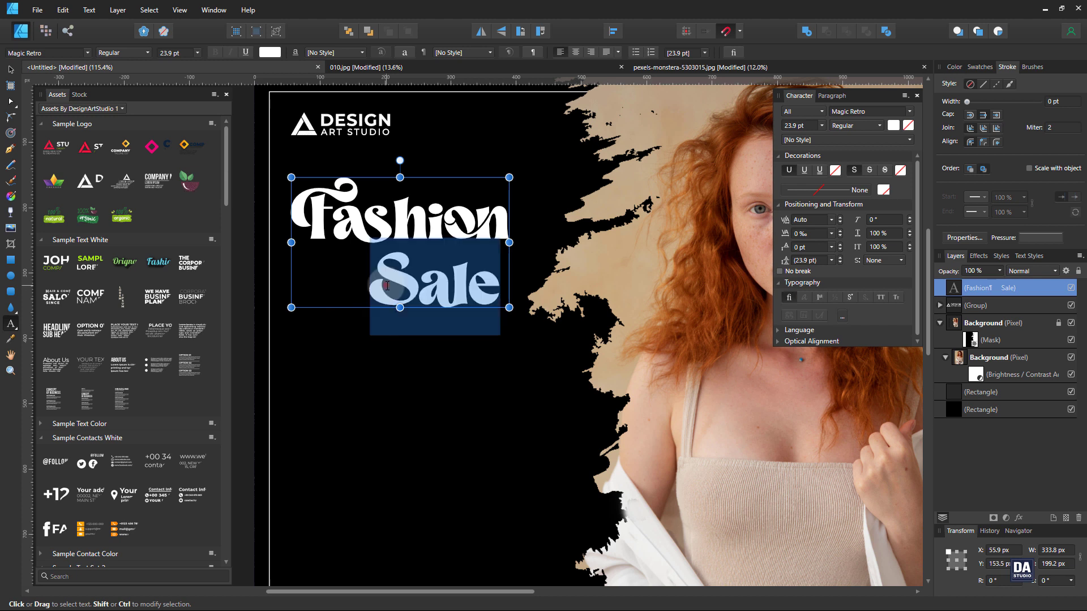
pyautogui.scroll(3, 805, 126)
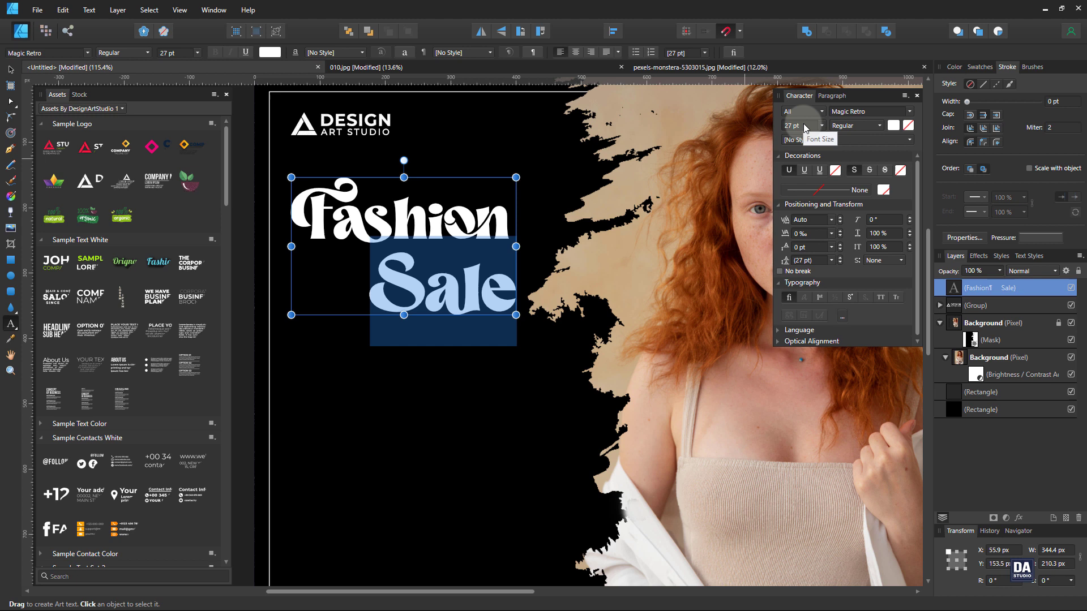
pyautogui.scroll(-1, 798, 130)
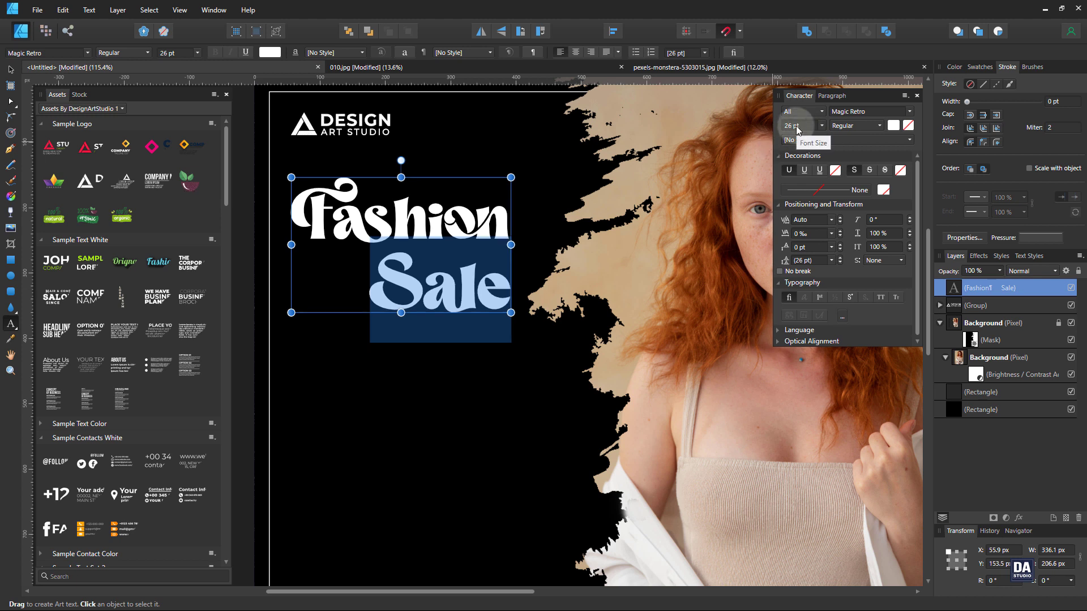
pyautogui.scroll(-1, 798, 129)
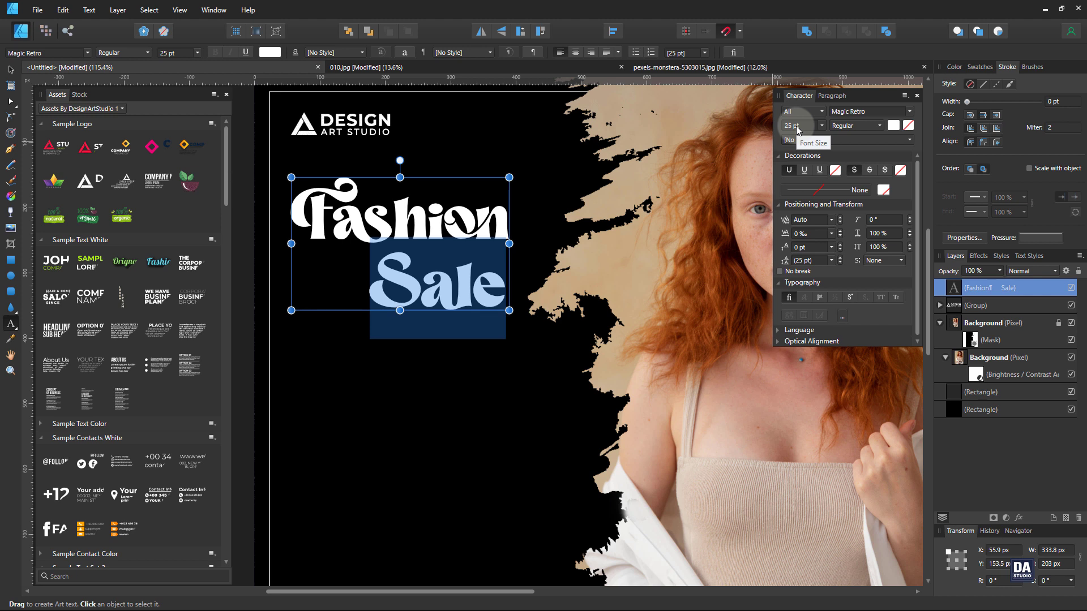
pyautogui.scroll(1, 798, 129)
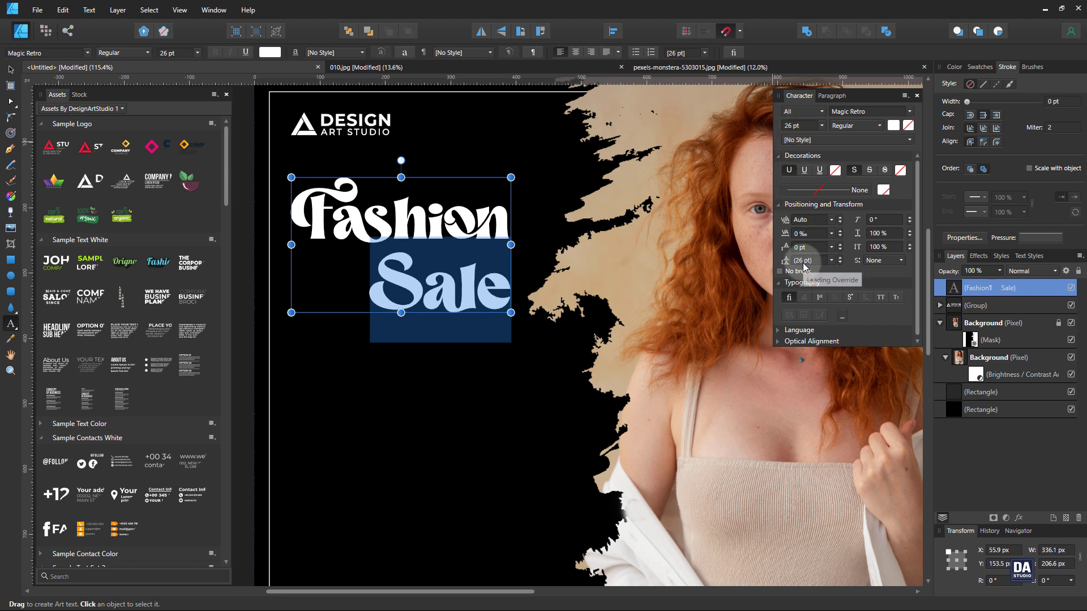
# Step: Set the leading override of "Sale" to 24 pt and its font size to 27 pt
pyautogui.scroll(-2, 804, 264)
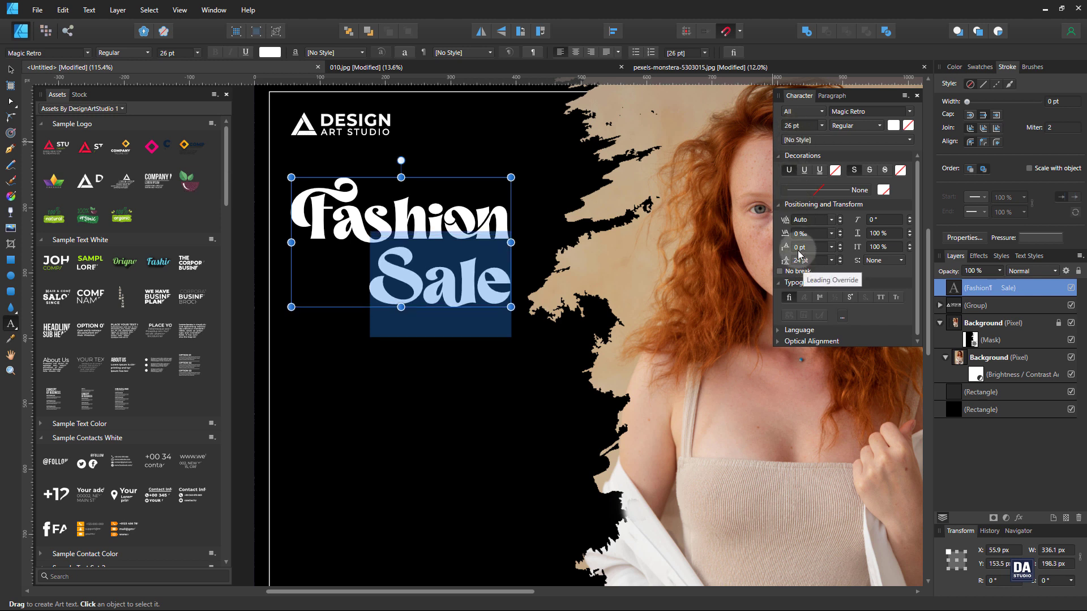
pyautogui.scroll(1, 804, 128)
pyautogui.scroll(1, 804, 128)
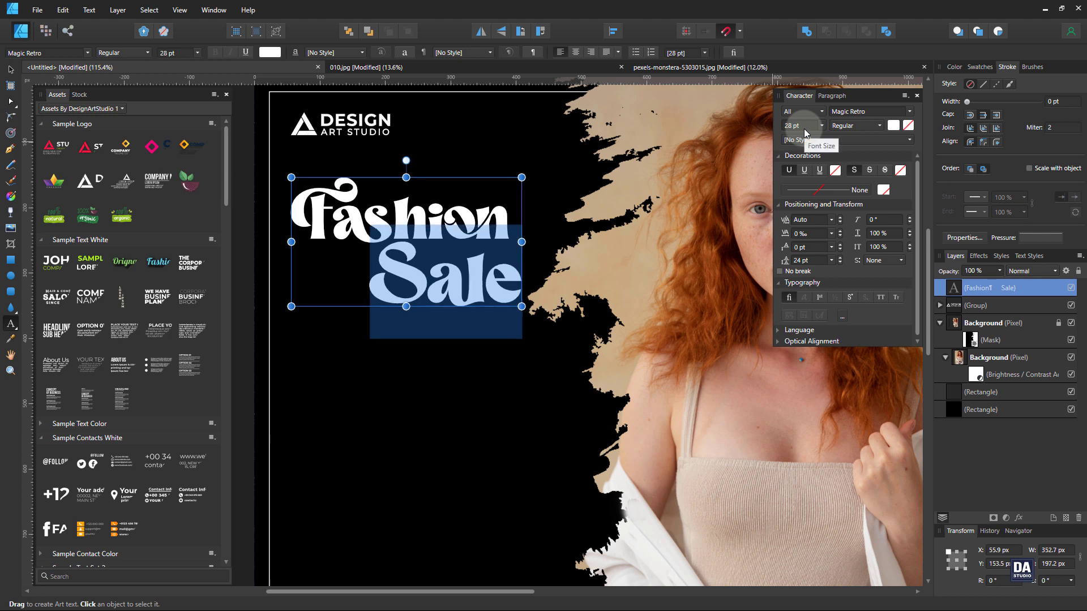
pyautogui.scroll(-1, 804, 128)
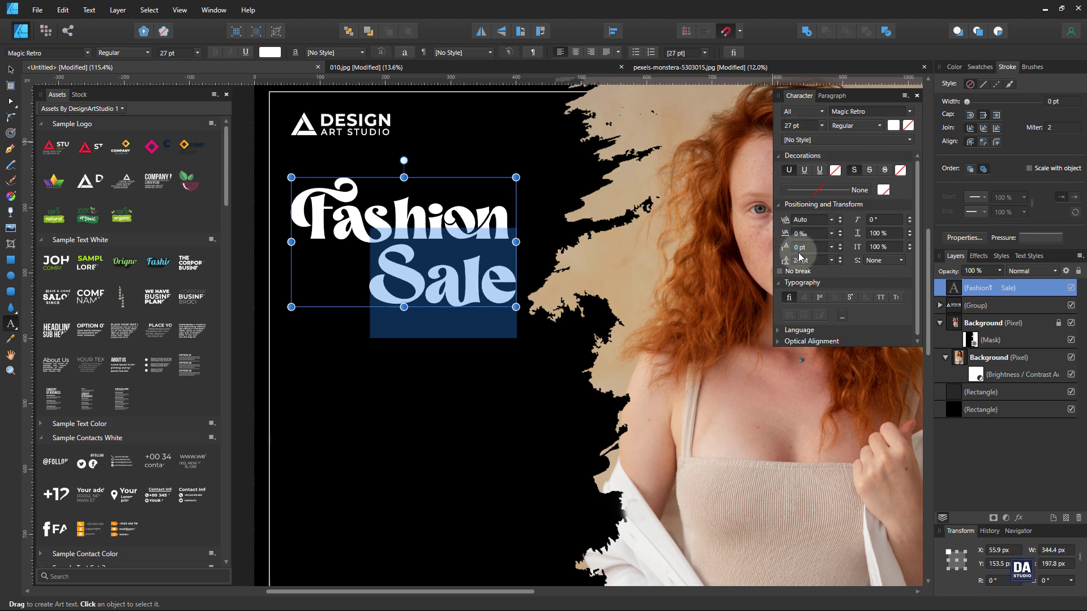
# Step: Remove one space from the indent before "Sale" and set the word's font size to 29 pt
pyautogui.click(363, 283)
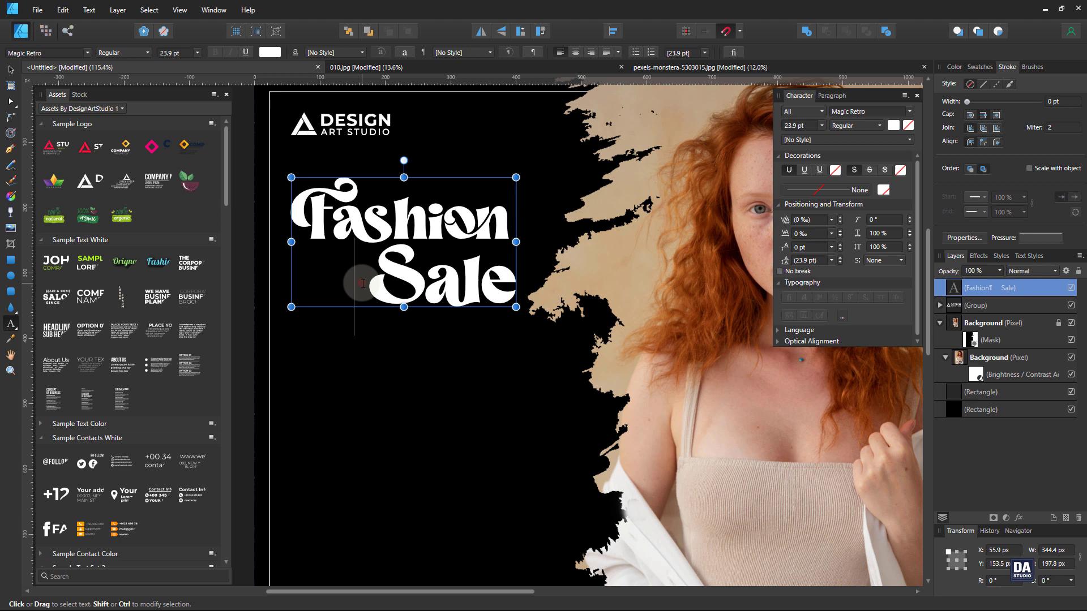
pyautogui.press('BackSpace')
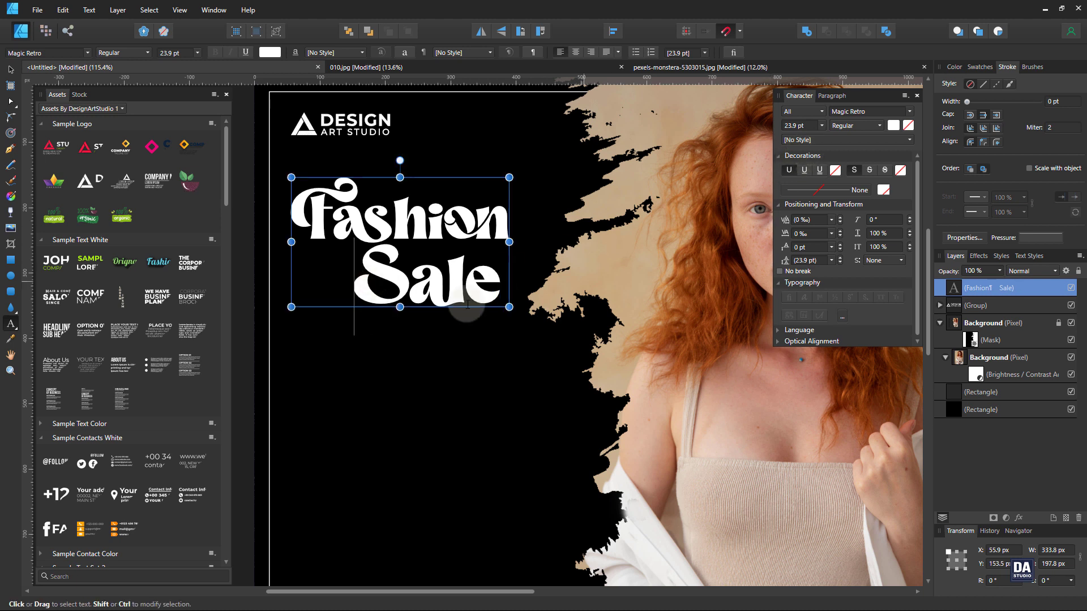
pyautogui.moveTo(348, 282); pyautogui.dragTo(510, 271)
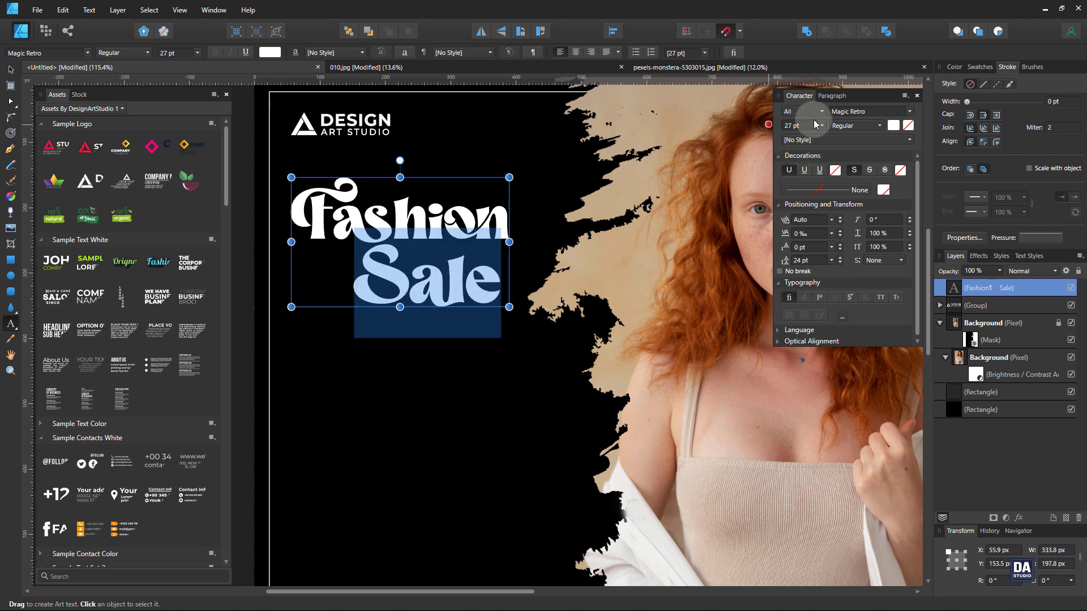
pyautogui.scroll(1, 804, 124)
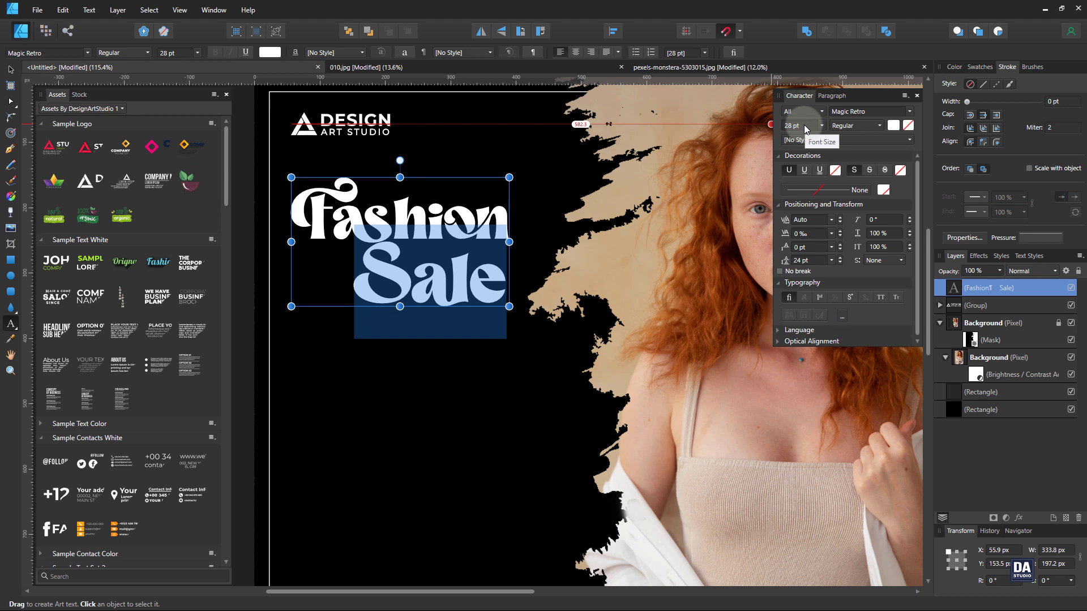
pyautogui.scroll(1, 804, 125)
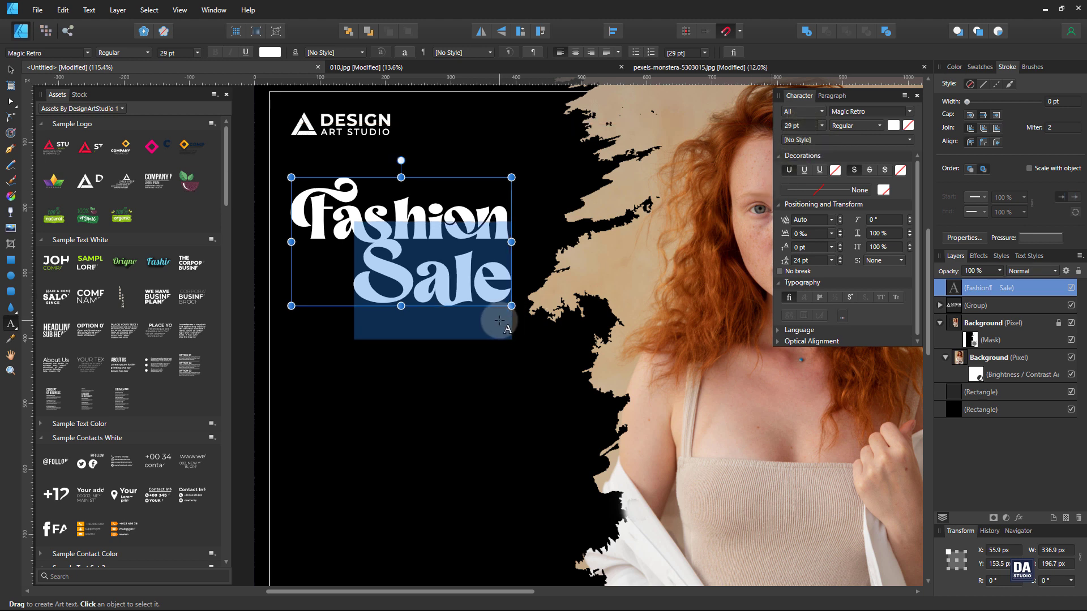
# Step: Increase the leading override of "Sale" to about 28 pt to separate it from "Fashion"
pyautogui.scroll(-1, 806, 260)
pyautogui.scroll(-2, 807, 259)
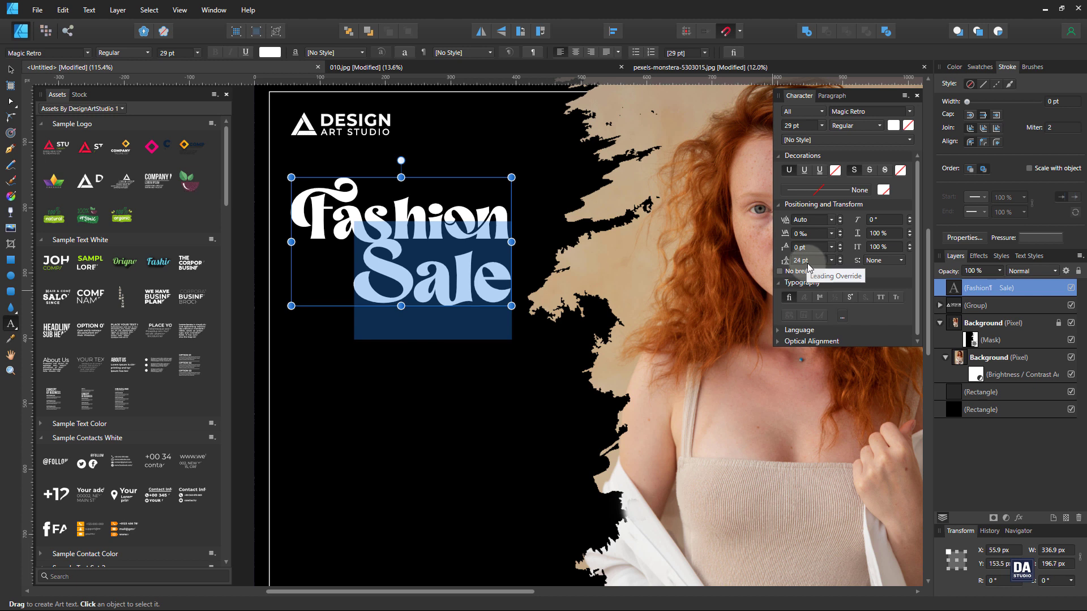
pyautogui.scroll(-2, 807, 263)
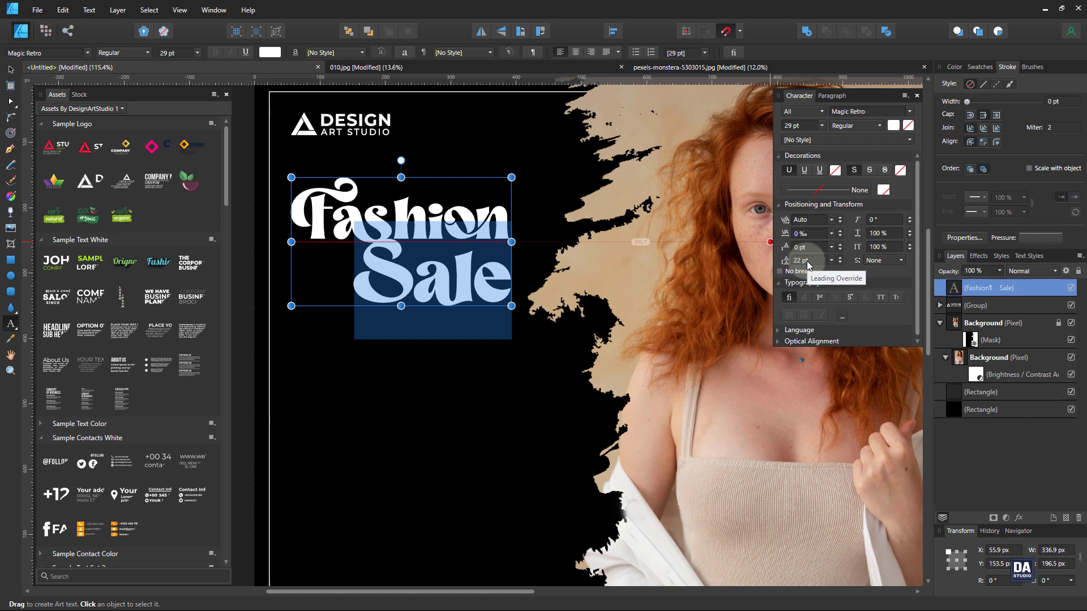
pyautogui.scroll(6, 807, 261)
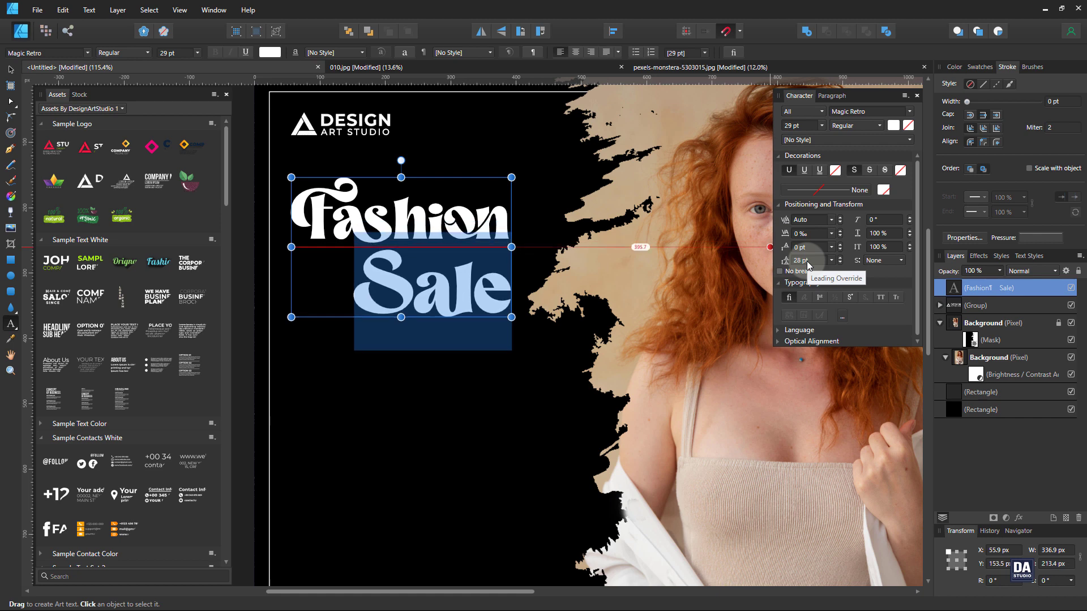
pyautogui.press('Escape')
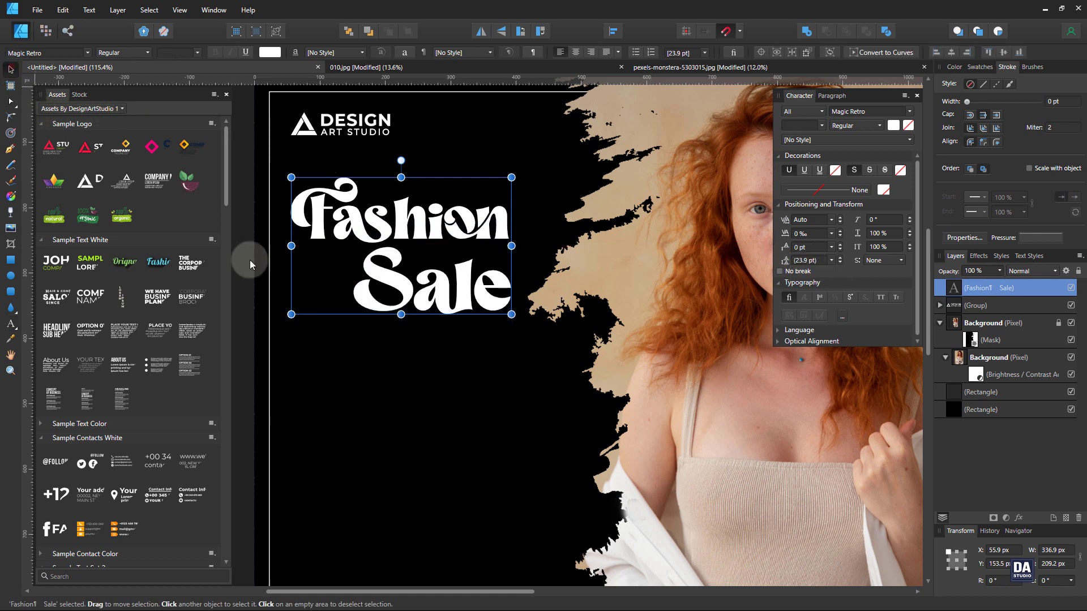
# Step: Enlarge the whole heading to about 363 × 225 px and align its left edge with the logo at Y 167 px
pyautogui.click(378, 376)
pyautogui.moveTo(459, 329); pyautogui.dragTo(243, 255)
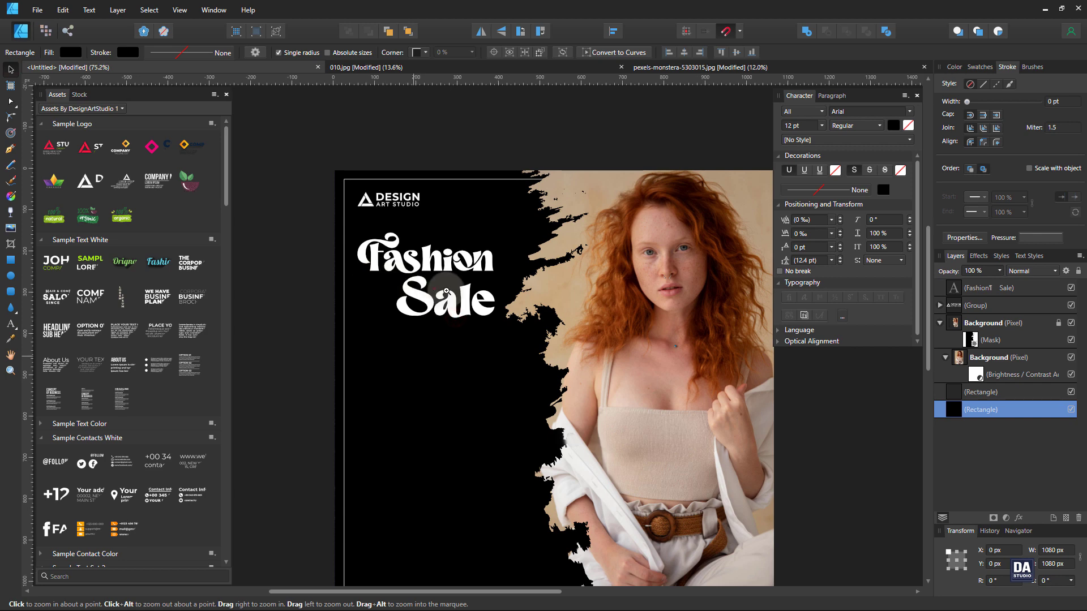
pyautogui.moveTo(446, 291); pyautogui.dragTo(464, 310)
pyautogui.click(462, 315)
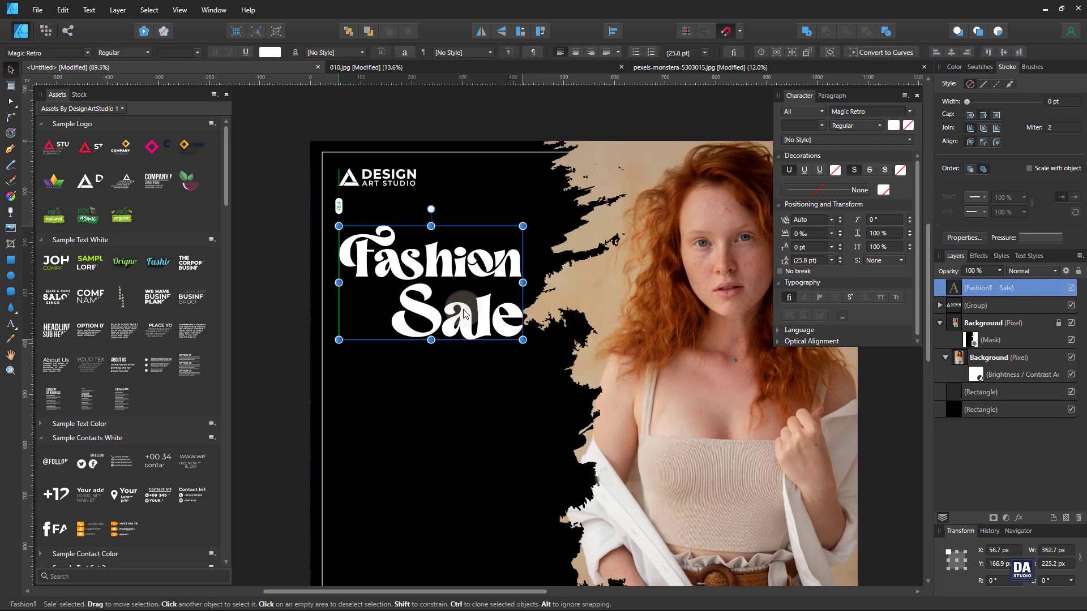
# Step: Place the white "PLACE YOUR TEXT HERE" paragraph asset below the heading at about X 57 px and Y 447 px, about 473 × 111 px
pyautogui.click(285, 347)
pyautogui.moveTo(468, 321); pyautogui.dragTo(286, 252)
pyautogui.moveTo(529, 367); pyautogui.dragTo(488, 352)
pyautogui.moveTo(416, 381); pyautogui.dragTo(517, 389)
pyautogui.moveTo(405, 359); pyautogui.dragTo(422, 361)
pyautogui.moveTo(403, 315); pyautogui.dragTo(460, 316)
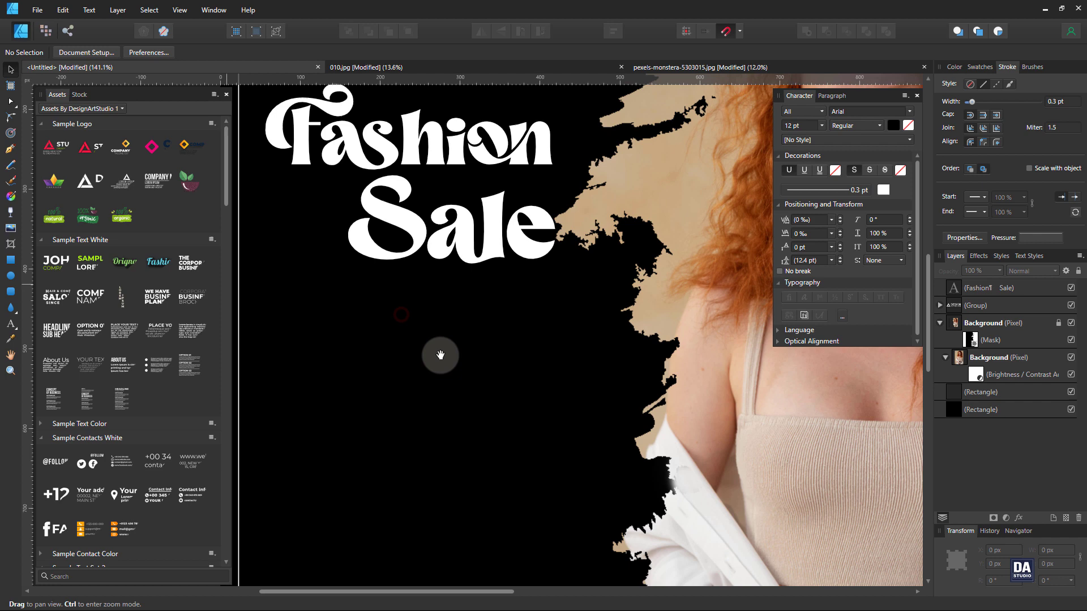
pyautogui.moveTo(459, 356); pyautogui.dragTo(470, 350)
pyautogui.moveTo(166, 334); pyautogui.dragTo(438, 341)
# Step: Hide the "PLACE YOUR TEXT HERE" title in the placed group and move the paragraph frame up to about Y 453 px
pyautogui.click(940, 288)
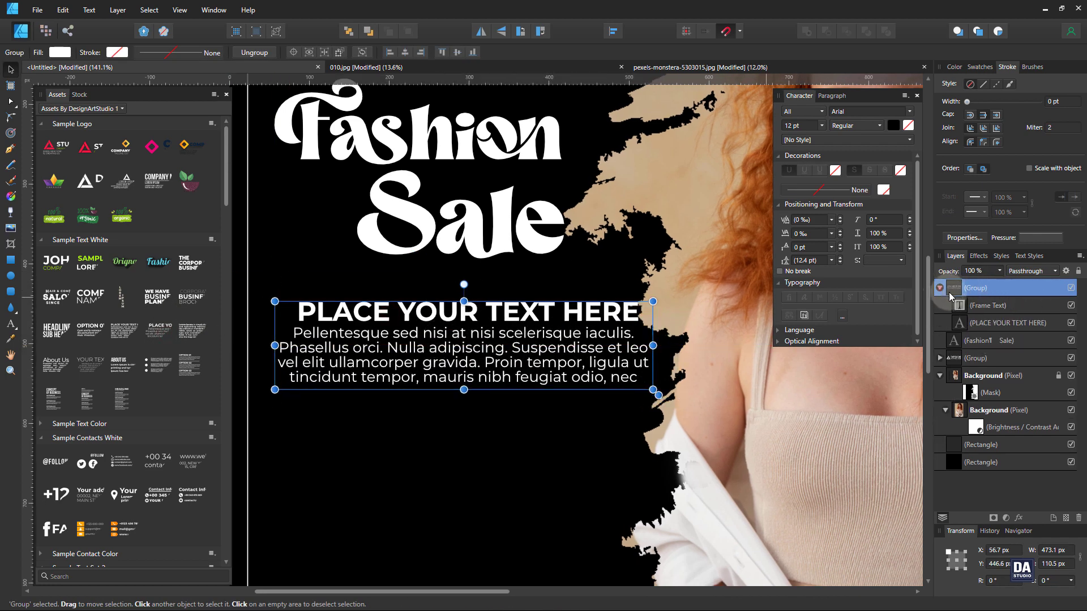
pyautogui.click(1070, 322)
pyautogui.click(988, 305)
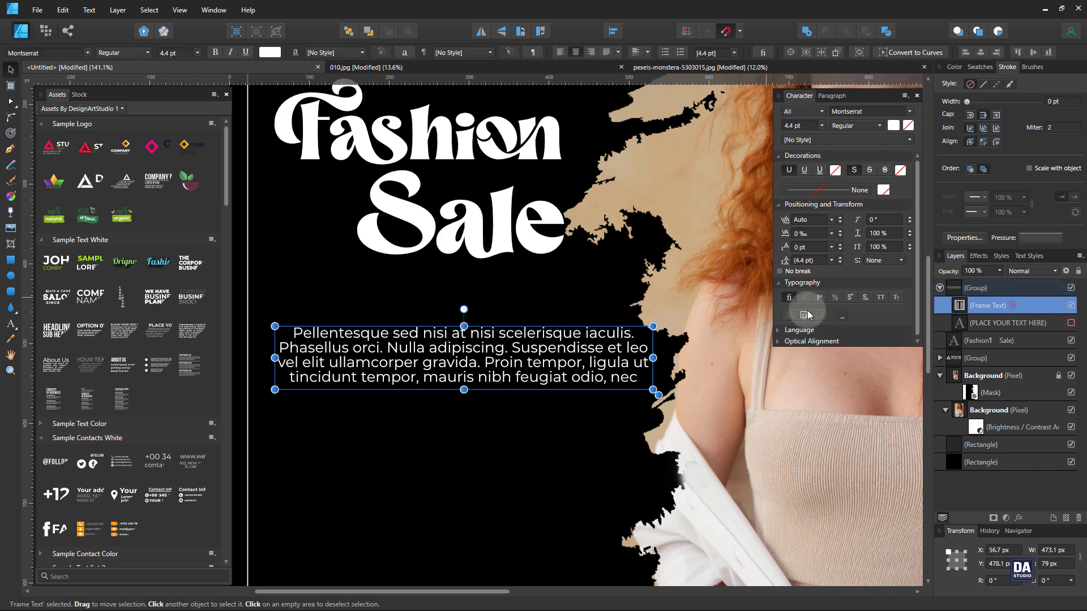
pyautogui.moveTo(442, 370); pyautogui.dragTo(440, 349)
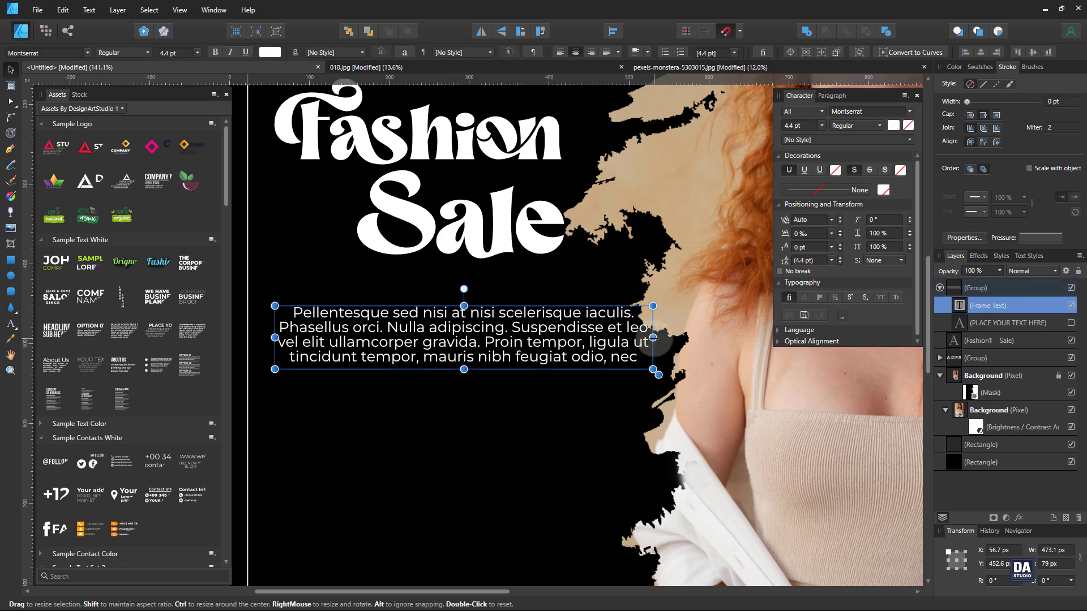
# Step: Resize the paragraph frame to about 431 × 130 px and left-align its text
pyautogui.moveTo(653, 338); pyautogui.dragTo(619, 338)
pyautogui.click(560, 52)
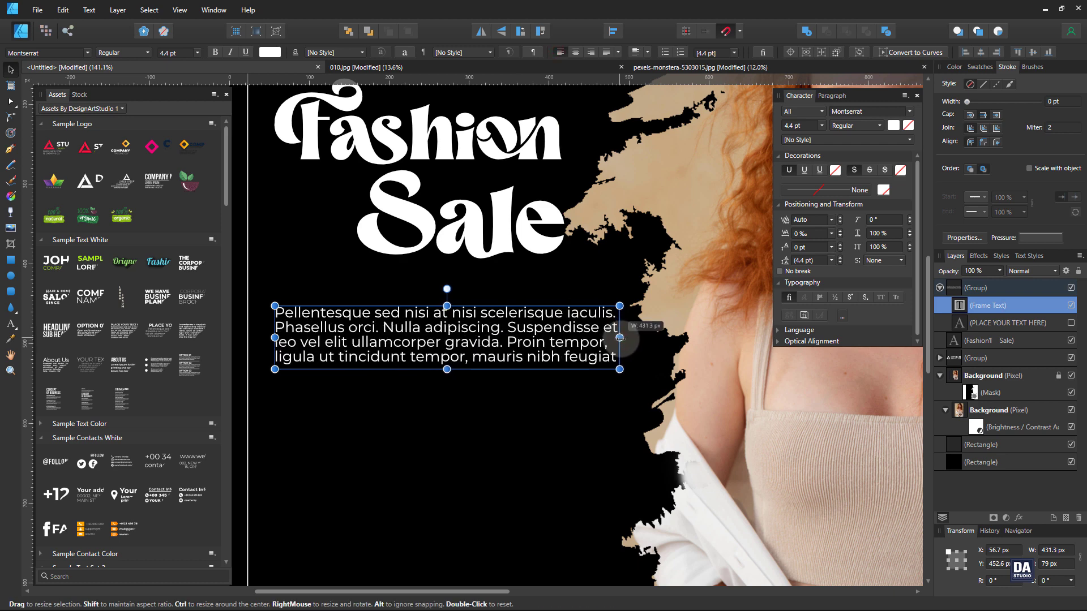
pyautogui.moveTo(447, 369); pyautogui.dragTo(447, 410)
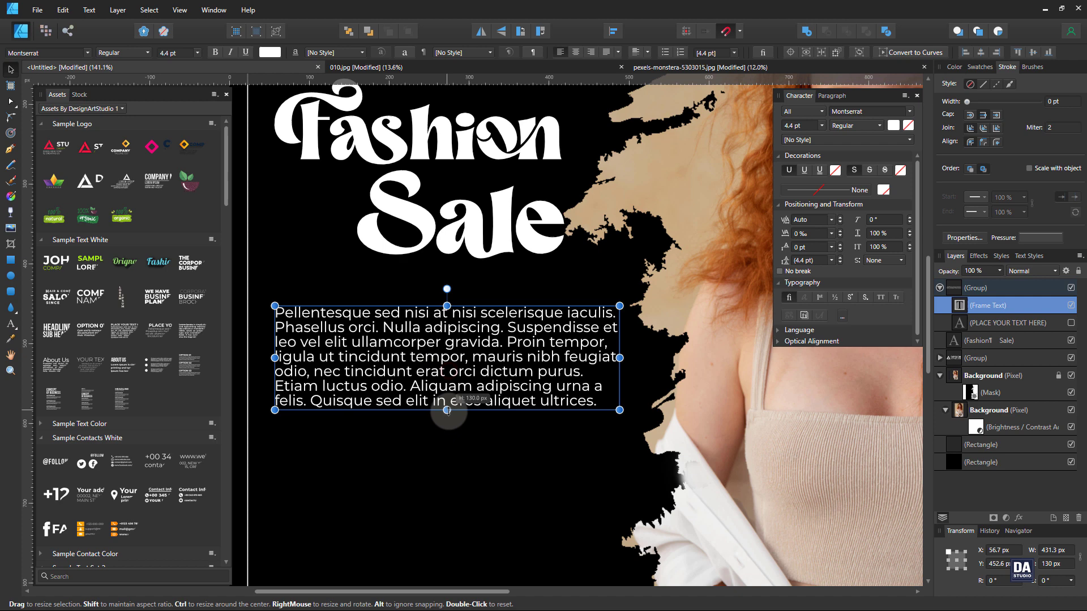
# Step: Set the paragraph's leading to 5.4 pt and font size to 5.1 pt, with its frame widened to about 438 px
pyautogui.scroll(1, 809, 266)
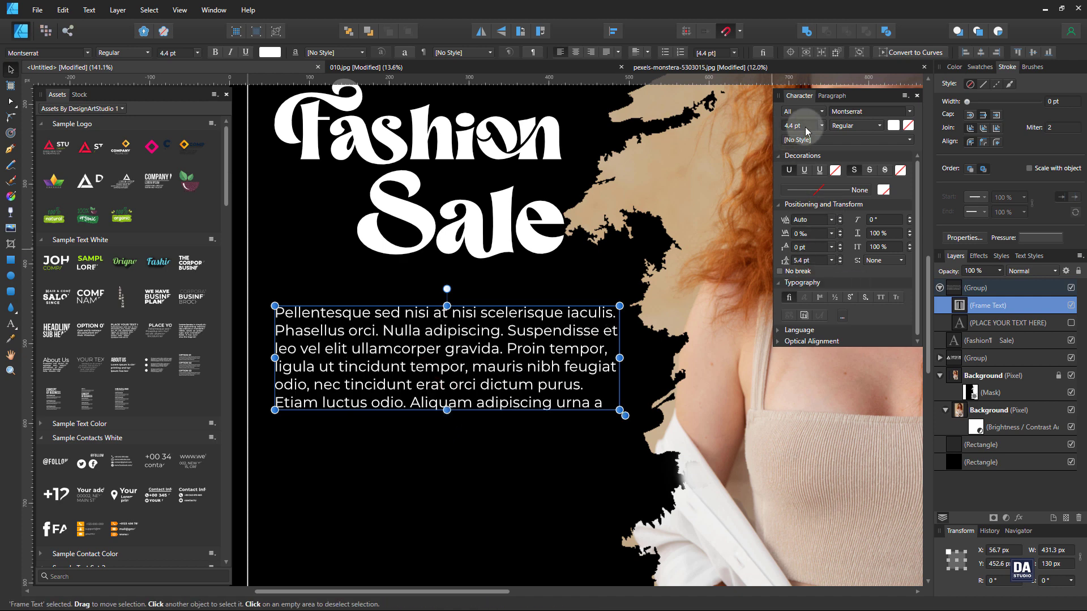
pyautogui.scroll(1, 805, 127)
pyautogui.moveTo(619, 358); pyautogui.dragTo(637, 357)
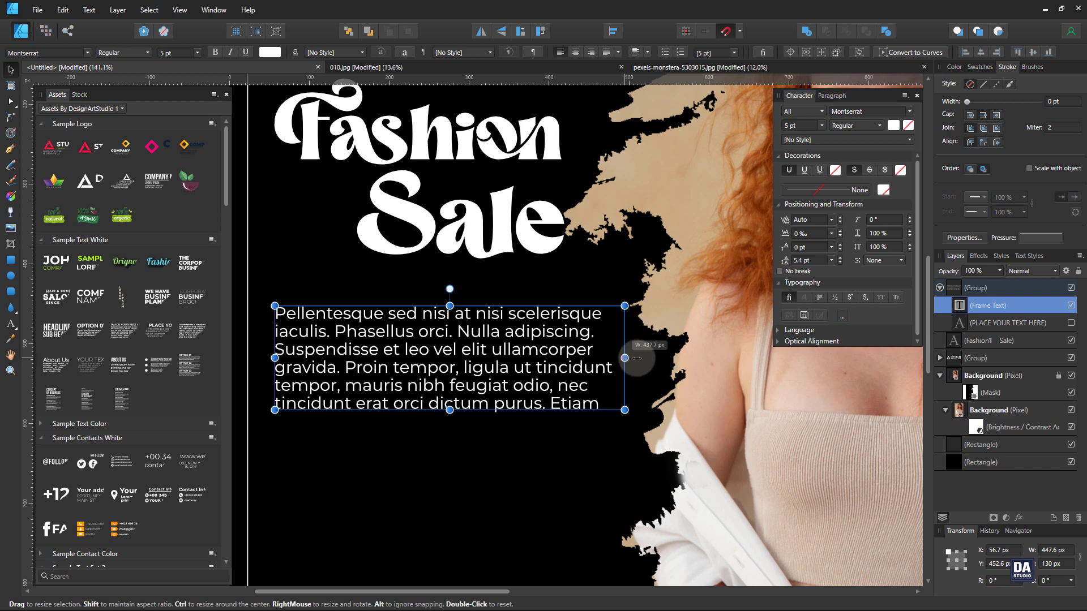
pyautogui.scroll(1, 797, 128)
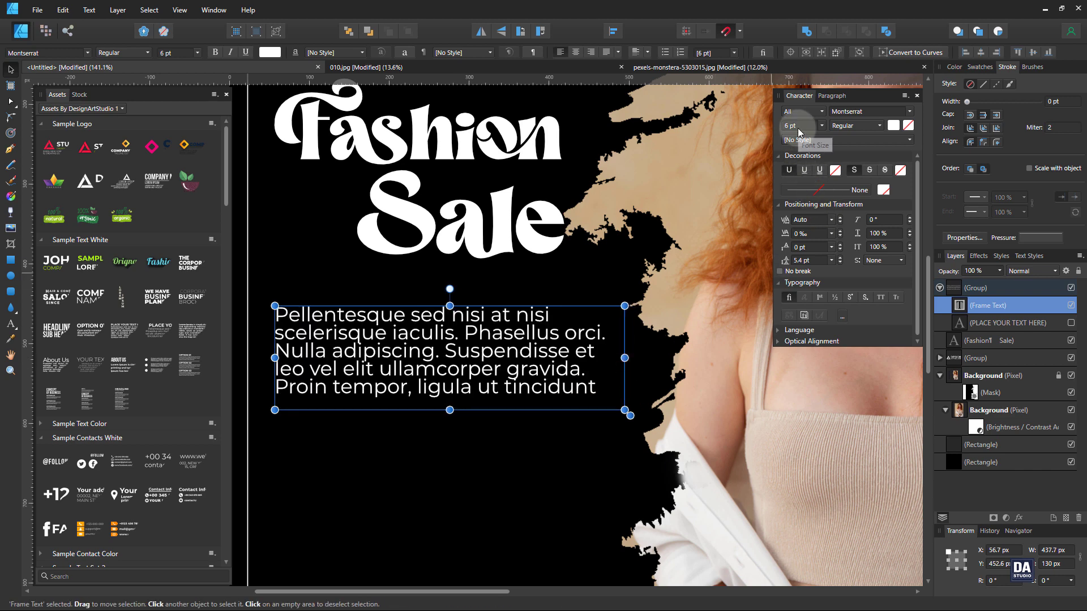
pyautogui.scroll(-4, 797, 128)
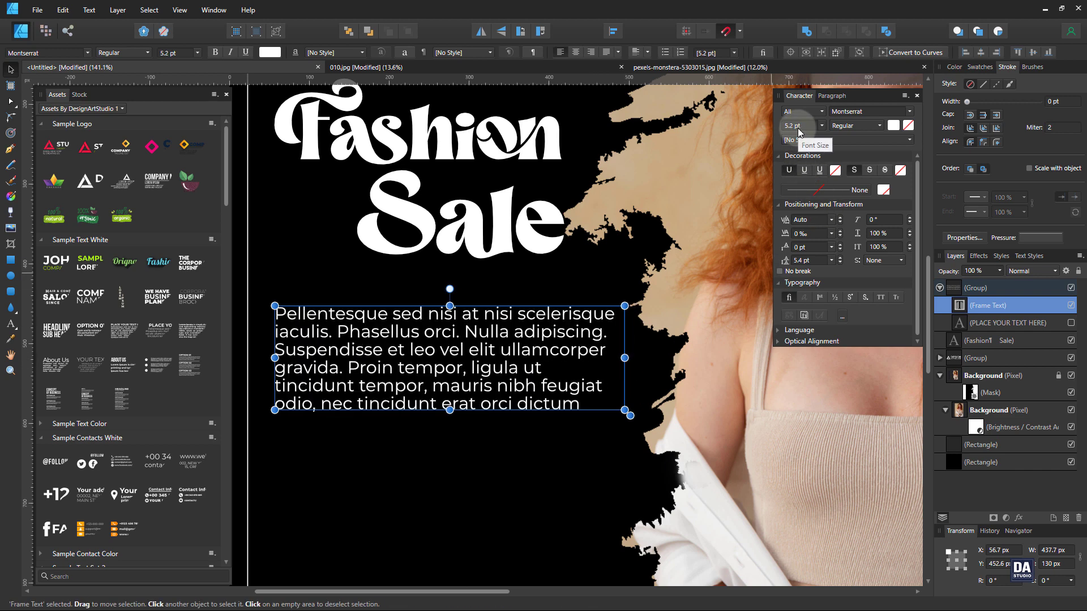
pyautogui.scroll(-1, 798, 128)
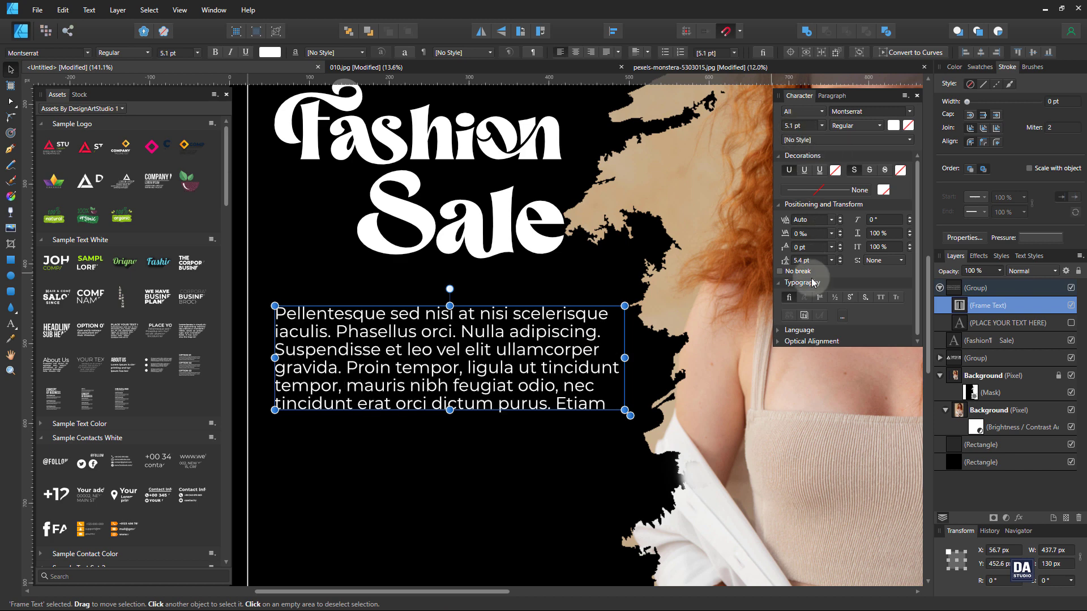
# Step: Set the paragraph's leading to 5.3 pt and resize its frame to about 433 × 135 px
pyautogui.scroll(1, 810, 261)
pyautogui.scroll(-1, 810, 262)
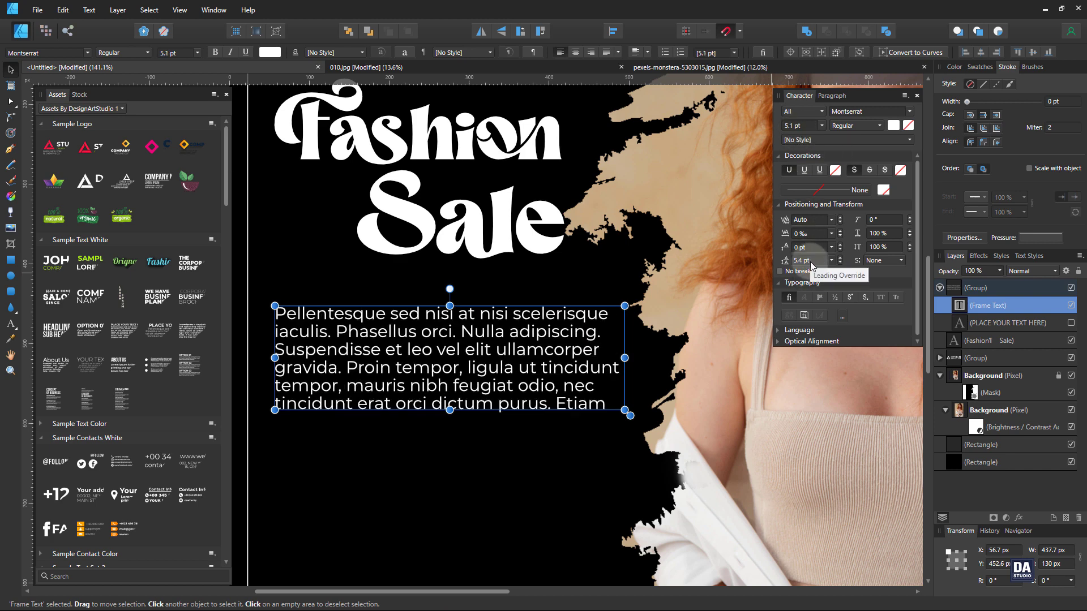
pyautogui.moveTo(625, 358)
pyautogui.mouseDown()
pyautogui.moveTo(636, 358)
pyautogui.moveTo(621, 358)
pyautogui.mouseUp()
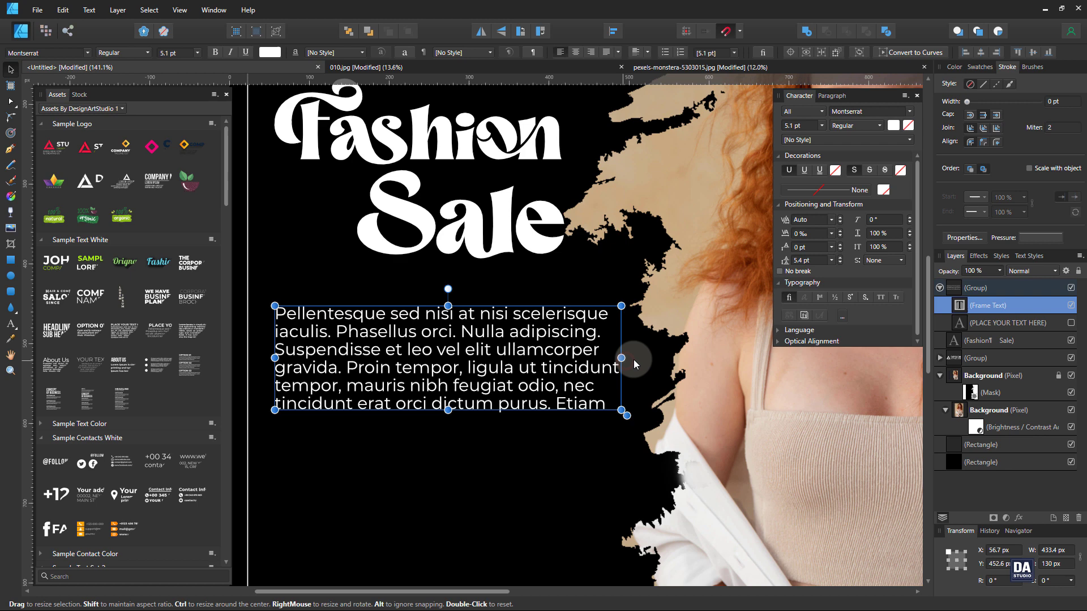
pyautogui.scroll(-1, 804, 262)
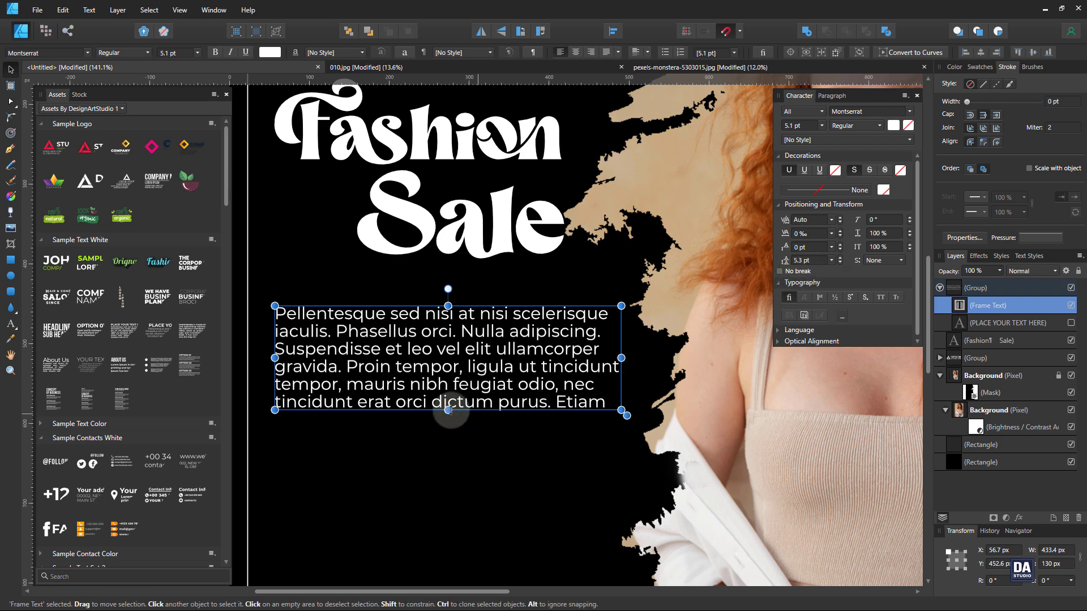
pyautogui.moveTo(448, 410)
pyautogui.mouseDown()
pyautogui.moveTo(448, 442)
pyautogui.moveTo(450, 414)
pyautogui.mouseUp()
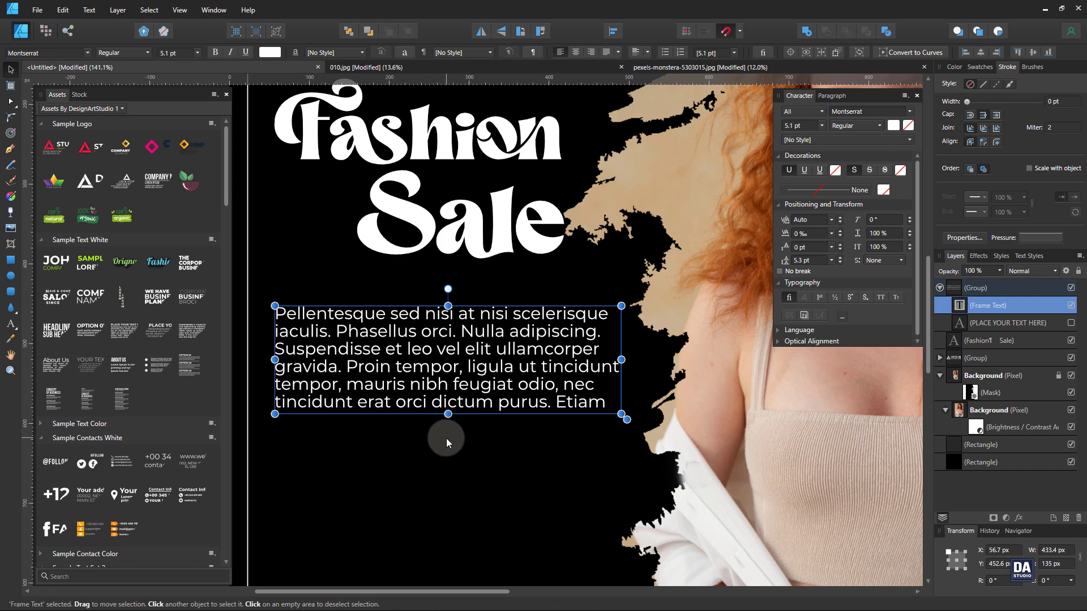
# Step: Change the paragraph's font to Magic Retro and extend its frame downward to fit a seventh line
pyautogui.click(873, 111)
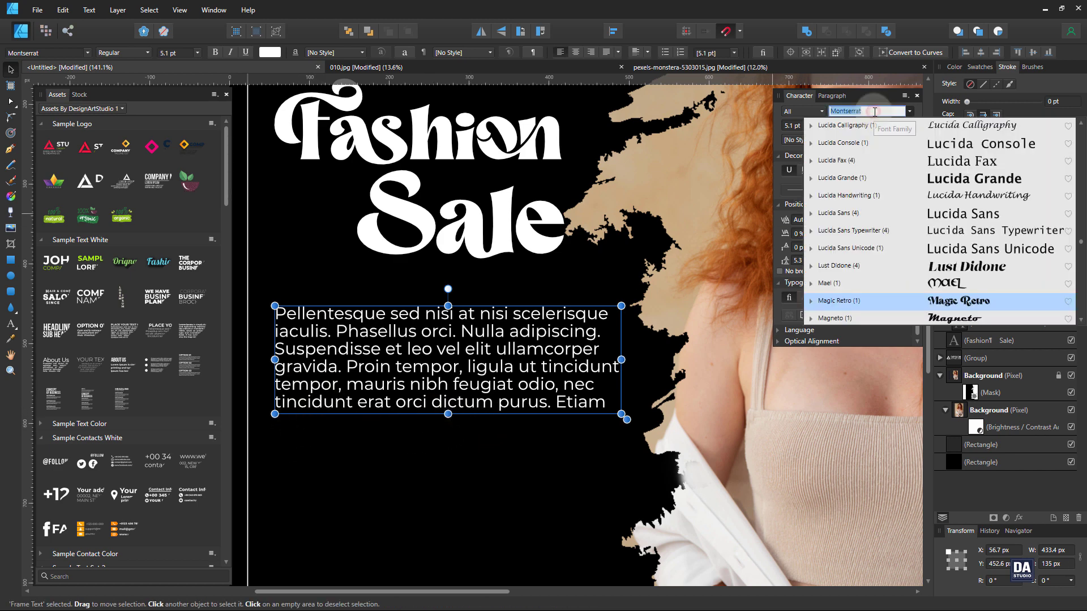
pyautogui.write('magi')
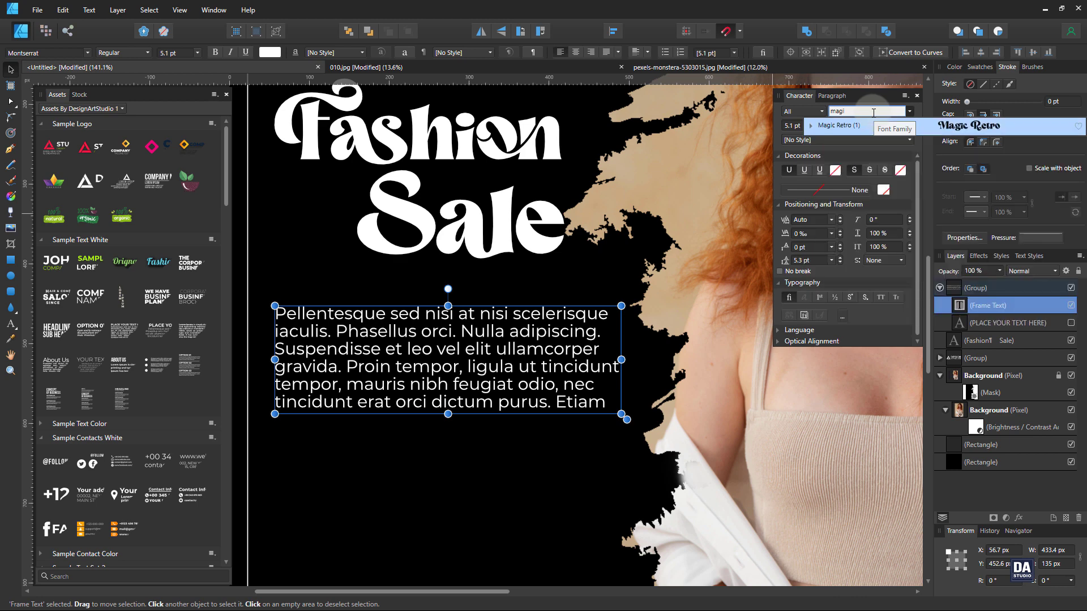
pyautogui.press('Return')
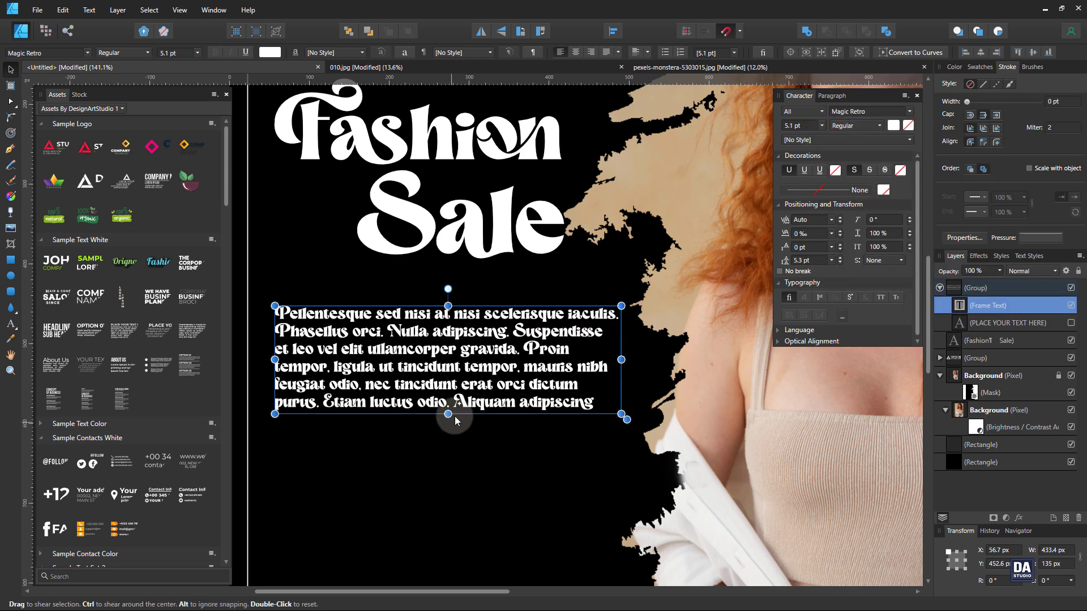
pyautogui.moveTo(456, 420); pyautogui.dragTo(347, 457)
pyautogui.click(345, 458)
# Step: Place the orange rounded "SHOP NOW" button asset left-aligned below the paragraph, at about X 57 px and Y 666 px
pyautogui.keyDown('ctrl'); pyautogui.click(429, 460); pyautogui.keyUp('ctrl')
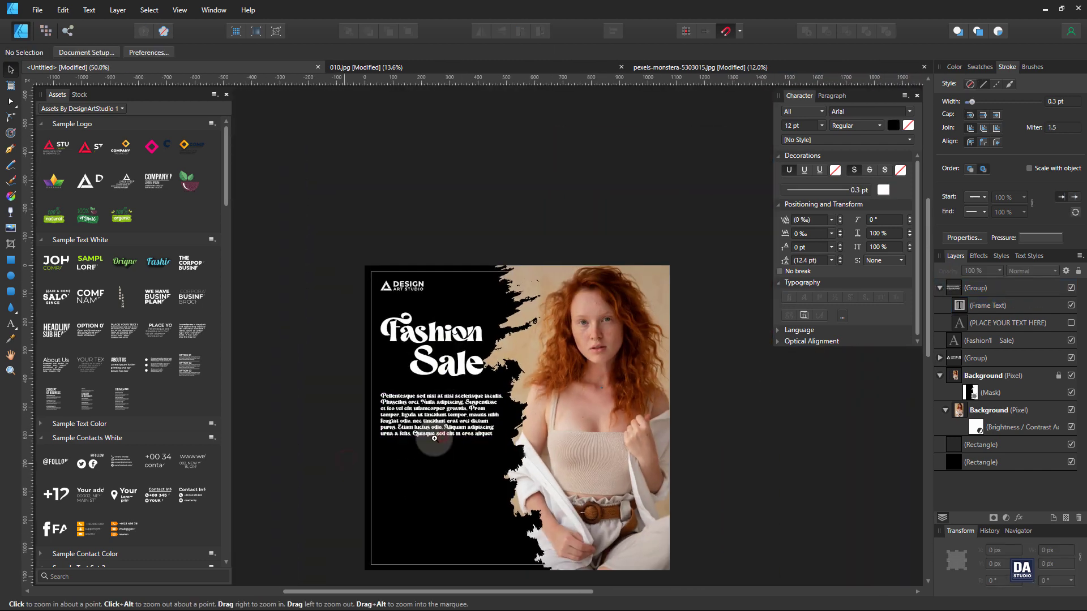
pyautogui.moveTo(434, 439); pyautogui.dragTo(585, 440)
pyautogui.moveTo(481, 451); pyautogui.dragTo(379, 352)
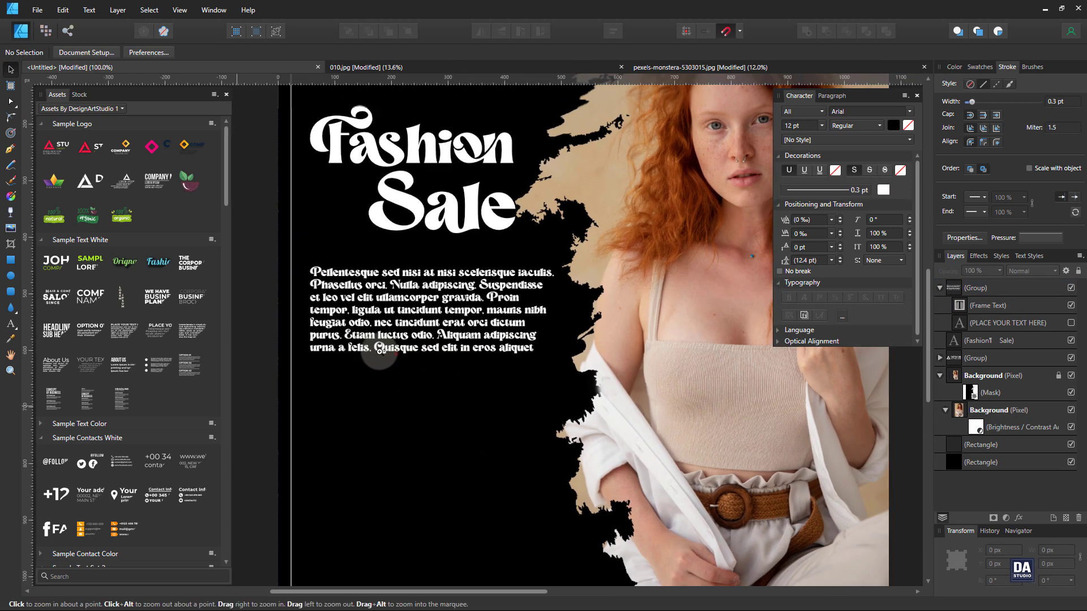
pyautogui.moveTo(430, 381)
pyautogui.mouseDown()
pyautogui.moveTo(421, 399)
pyautogui.moveTo(427, 385)
pyautogui.mouseUp()
pyautogui.scroll(-1, 131, 497)
pyautogui.scroll(-6, 132, 497)
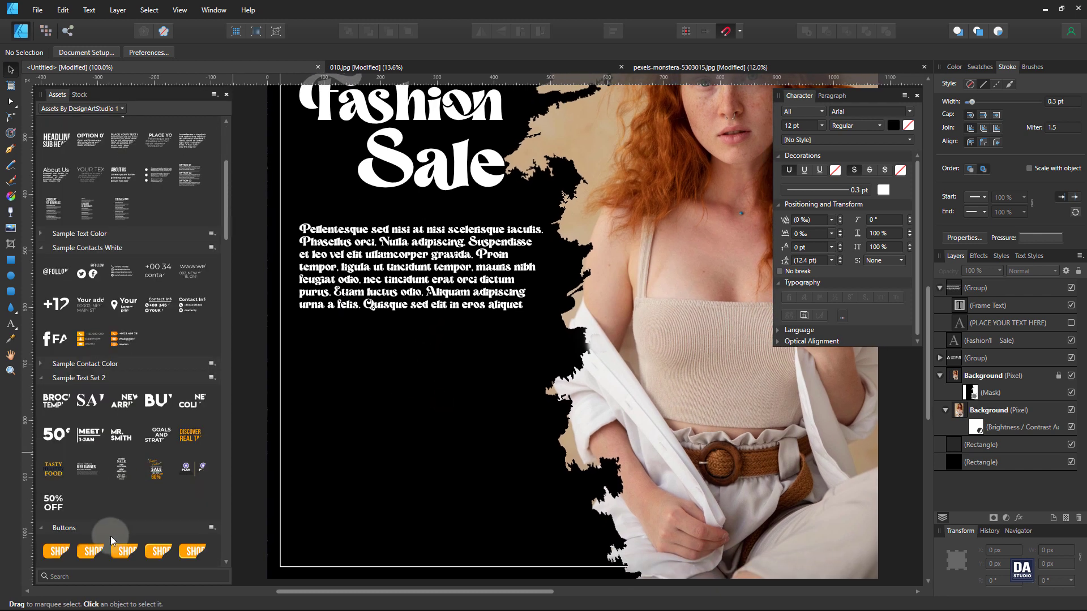
pyautogui.scroll(-3, 105, 534)
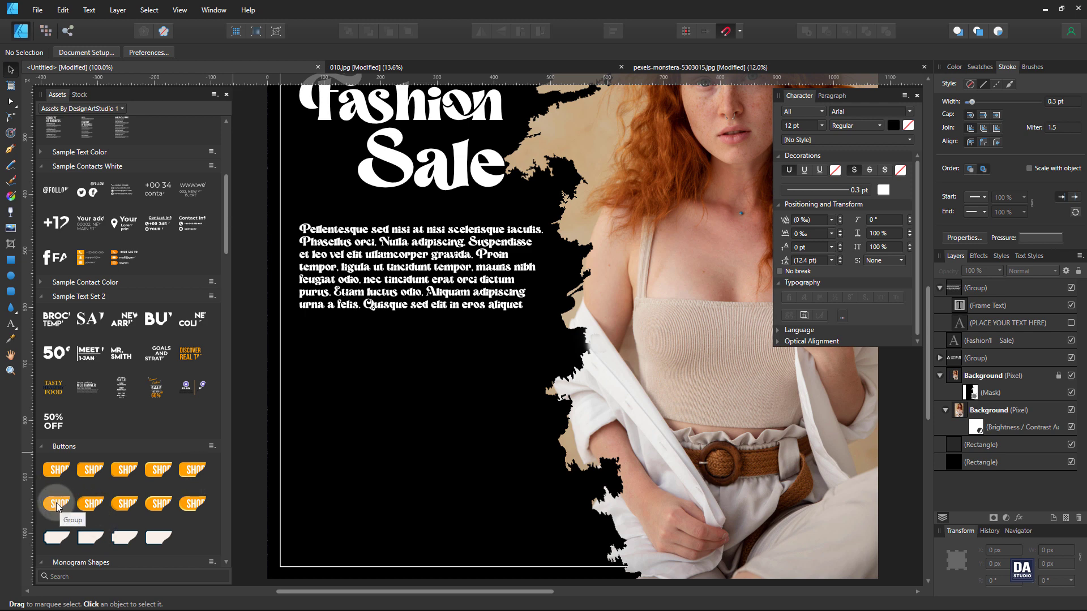
pyautogui.moveTo(79, 501); pyautogui.dragTo(344, 369)
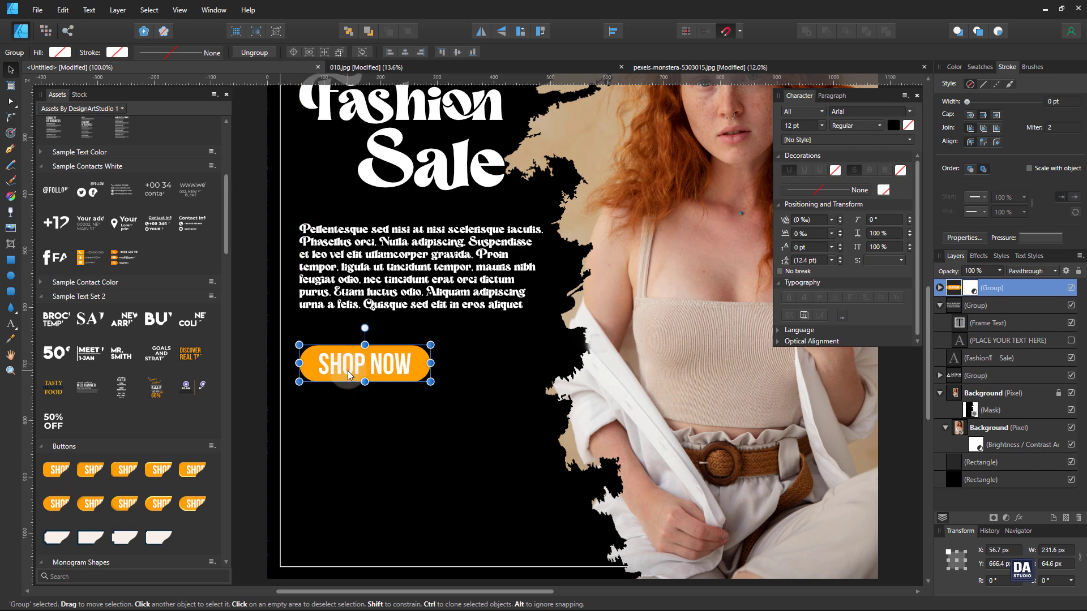
# Step: Change the font of the "SHOP NOW" button label to Magic Retro
pyautogui.doubleClick(347, 371)
pyautogui.click(866, 111)
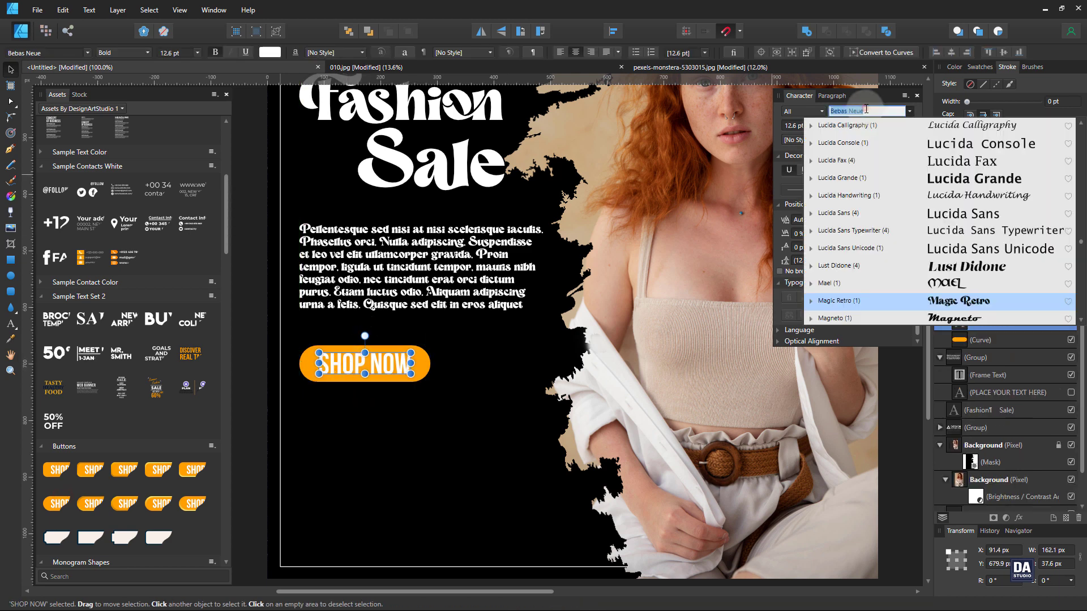
pyautogui.write('magi')
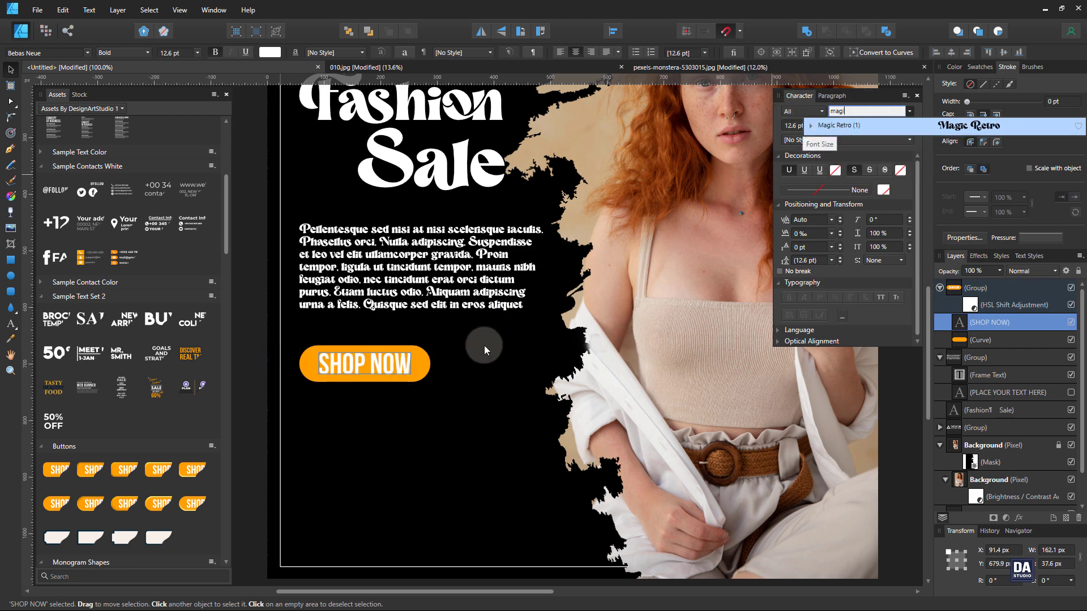
pyautogui.click(842, 124)
# Step: Rewrite the button label's capitals in title case as "Shop Now"
pyautogui.doubleClick(378, 360)
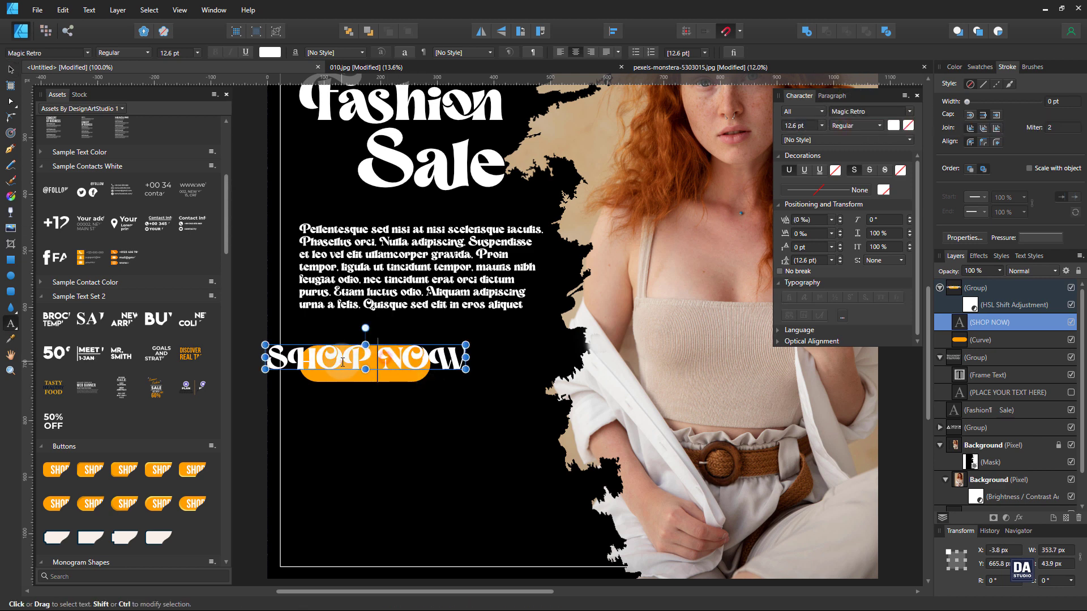
pyautogui.doubleClick(343, 363)
pyautogui.click(322, 362)
pyautogui.moveTo(301, 363); pyautogui.dragTo(338, 363)
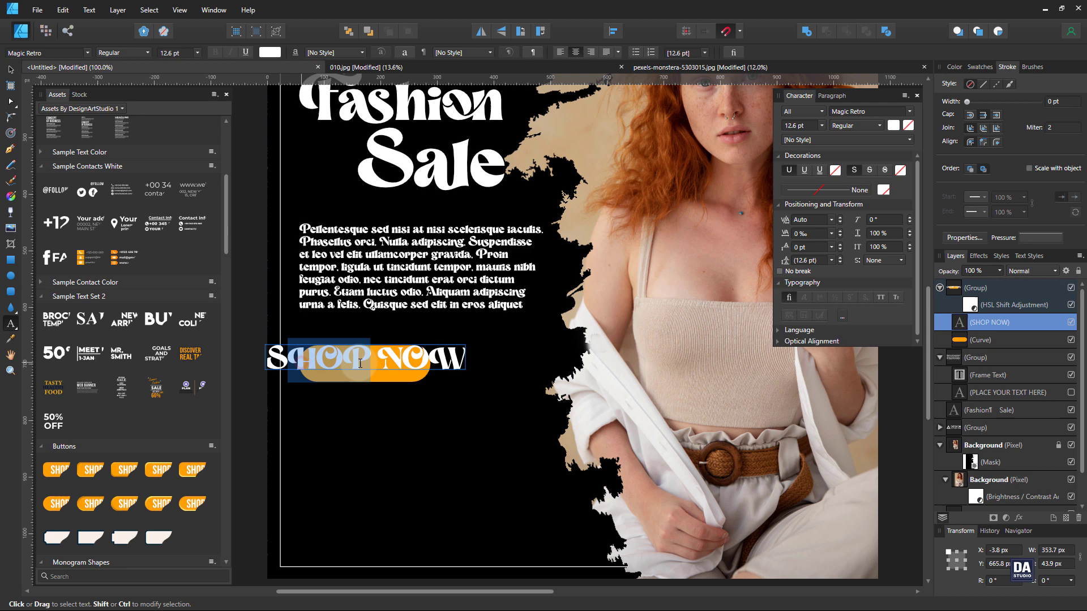
pyautogui.write('hop')
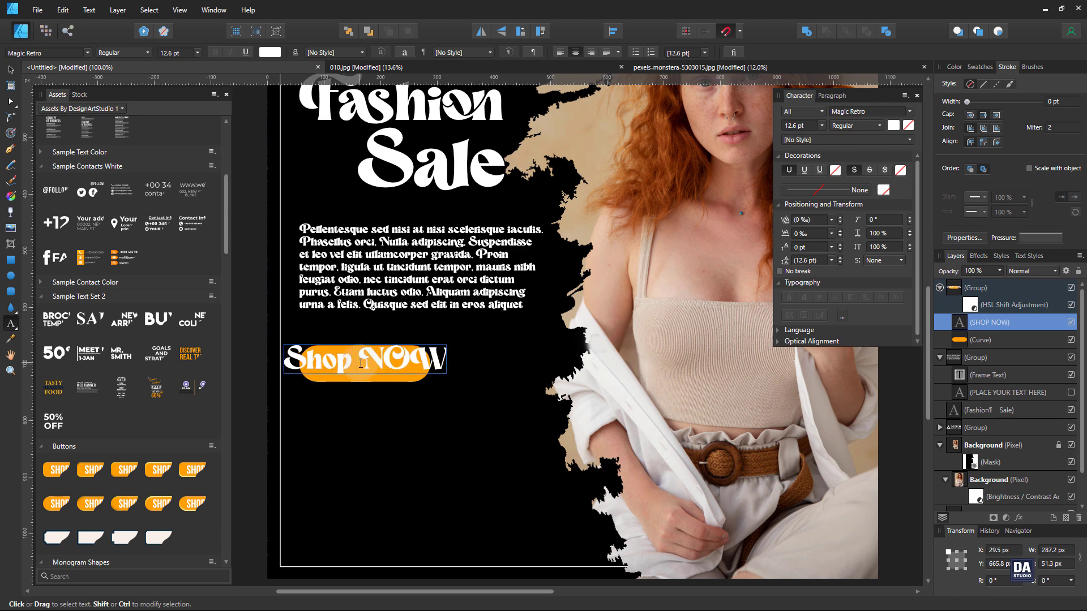
pyautogui.moveTo(381, 360); pyautogui.dragTo(451, 362)
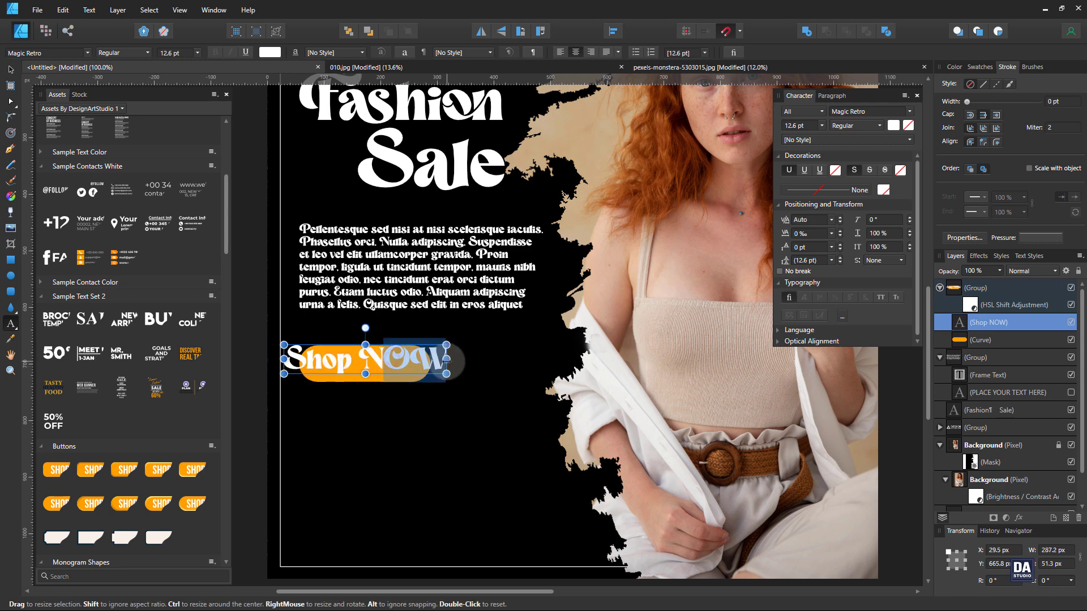
pyautogui.write('ow')
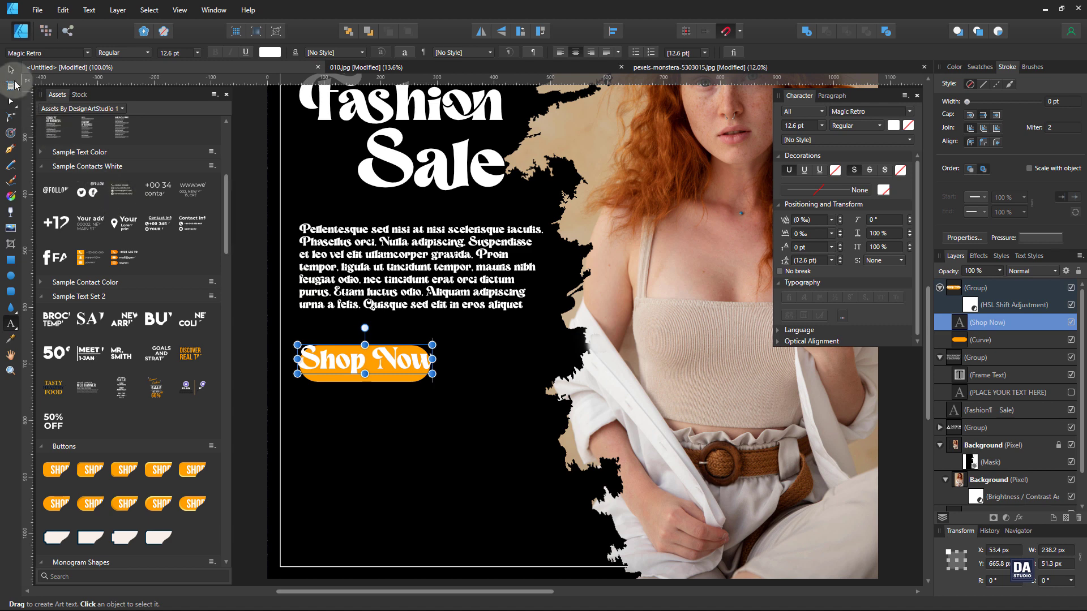
# Step: Shrink the "Shop Now" label and centre it inside the orange button shape
pyautogui.click(10, 69)
pyautogui.moveTo(316, 372); pyautogui.dragTo(504, 376)
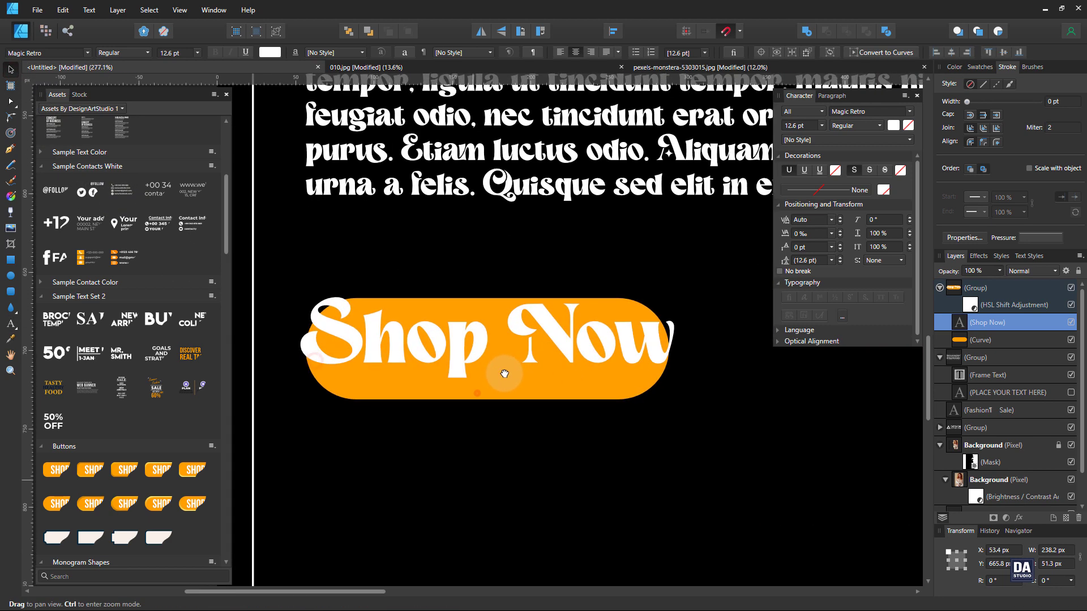
pyautogui.moveTo(656, 374)
pyautogui.mouseDown()
pyautogui.moveTo(592, 369)
pyautogui.moveTo(604, 379)
pyautogui.moveTo(598, 371)
pyautogui.moveTo(643, 370)
pyautogui.moveTo(640, 380)
pyautogui.mouseUp()
# Step: Recolour the orange button shape with a beige sampled from the photo background, about H 34, S 39, L 65
pyautogui.click(654, 368)
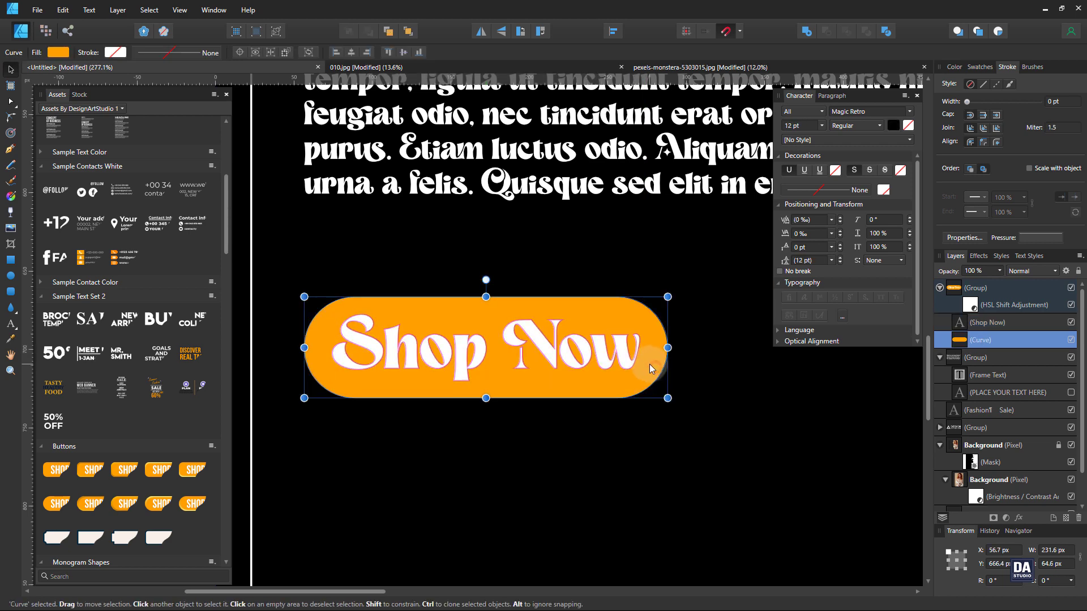
pyautogui.doubleClick(859, 97)
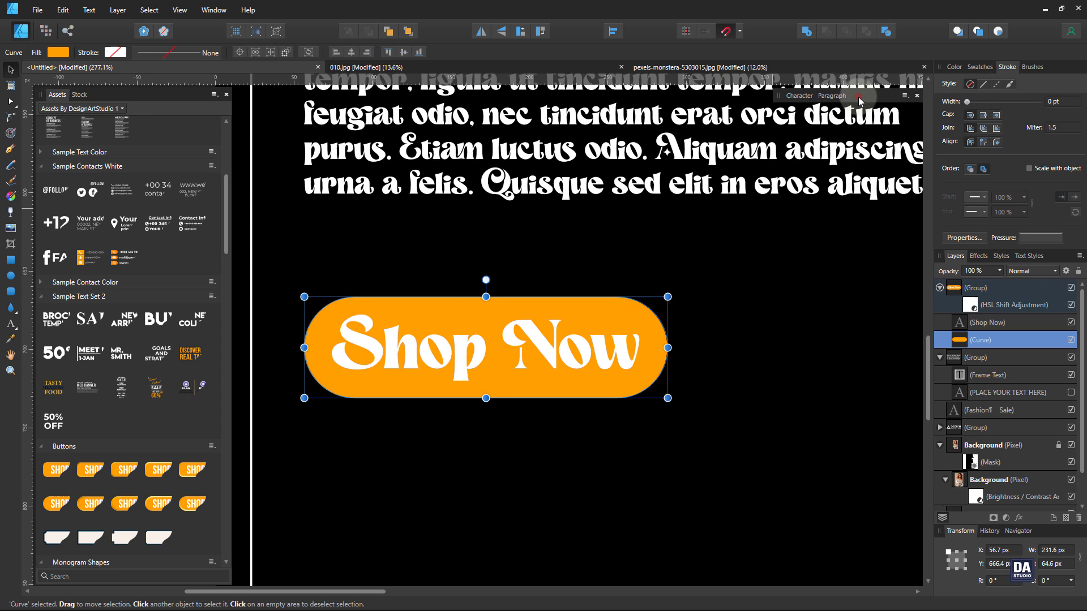
pyautogui.click(955, 67)
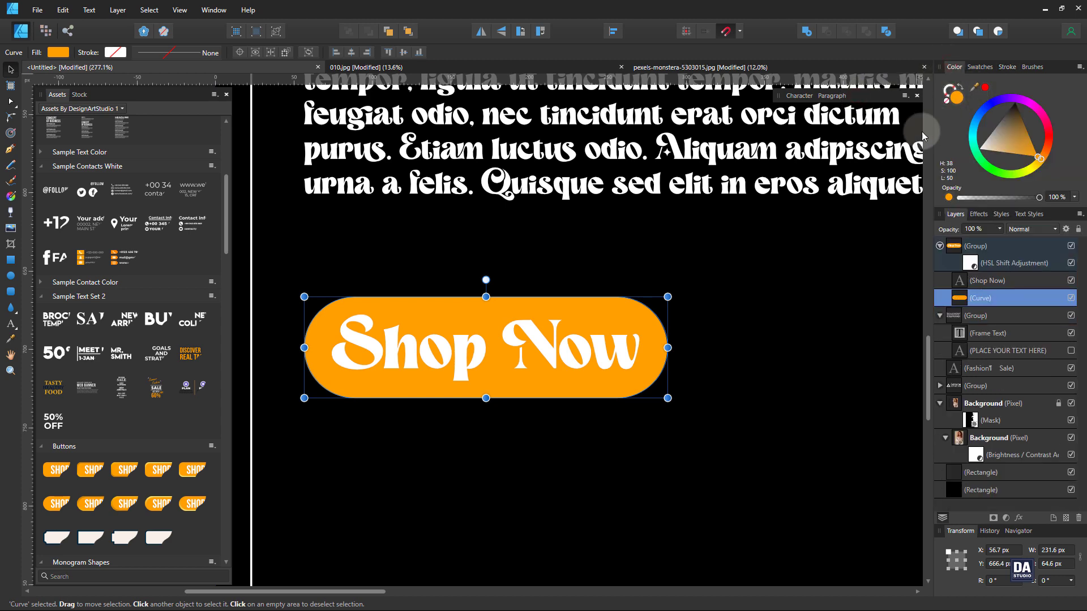
pyautogui.moveTo(767, 208); pyautogui.dragTo(378, 191)
pyautogui.moveTo(681, 205); pyautogui.dragTo(506, 314)
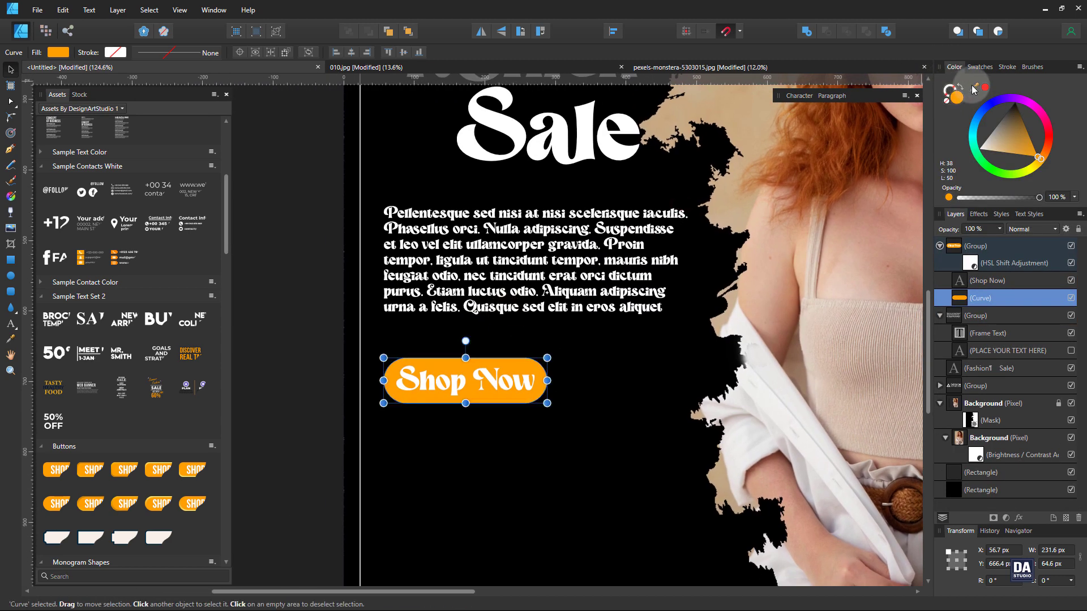
pyautogui.moveTo(974, 86); pyautogui.dragTo(730, 202)
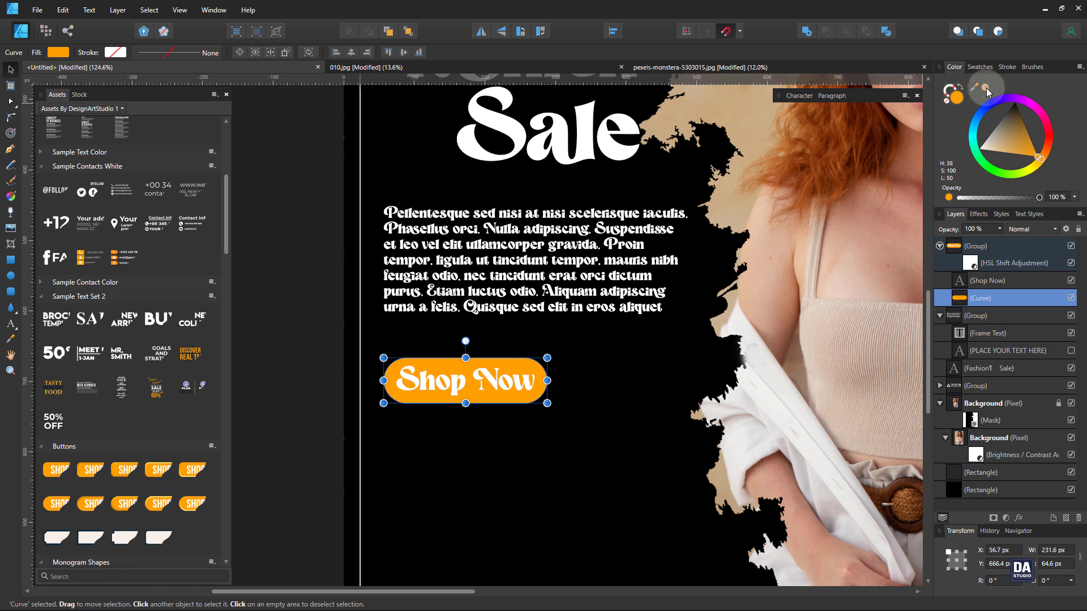
pyautogui.click(985, 88)
pyautogui.click(311, 363)
# Step: Try filling the "Fashion Sale" heading with the sampled beige colour
pyautogui.scroll(-2, 512, 323)
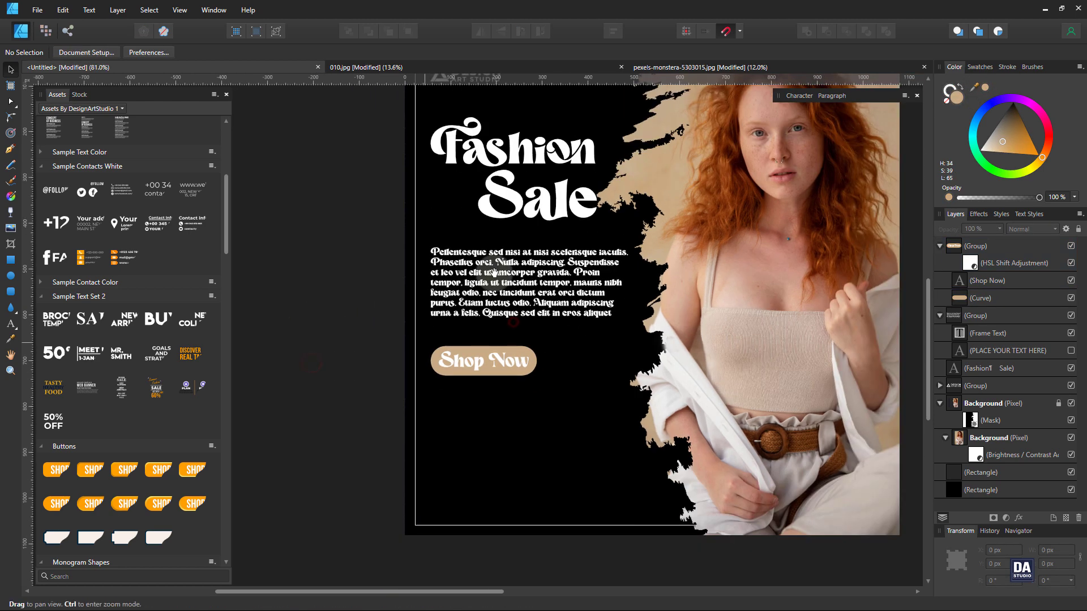
pyautogui.moveTo(495, 272); pyautogui.dragTo(391, 334)
pyautogui.click(475, 181)
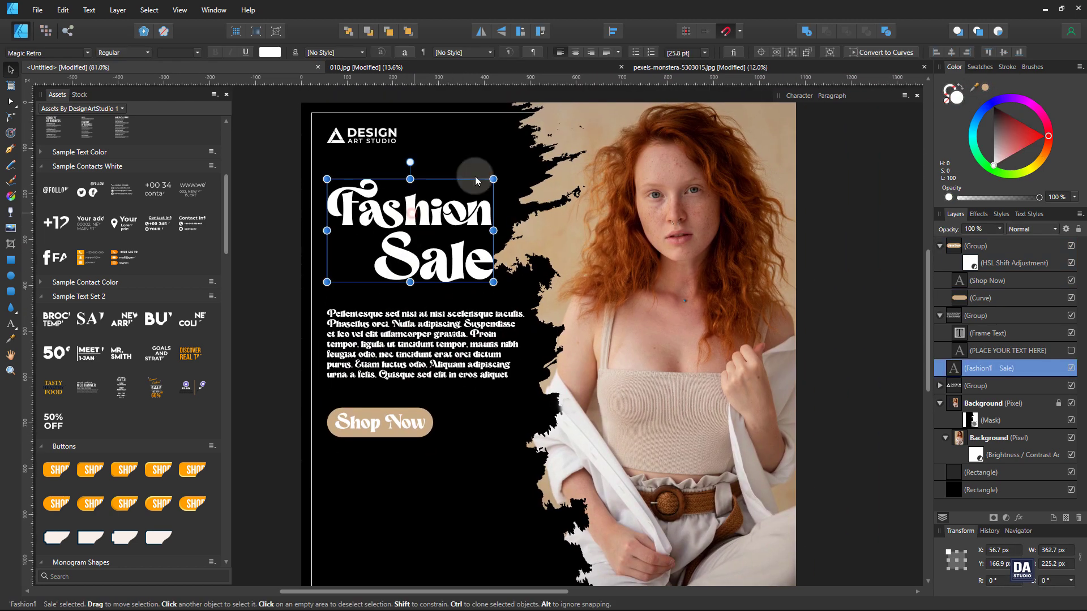
pyautogui.click(987, 87)
pyautogui.click(859, 218)
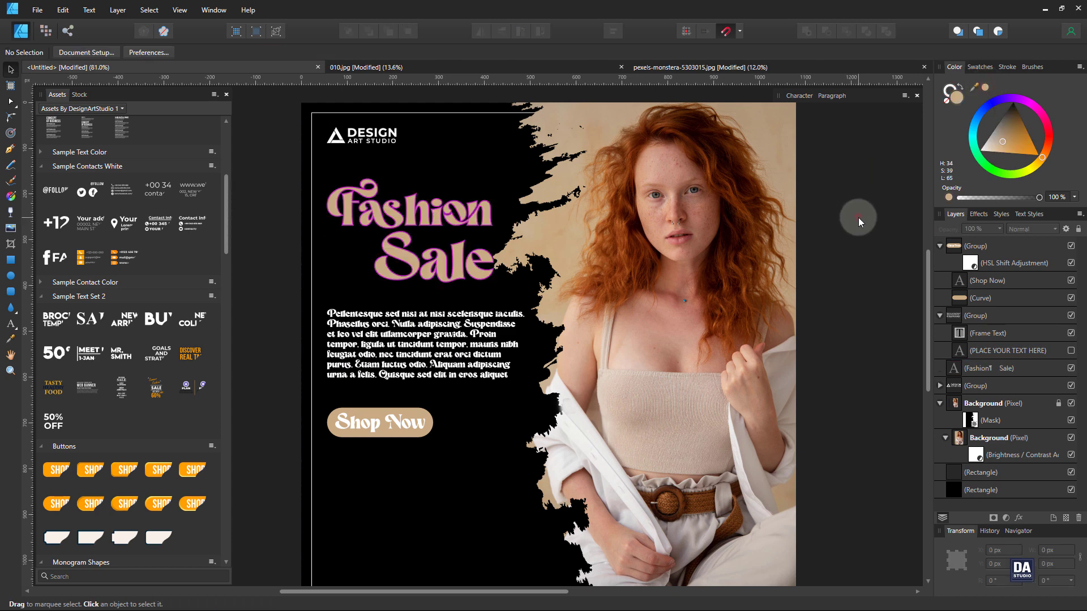
# Step: Undo the beige recolouring of the "Fashion Sale" heading
pyautogui.hotkey('ctrl', 'z')
pyautogui.hotkey('ctrl', 'z')
pyautogui.hotkey('ctrl', 'z')
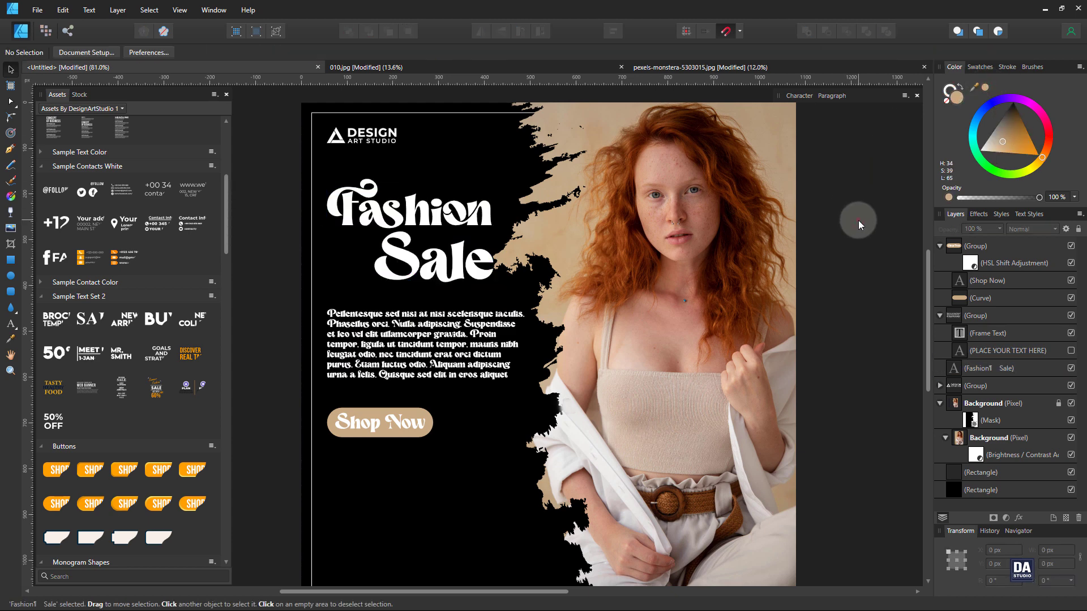
pyautogui.moveTo(785, 301); pyautogui.dragTo(774, 286)
pyautogui.moveTo(707, 450); pyautogui.dragTo(702, 448)
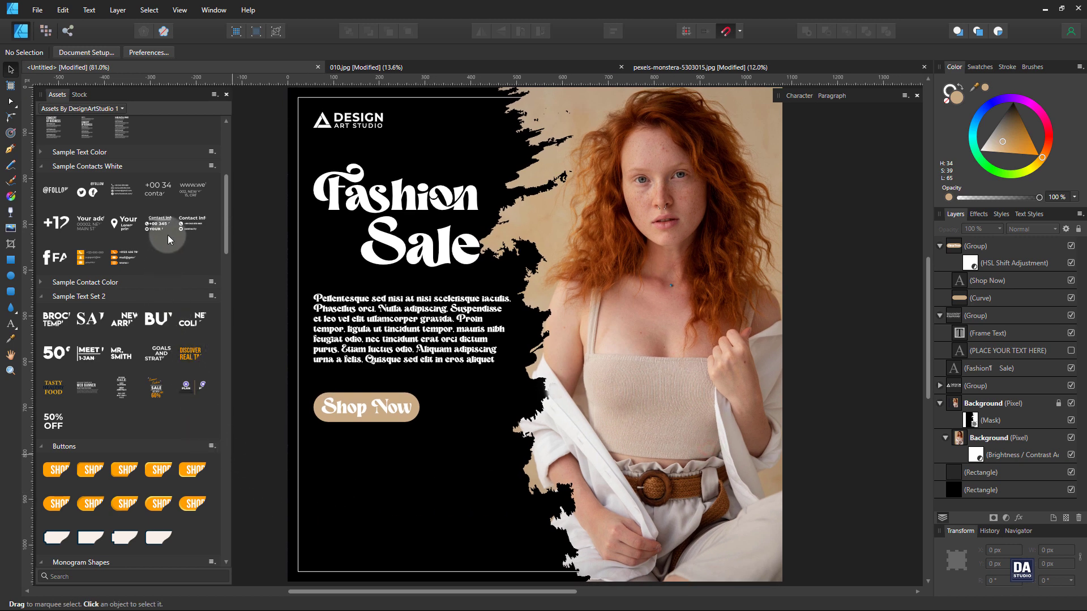
# Step: Add the white website contact asset below the Shop Now button and hide its address lines
pyautogui.moveTo(190, 192); pyautogui.dragTo(400, 460)
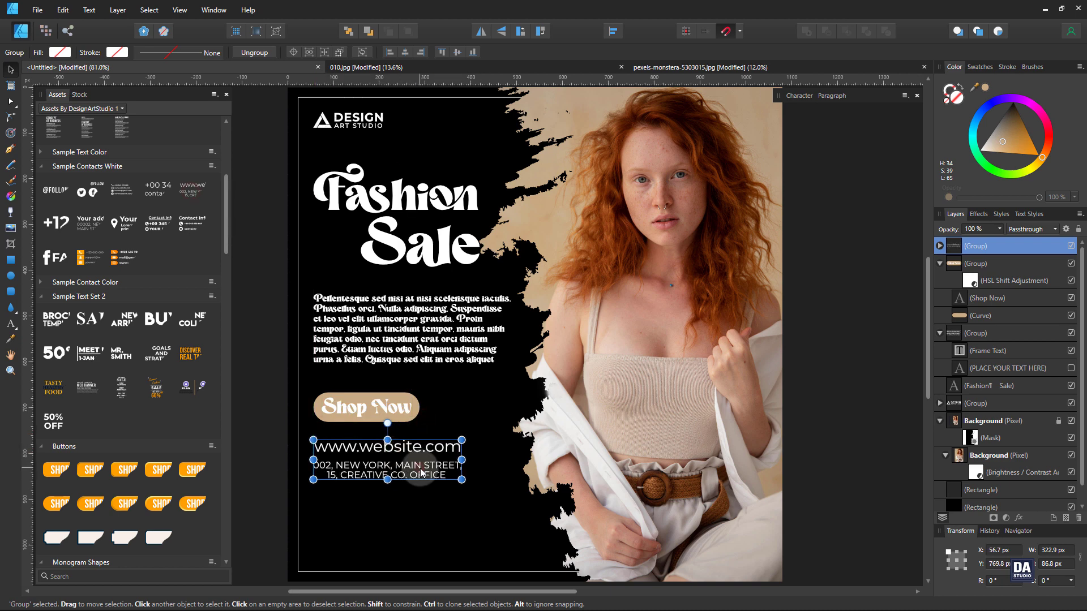
pyautogui.doubleClick(422, 472)
pyautogui.click(1071, 263)
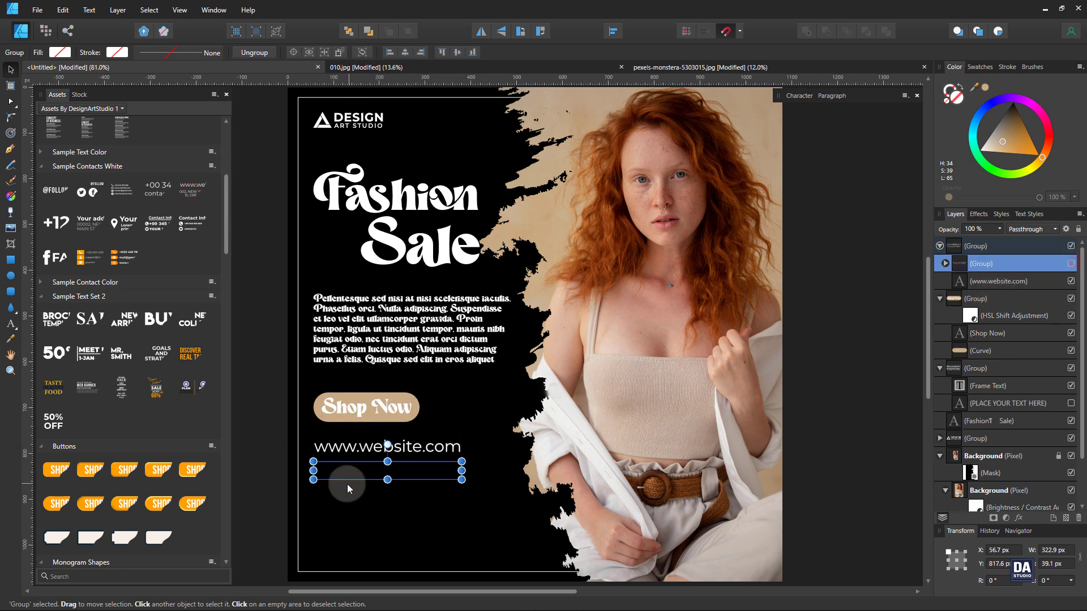
# Step: Move the website line up beneath the Shop Now button and scale it to about 294 px wide
pyautogui.click(388, 447)
pyautogui.moveTo(462, 453); pyautogui.dragTo(416, 442)
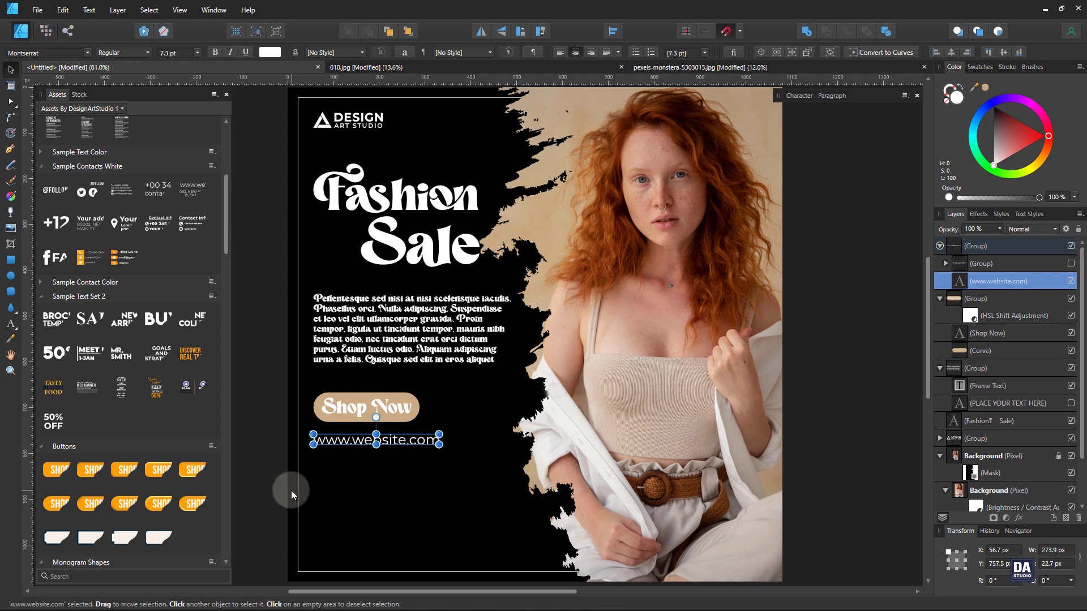
pyautogui.click(355, 512)
pyautogui.scroll(-1, 363, 496)
pyautogui.click(388, 423)
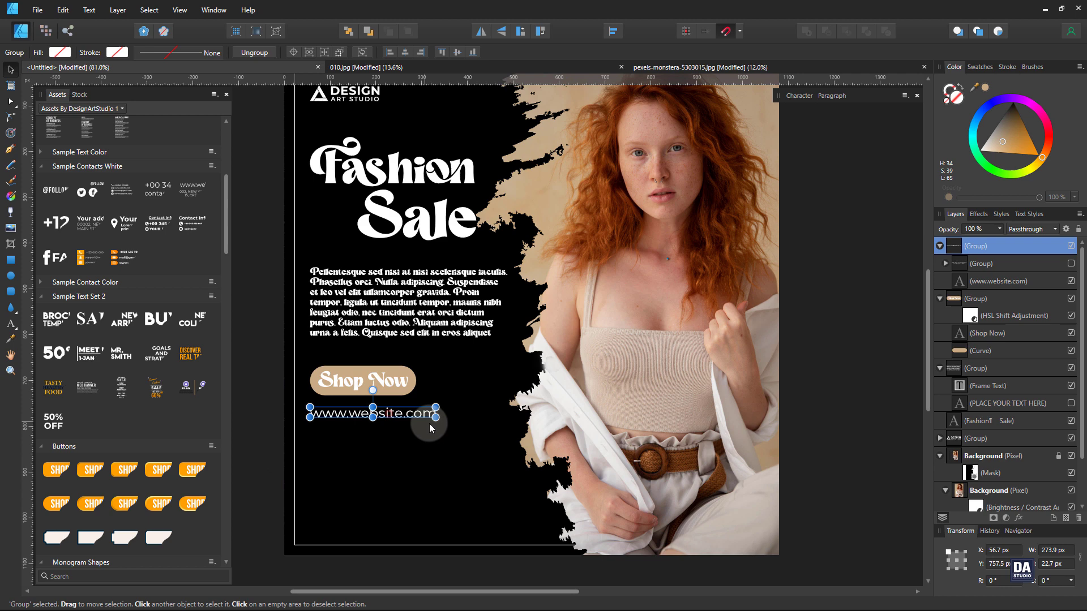
pyautogui.moveTo(437, 418); pyautogui.dragTo(445, 418)
# Step: Shift the Shop Now button and website line slightly down together
pyautogui.keyDown('shift'); pyautogui.click(402, 389); pyautogui.keyUp('shift')
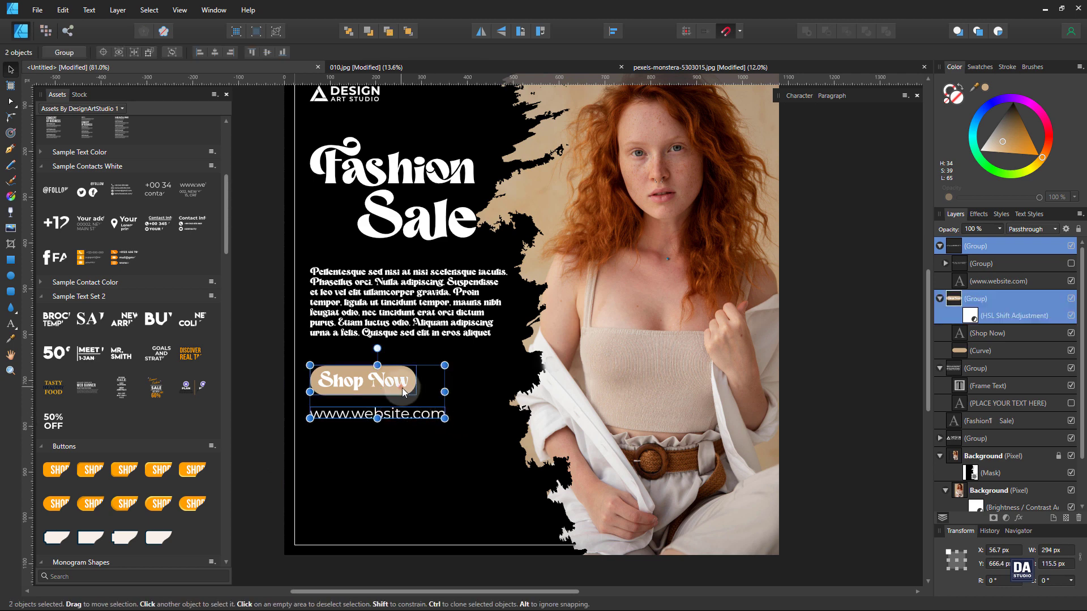
pyautogui.moveTo(405, 385); pyautogui.dragTo(403, 388)
pyautogui.click(410, 424)
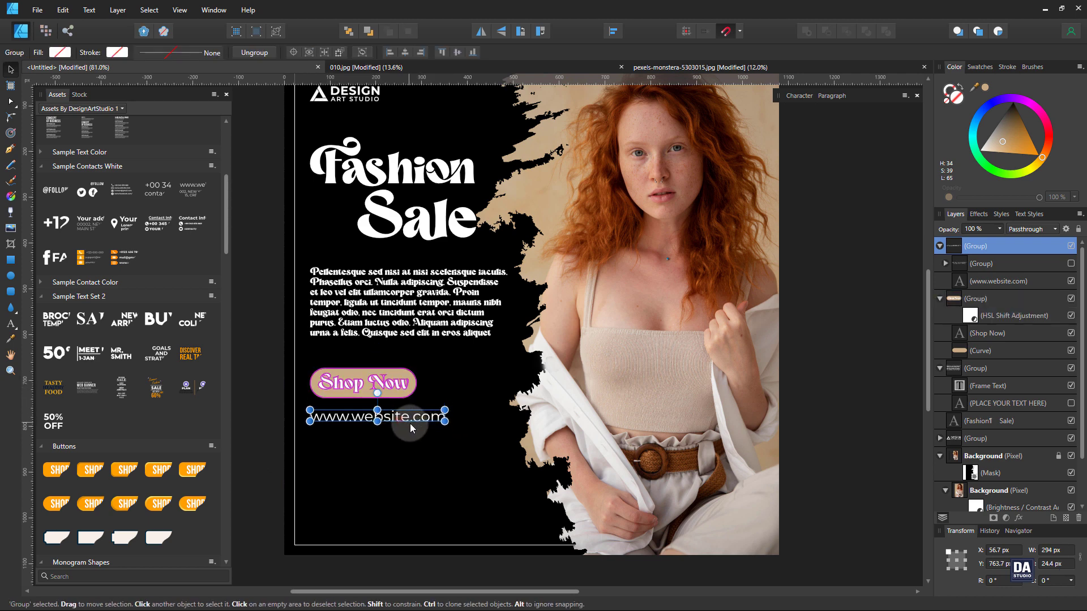
pyautogui.click(279, 458)
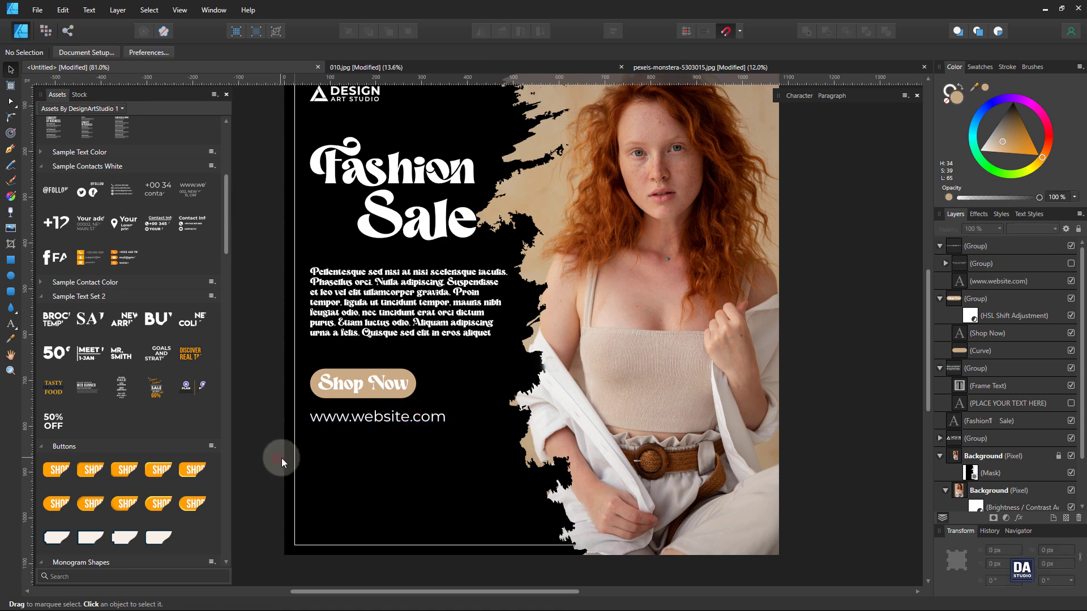
pyautogui.moveTo(351, 491); pyautogui.dragTo(340, 490)
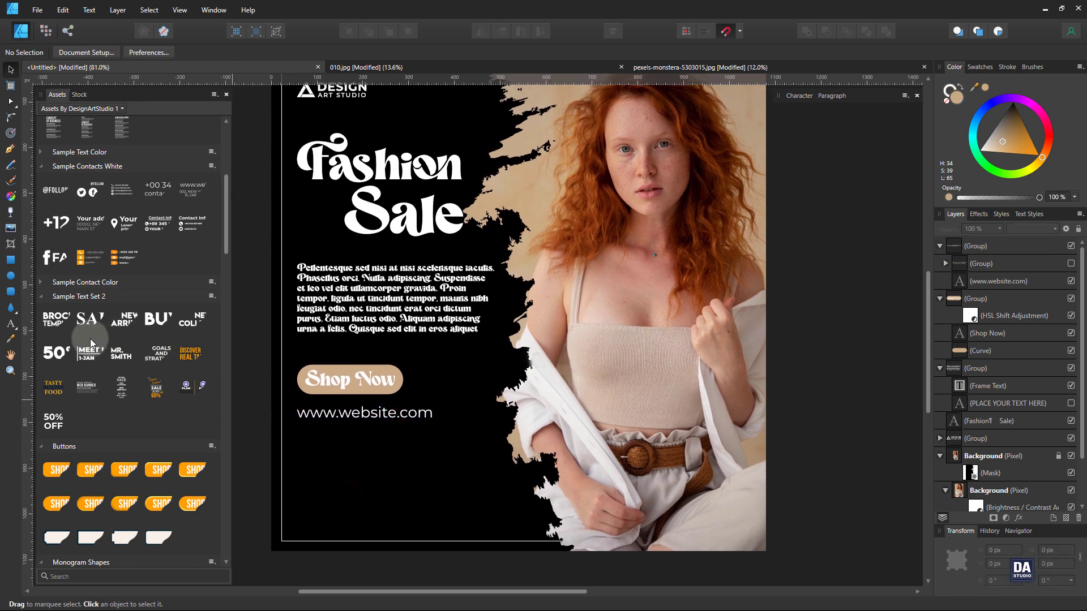
pyautogui.moveTo(94, 196); pyautogui.dragTo(346, 479)
pyautogui.doubleClick(395, 479)
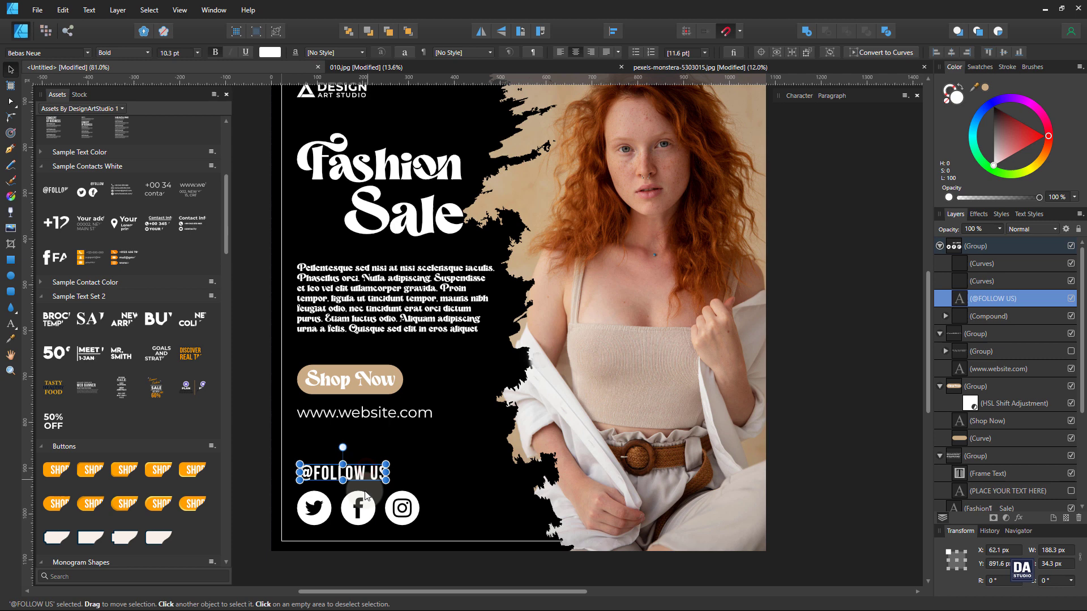
pyautogui.click(236, 484)
pyautogui.click(382, 484)
pyautogui.moveTo(420, 464); pyautogui.dragTo(361, 499)
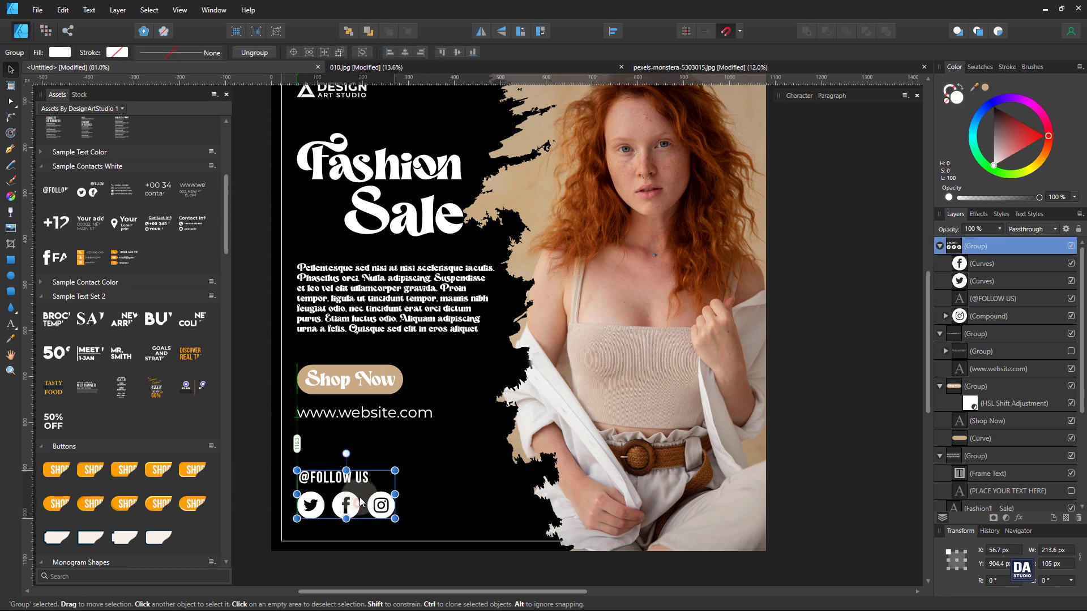
pyautogui.click(256, 484)
# Step: Move the heading, body text, Shop Now button and website line slightly down together
pyautogui.press('space')
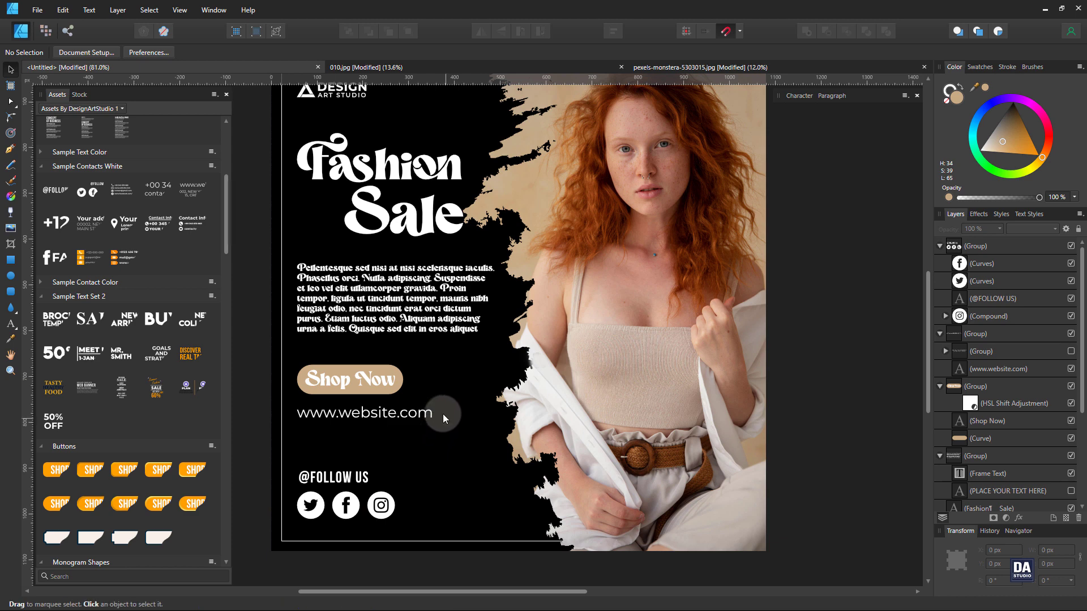
pyautogui.moveTo(453, 441); pyautogui.dragTo(534, 401)
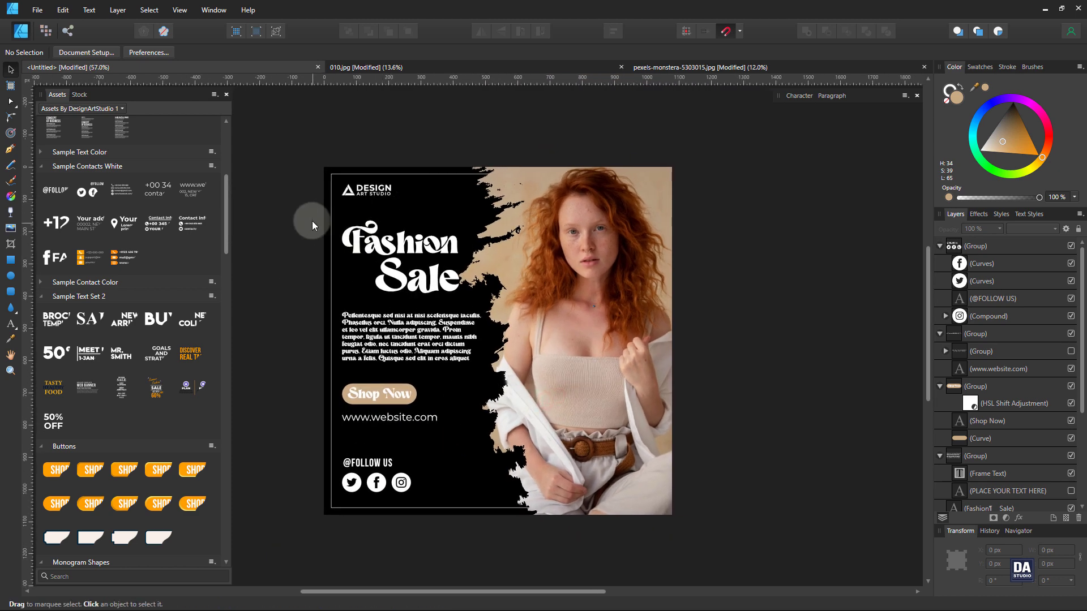
pyautogui.moveTo(312, 226); pyautogui.dragTo(488, 447)
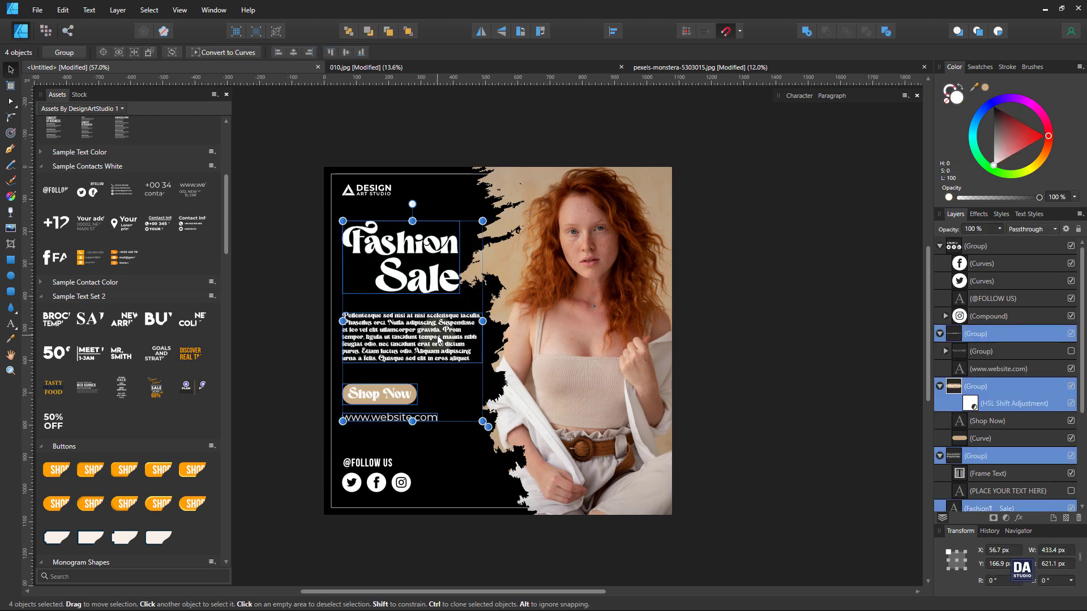
pyautogui.moveTo(438, 338); pyautogui.dragTo(383, 374)
pyautogui.click(310, 360)
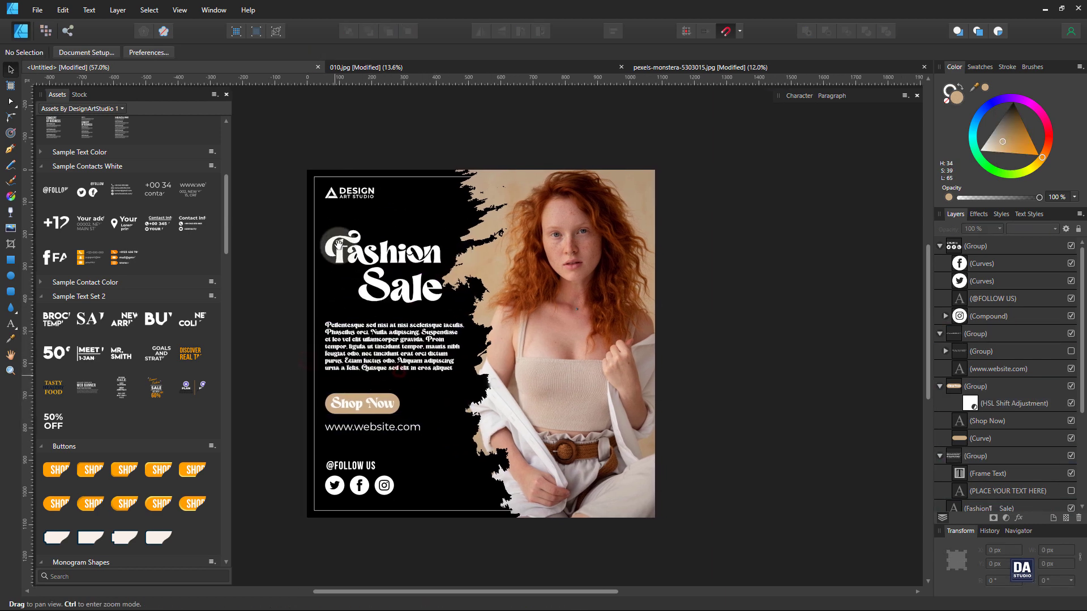
# Step: Nudge the Design Art Studio logo slightly down inside the frame, to about Y 66.7 px
pyautogui.click(367, 192)
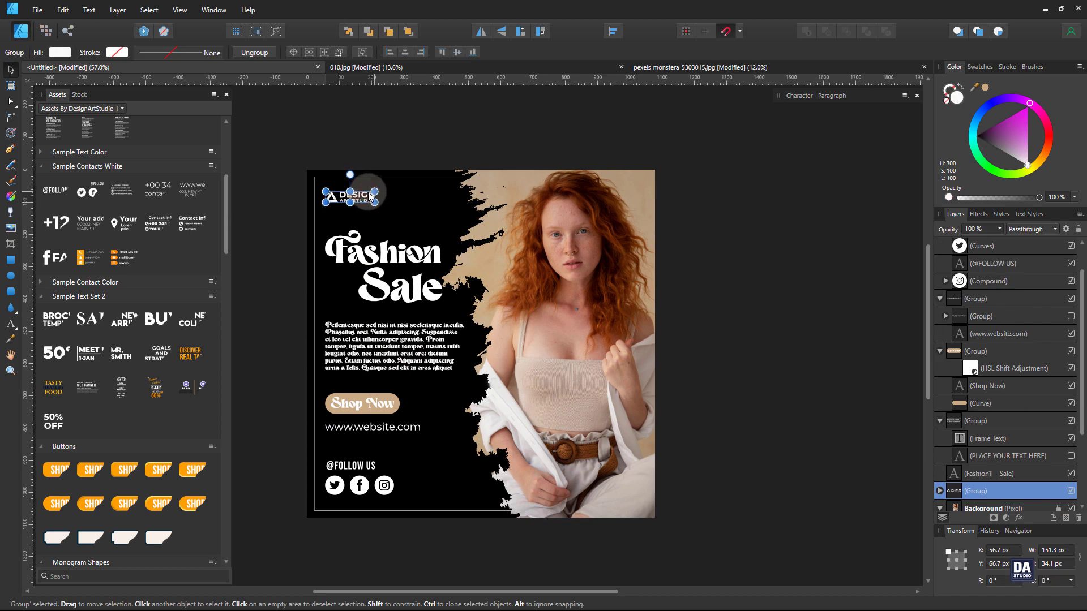
pyautogui.click(283, 292)
pyautogui.moveTo(405, 321); pyautogui.dragTo(450, 317)
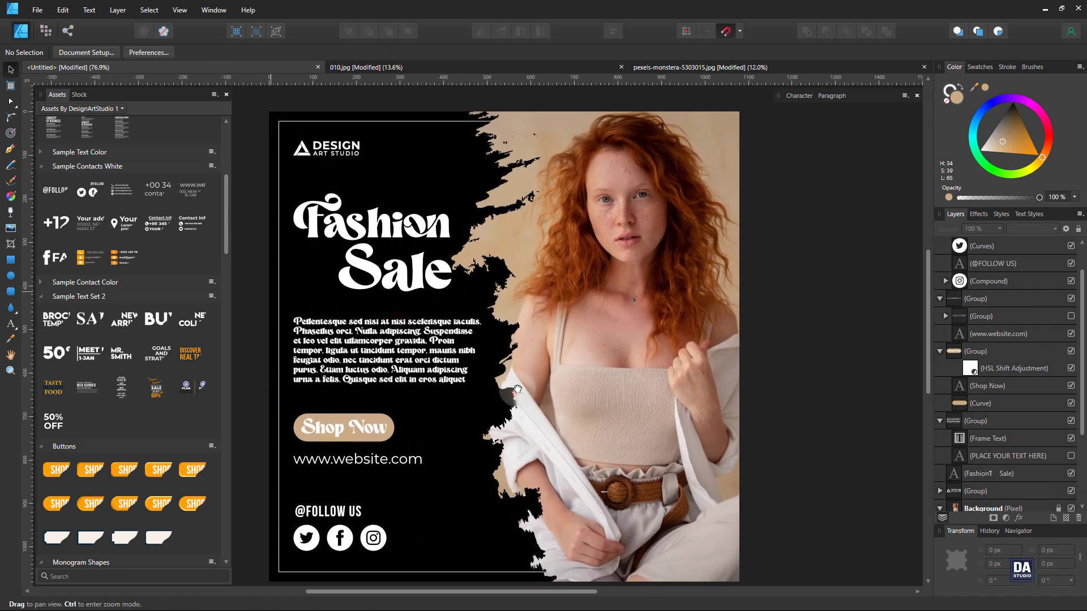
# Step: Recolour the thin frame rectangle's stroke with the sampled beige, H 34, S 39, L 65
pyautogui.click(479, 570)
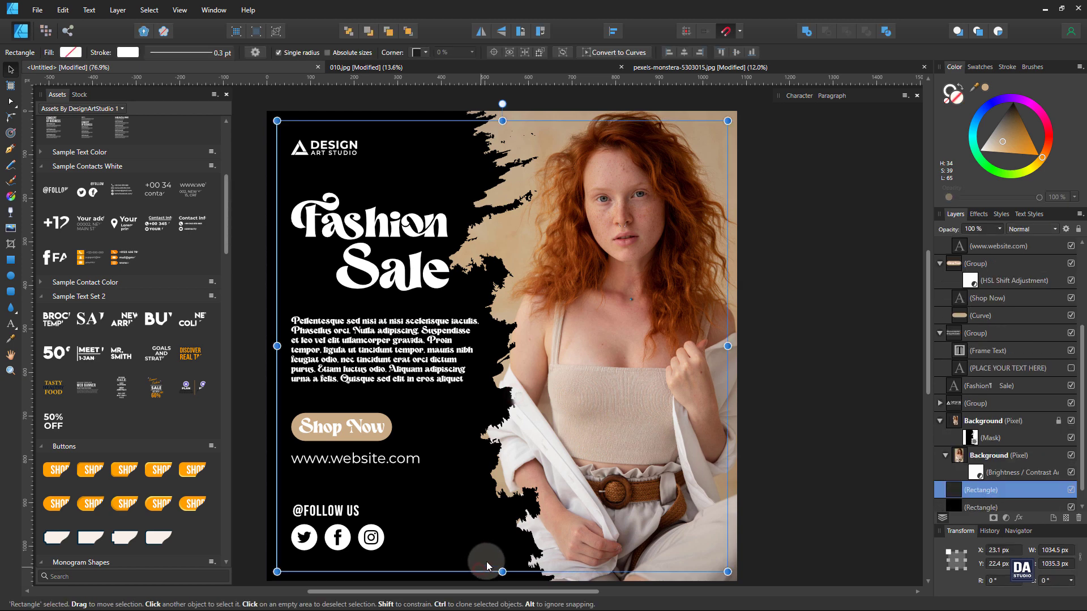
pyautogui.click(987, 87)
pyautogui.click(820, 194)
pyautogui.moveTo(827, 211); pyautogui.dragTo(797, 266)
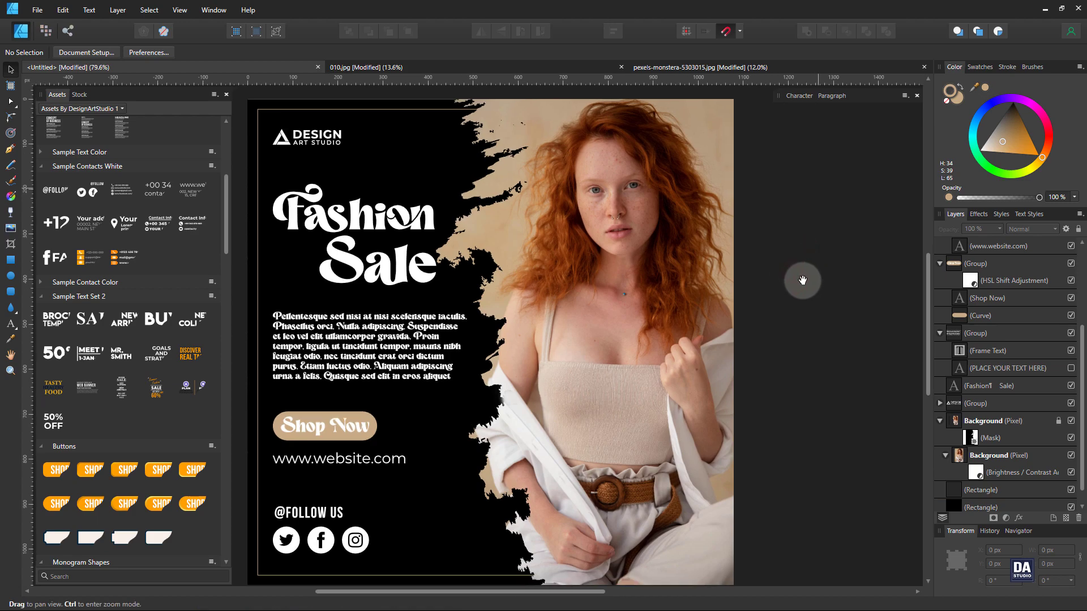